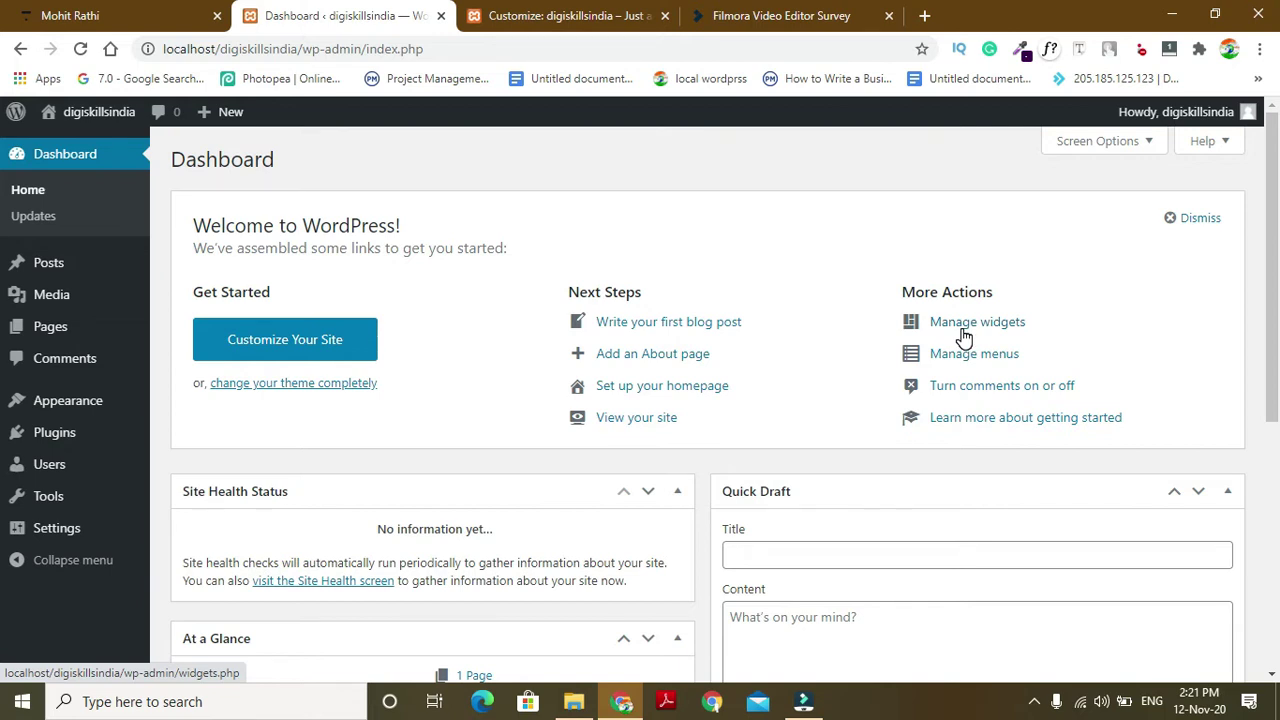
Visit the site's front page from the dashboard and look over its current design.
{"action": "mouse_move", "coordinate": [95, 112]}
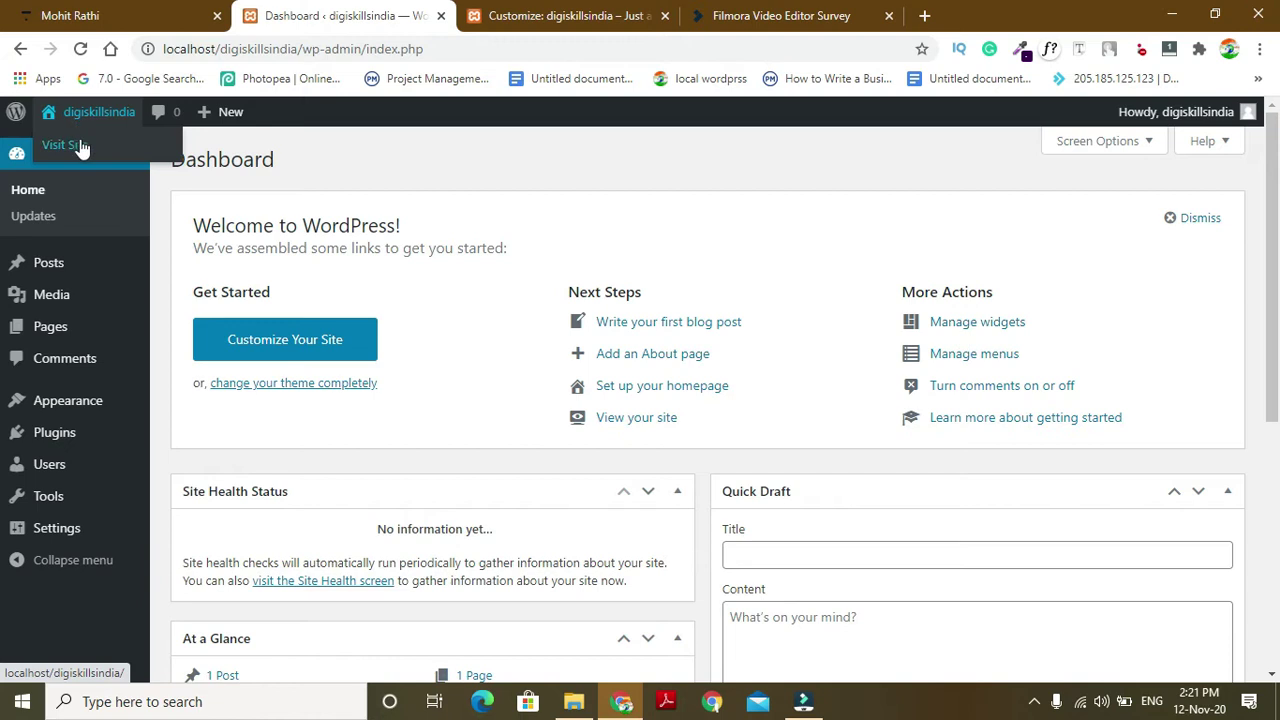
{"action": "left_click", "coordinate": [82, 144]}
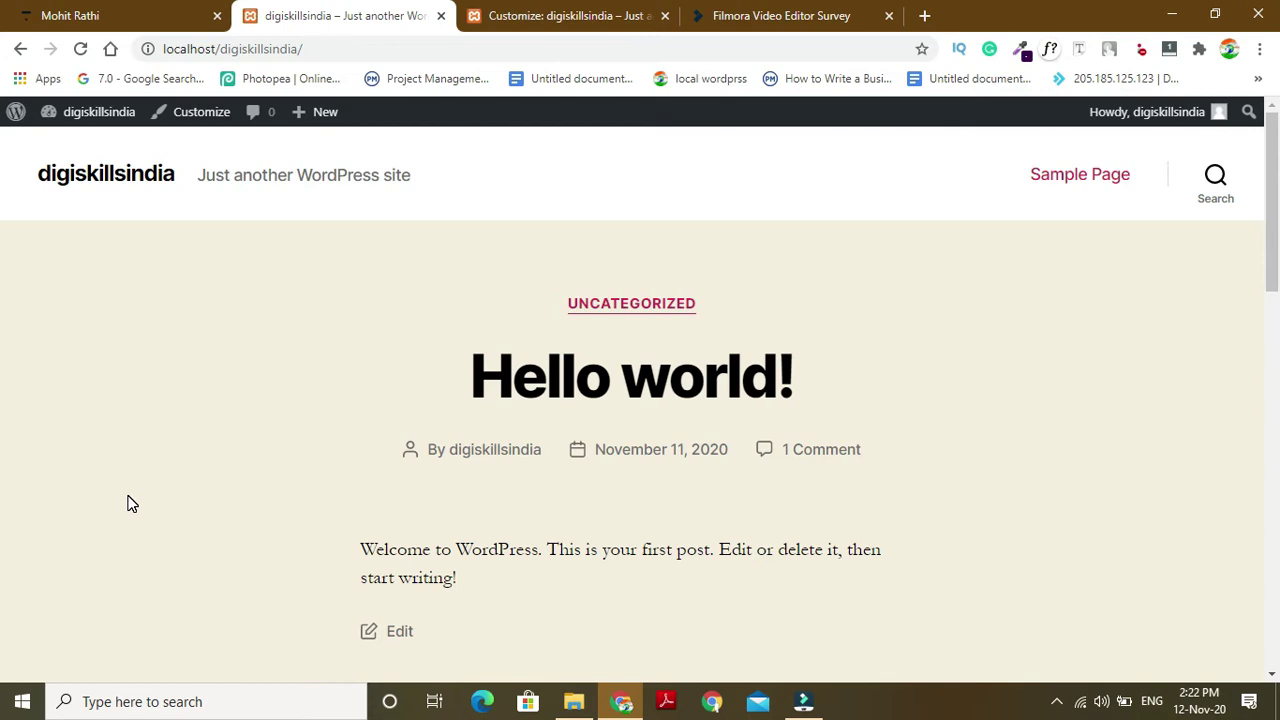
{"action": "mouse_move", "coordinate": [1273, 200]}
{"action": "left_mouse_down"}
{"action": "mouse_move", "coordinate": [1276, 477]}
{"action": "mouse_move", "coordinate": [1276, 175]}
{"action": "left_mouse_up"}
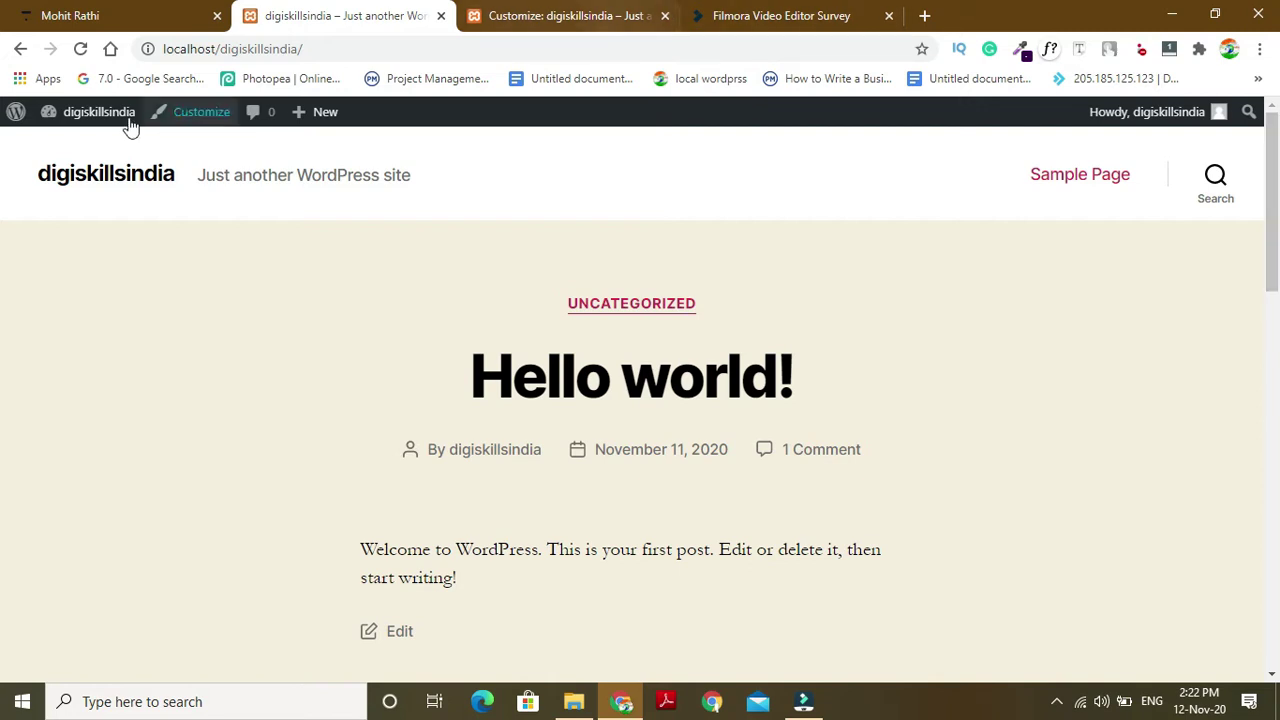
Return to the dashboard, open the installed themes page and look over the available themes.
{"action": "mouse_move", "coordinate": [99, 118]}
{"action": "left_click", "coordinate": [88, 152]}
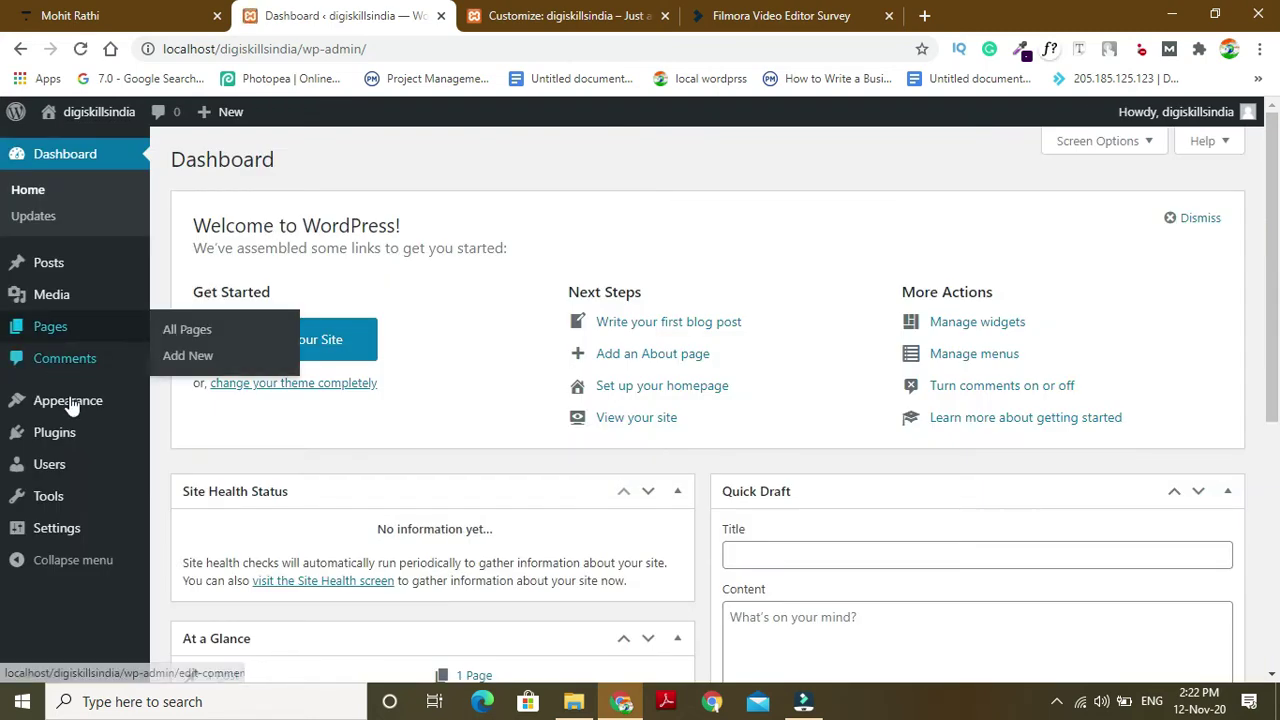
{"action": "mouse_move", "coordinate": [72, 410]}
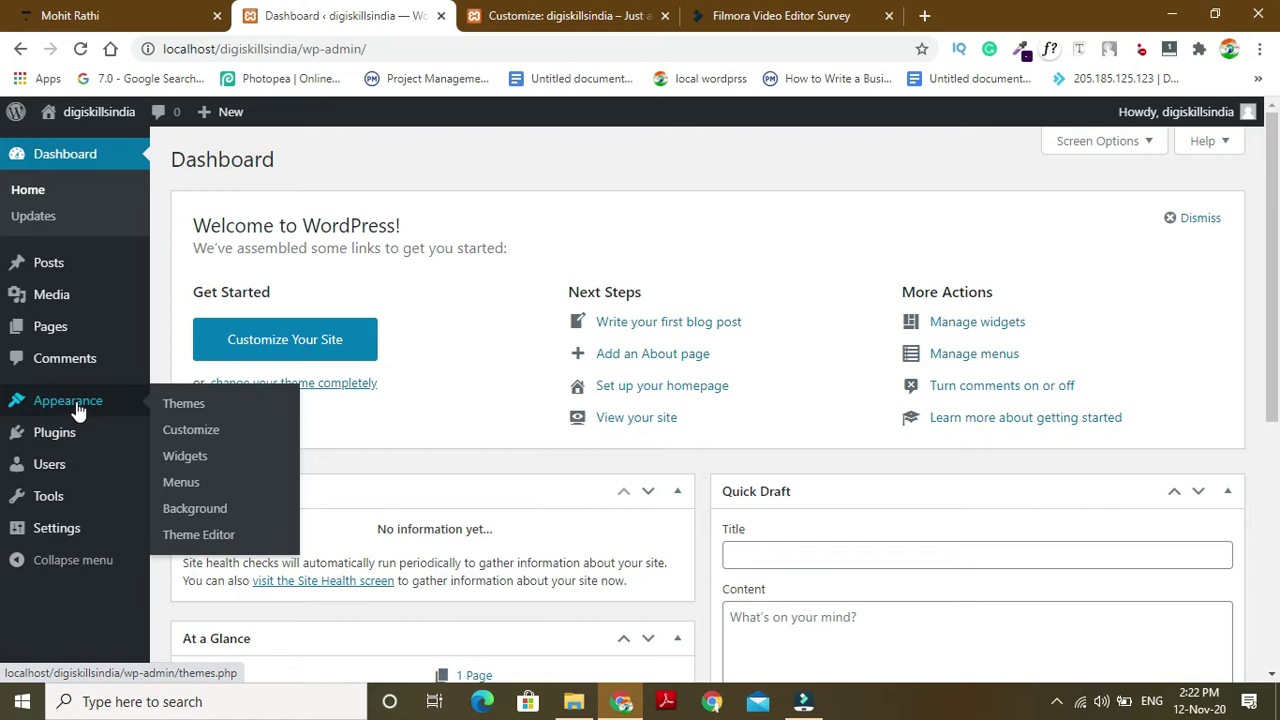
{"action": "left_click", "coordinate": [200, 406]}
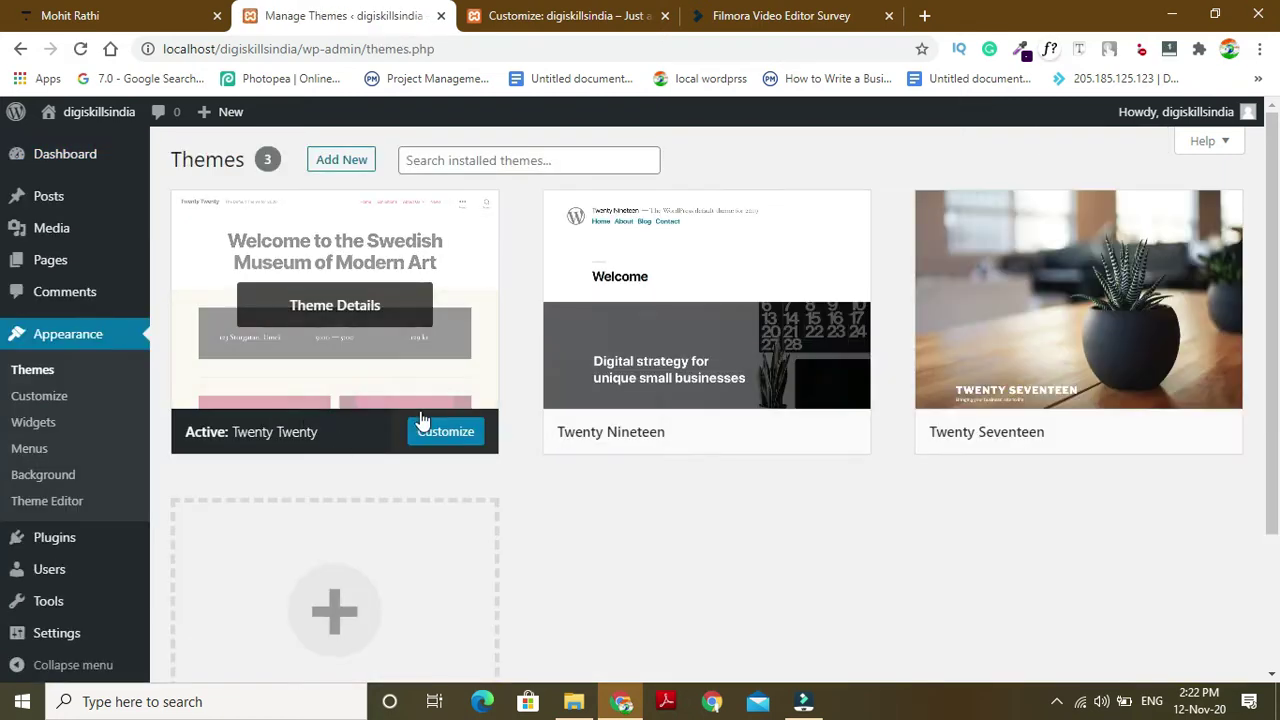
{"action": "mouse_move", "coordinate": [651, 323]}
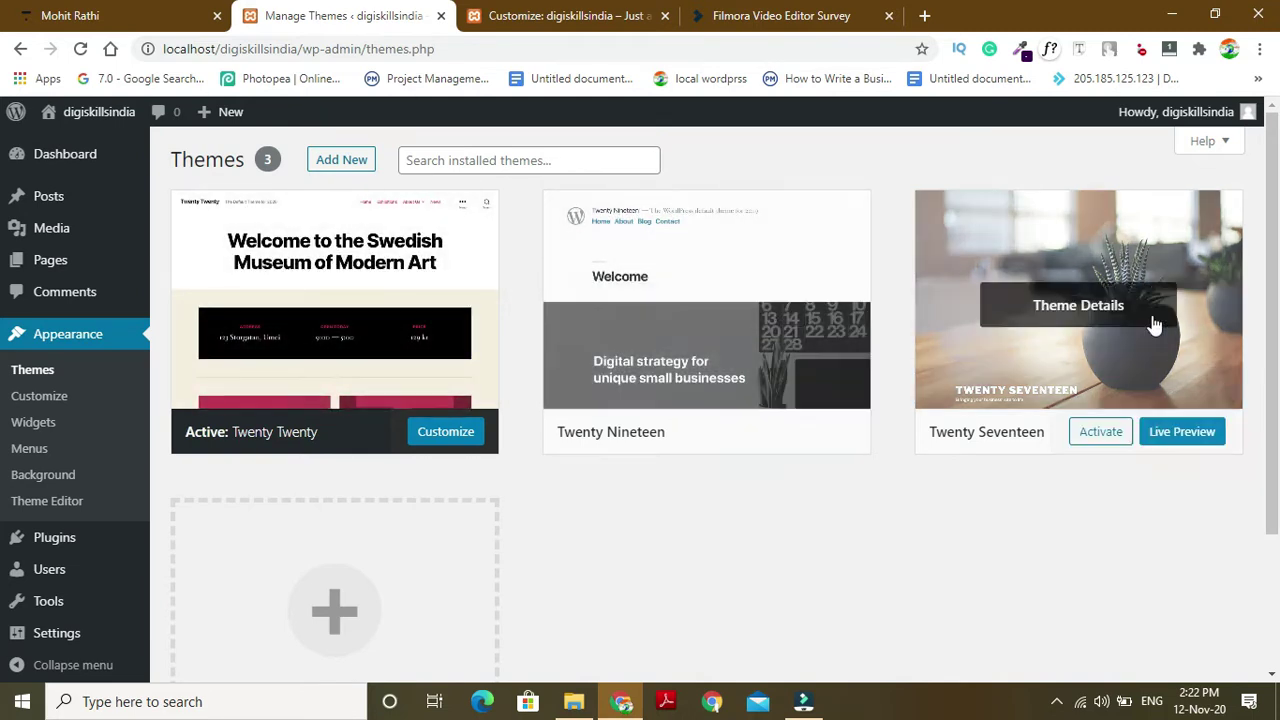
{"action": "mouse_move", "coordinate": [322, 281]}
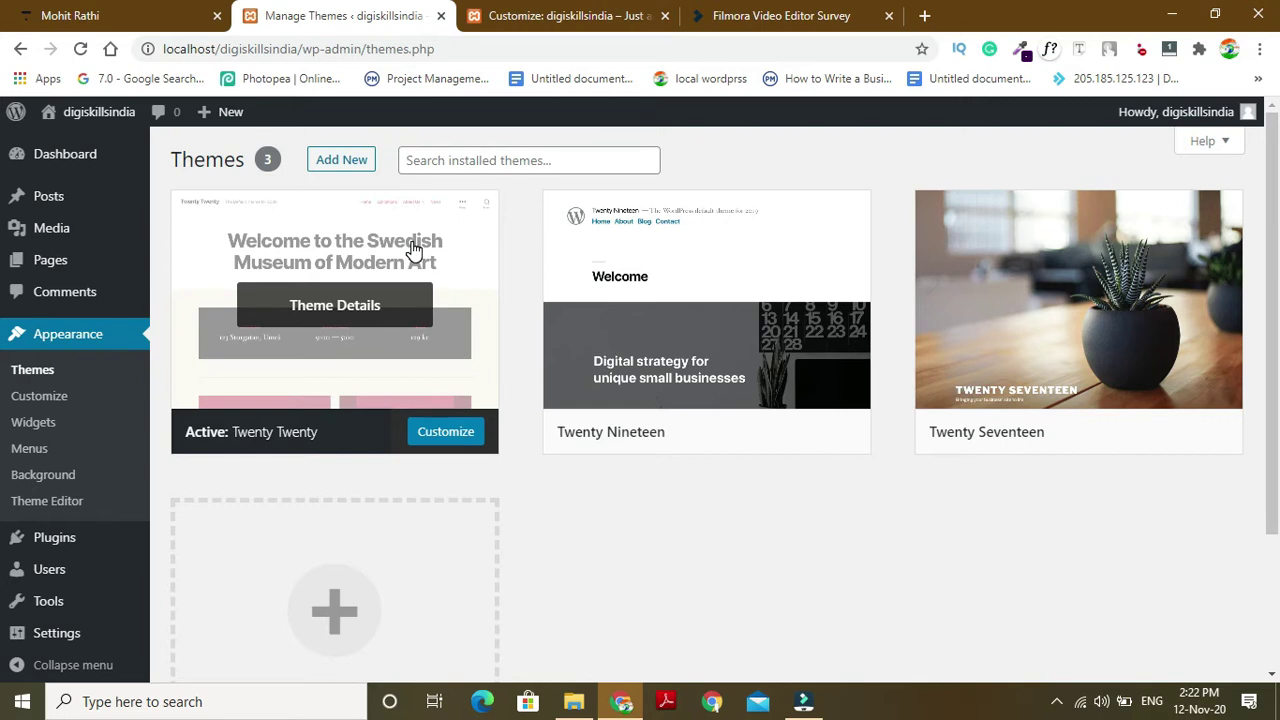
{"action": "mouse_move", "coordinate": [960, 238]}
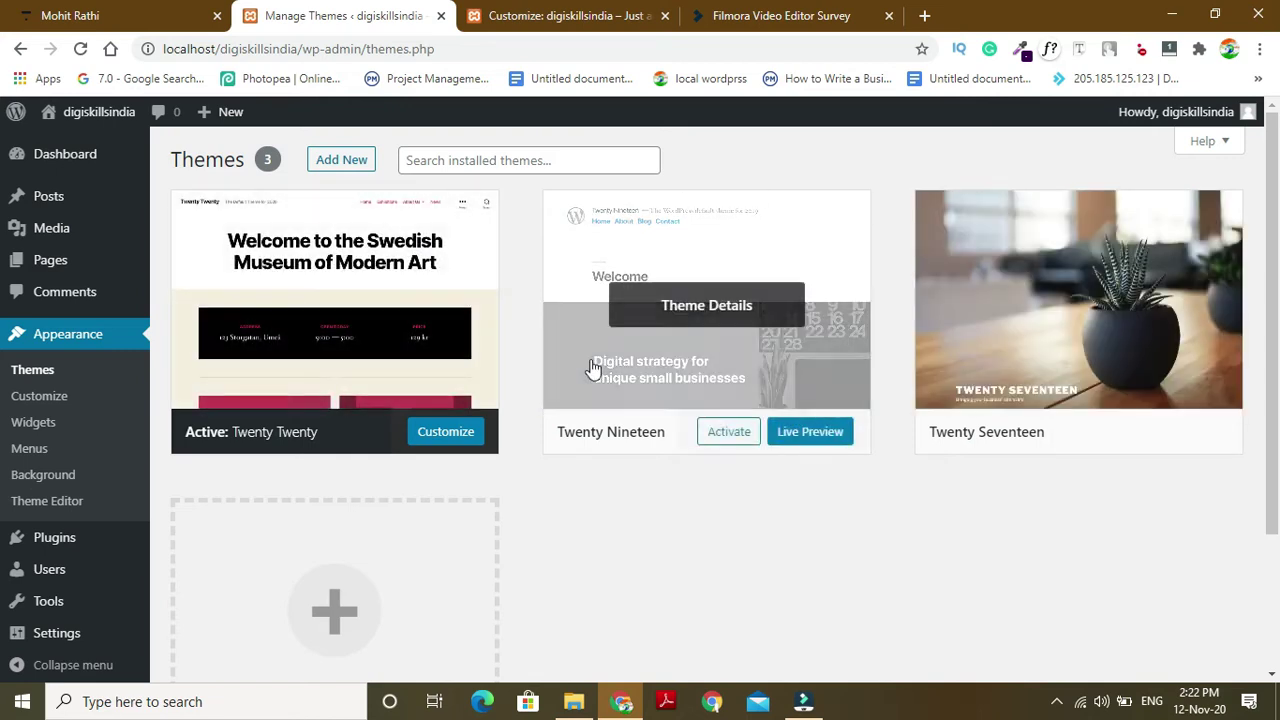
Open the live site in a new browser tab and compare it with the active Twenty Twenty theme.
{"action": "right_click", "coordinate": [85, 145]}
{"action": "left_click", "coordinate": [100, 146]}
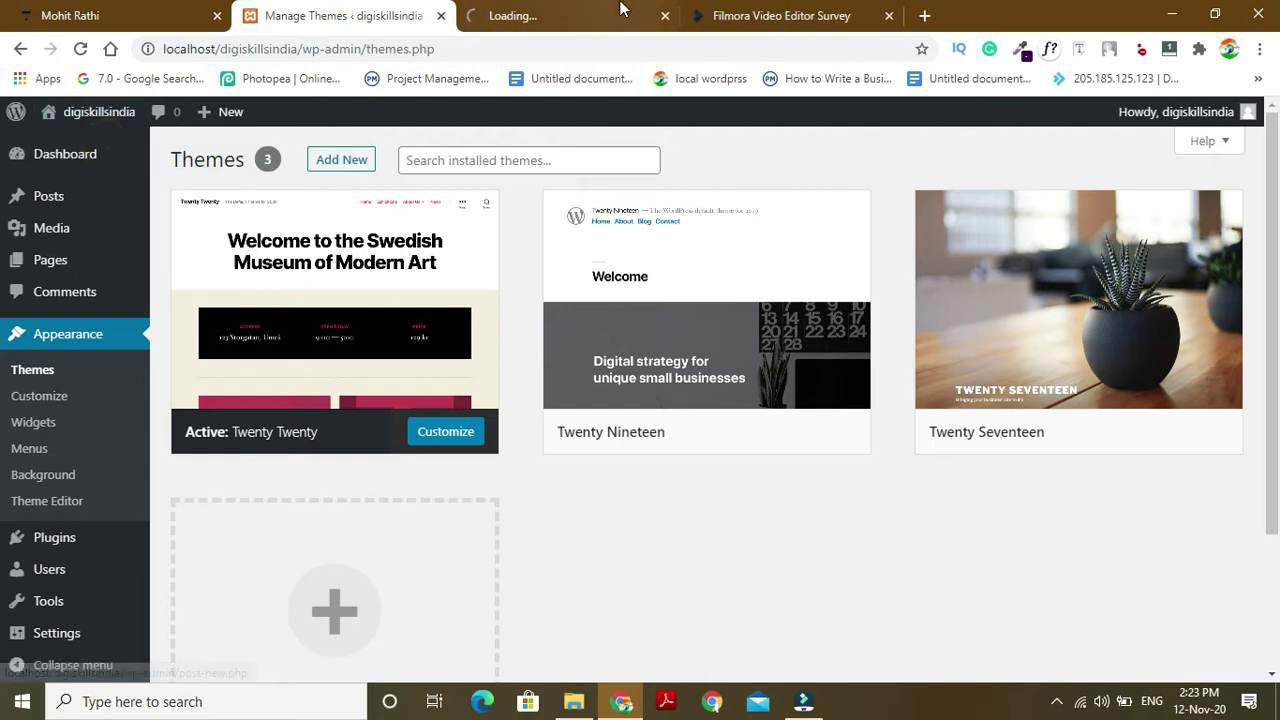
{"action": "left_click", "coordinate": [618, 24]}
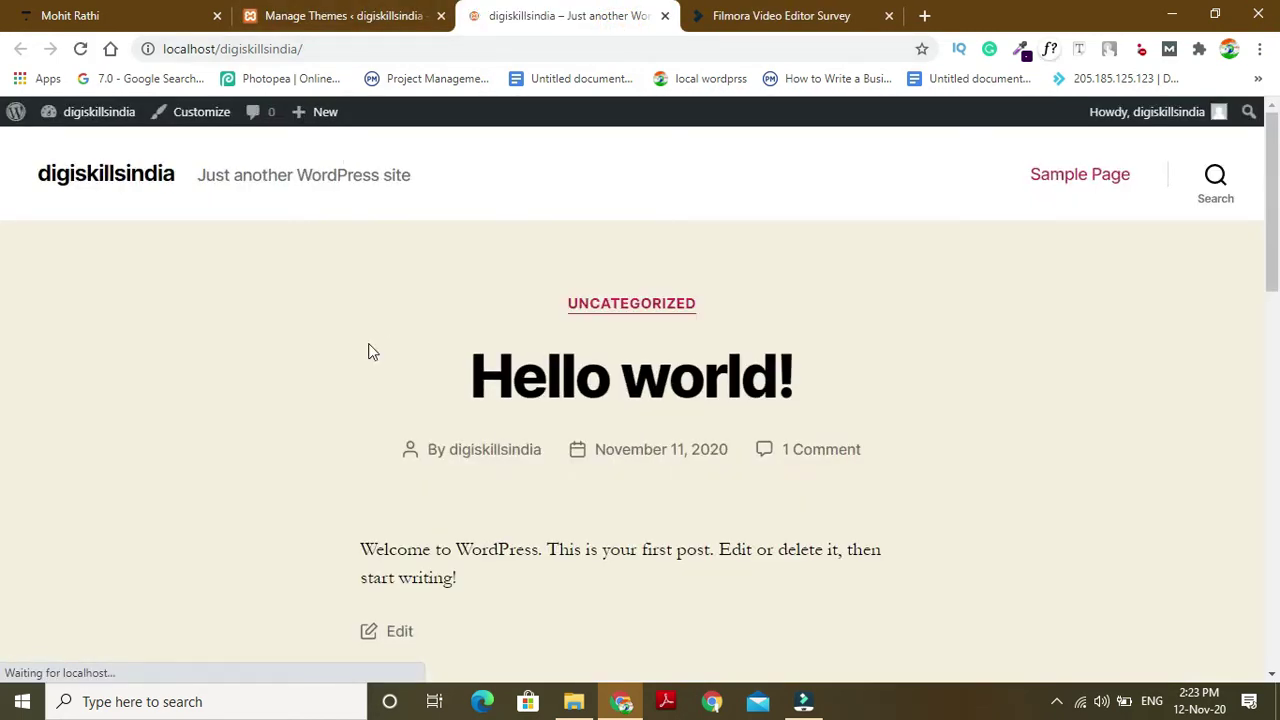
{"action": "left_click", "coordinate": [320, 17]}
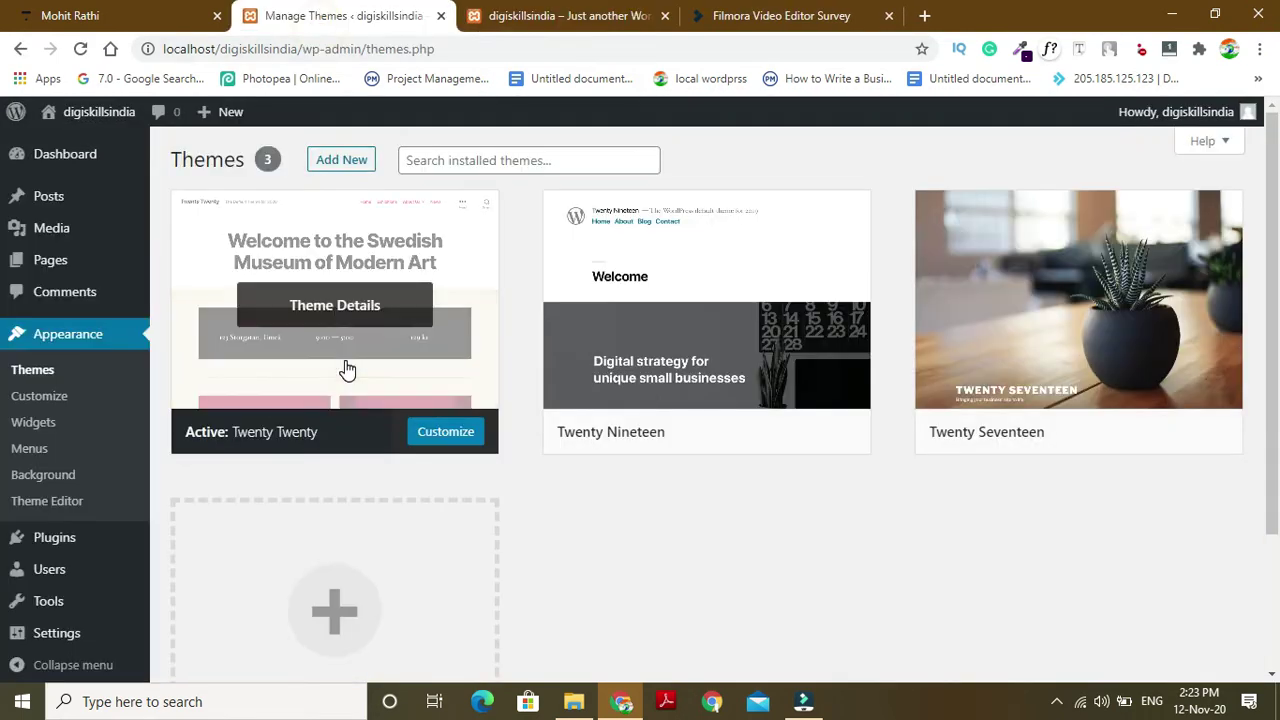
{"action": "left_click", "coordinate": [480, 18]}
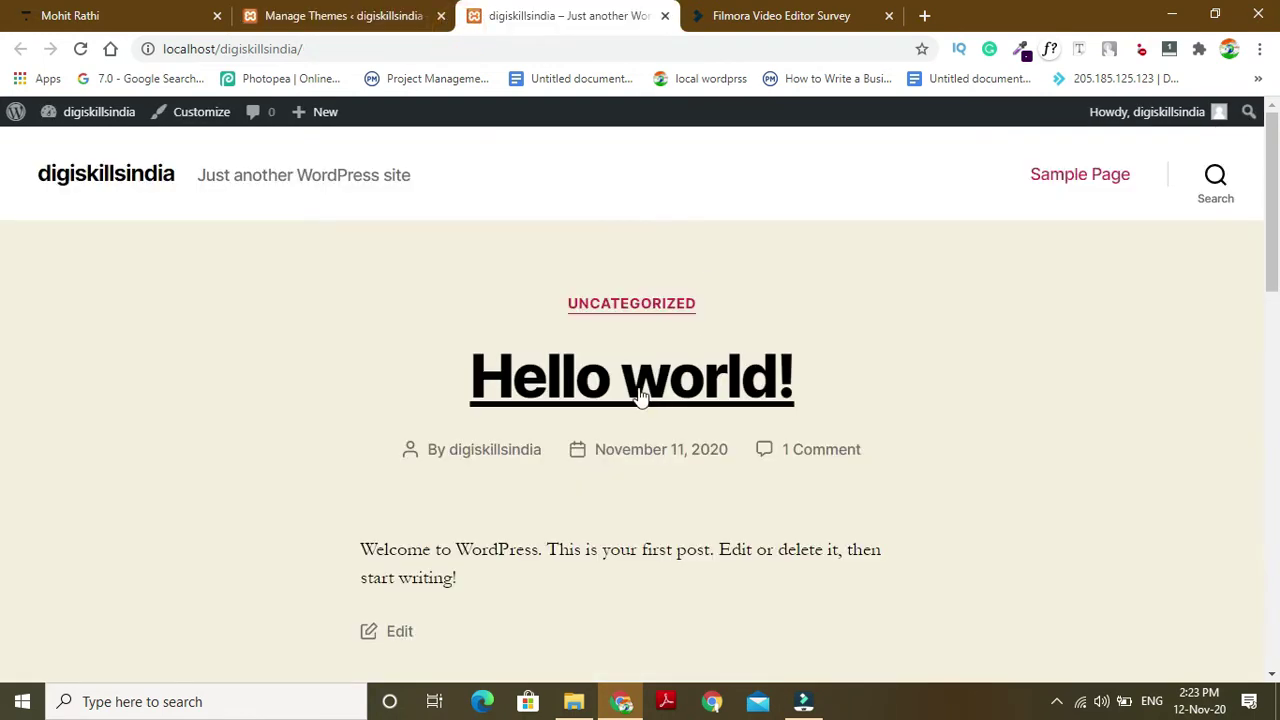
Go back to the themes page, start adding a new theme and look through the featured ones.
{"action": "left_click", "coordinate": [330, 15]}
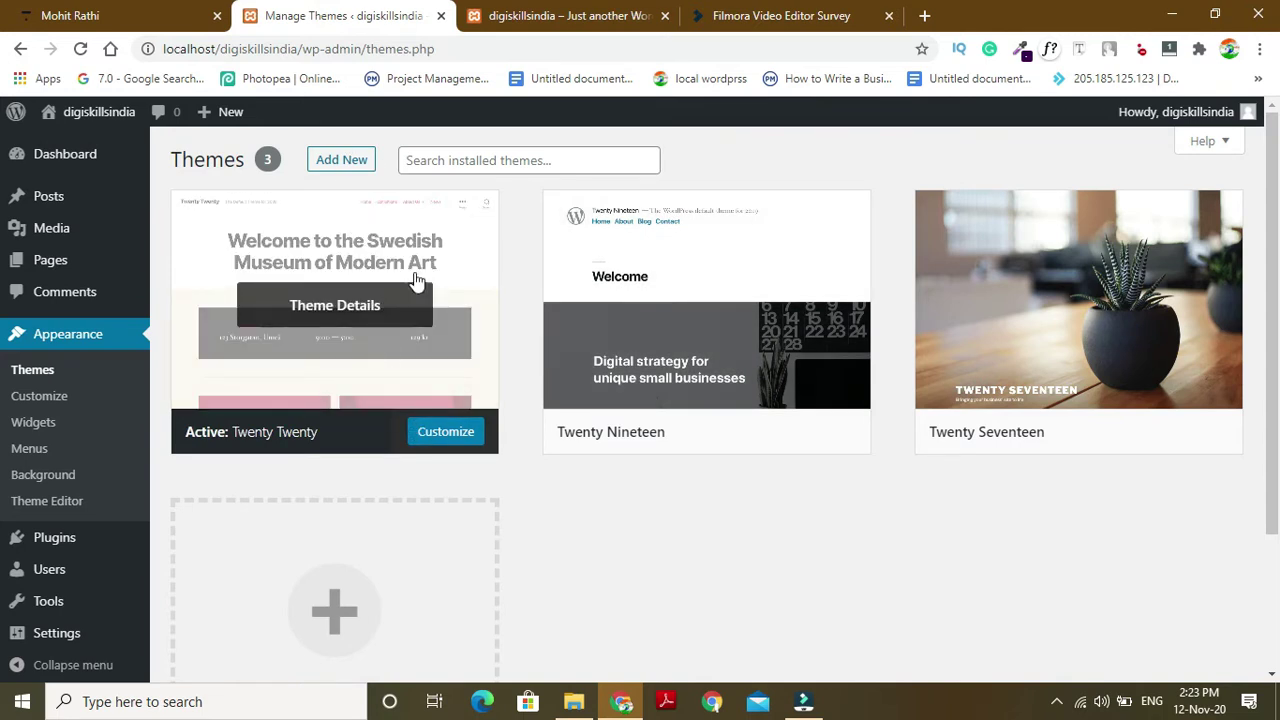
{"action": "left_click", "coordinate": [338, 162]}
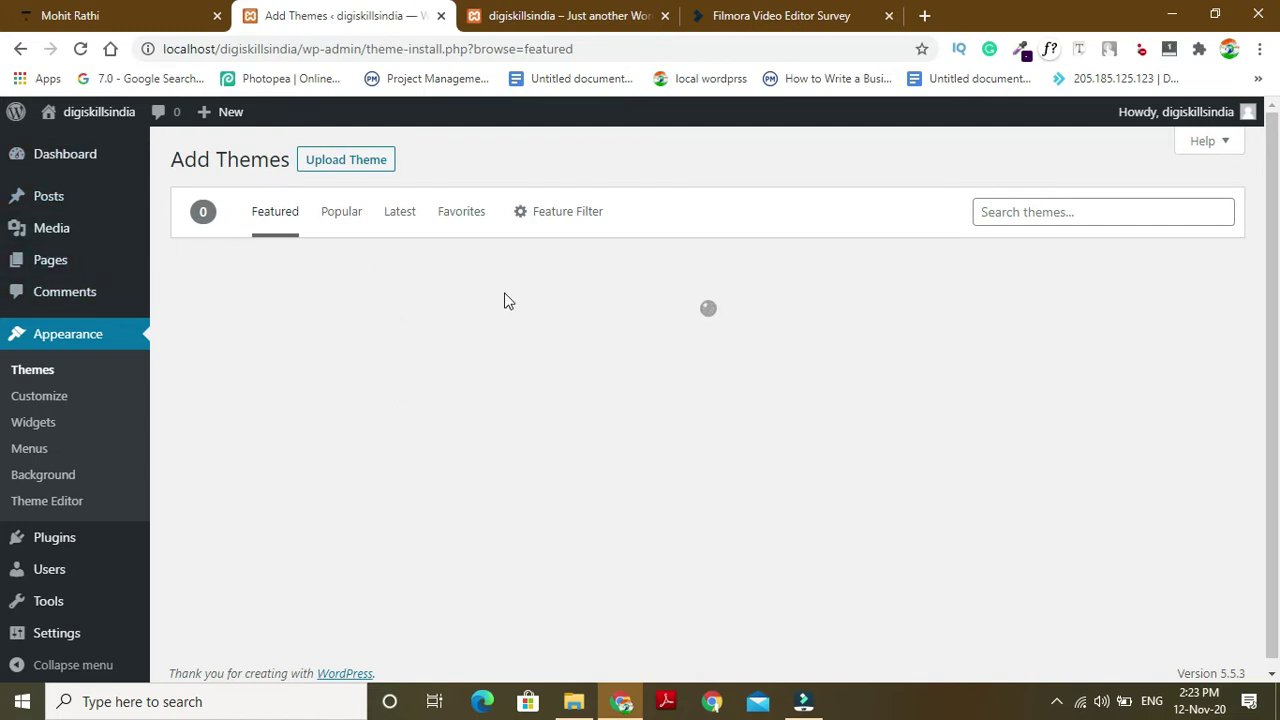
{"action": "left_click_drag", "start_coordinate": [1277, 205], "coordinate": [1257, 52]}
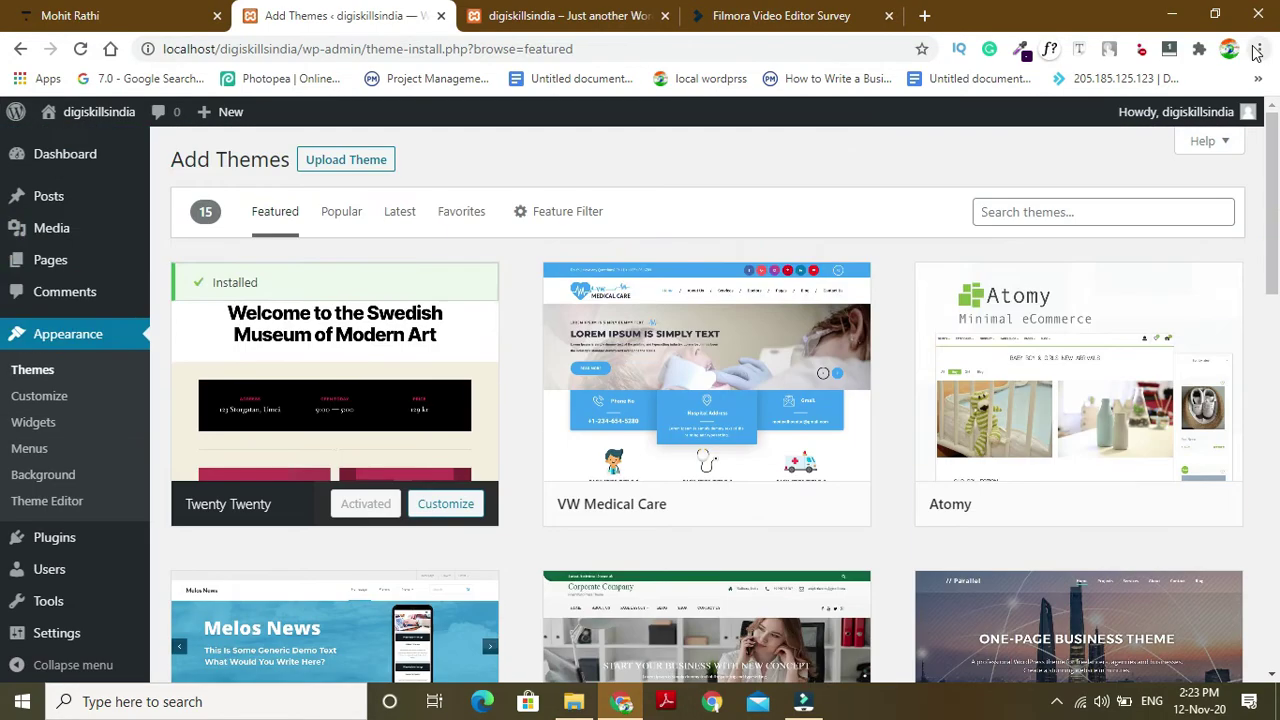
{"action": "left_click", "coordinate": [1258, 50]}
Show the popular themes in the theme installer and browse through the list.
{"action": "left_click", "coordinate": [357, 225]}
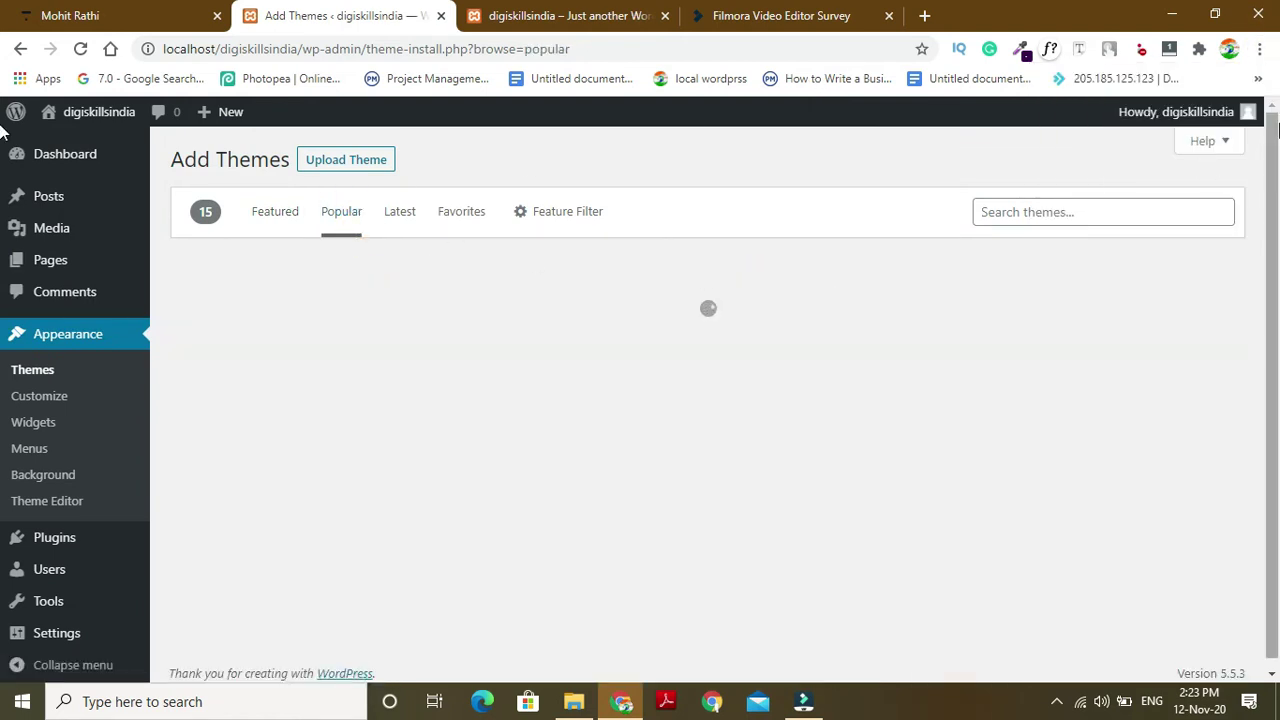
{"action": "scroll", "coordinate": [1278, 140], "scroll_direction": "down", "scroll_amount": 9}
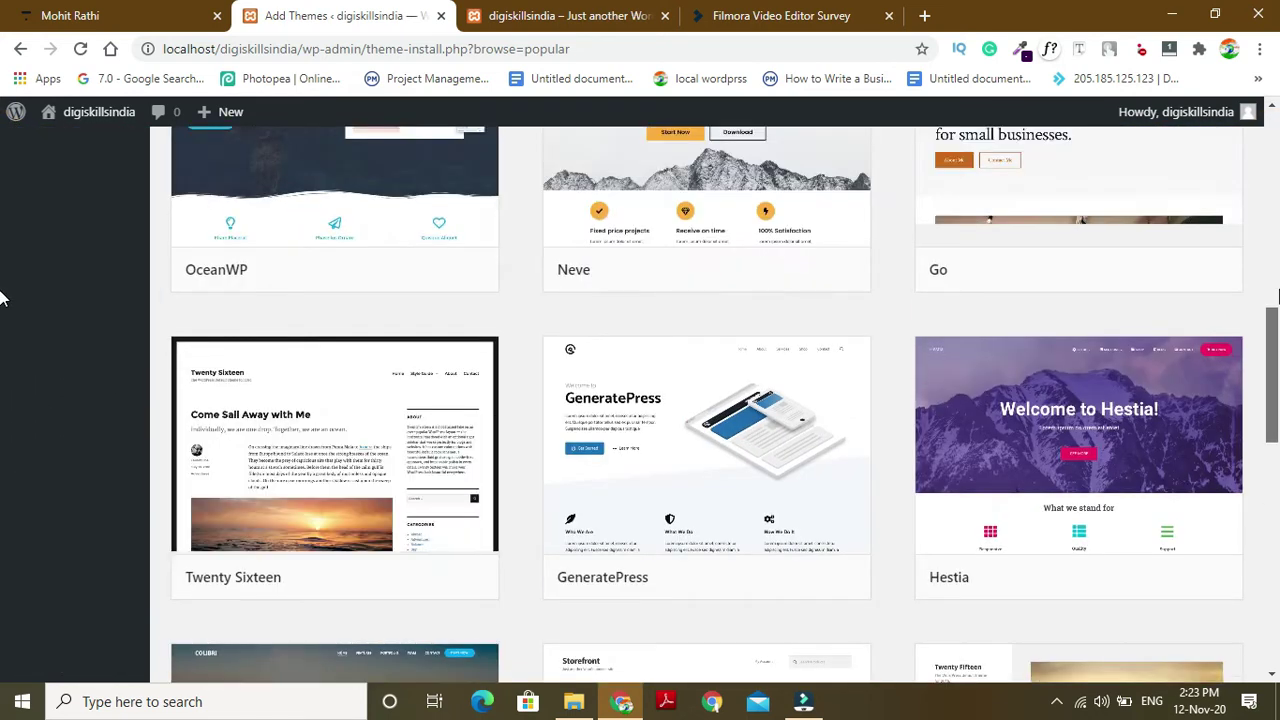
{"action": "left_click_drag", "start_coordinate": [1275, 320], "coordinate": [1275, 90]}
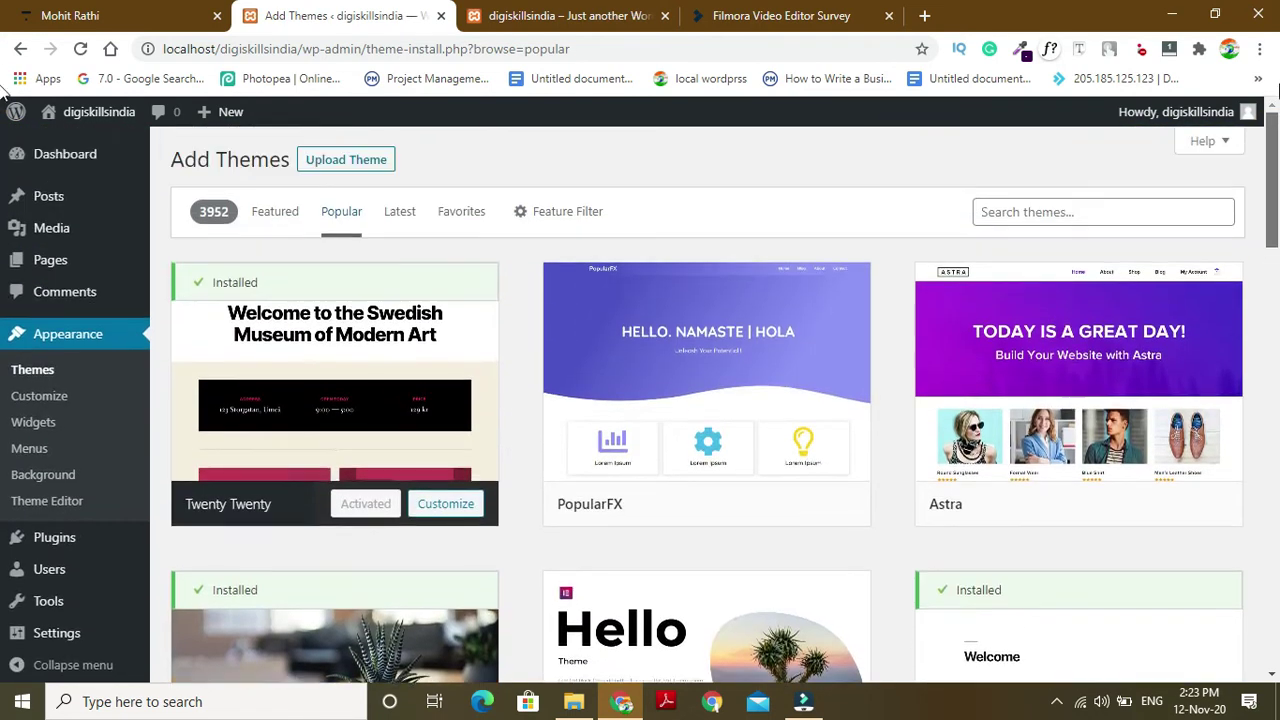
{"action": "left_click_drag", "start_coordinate": [1268, 172], "coordinate": [0, 702]}
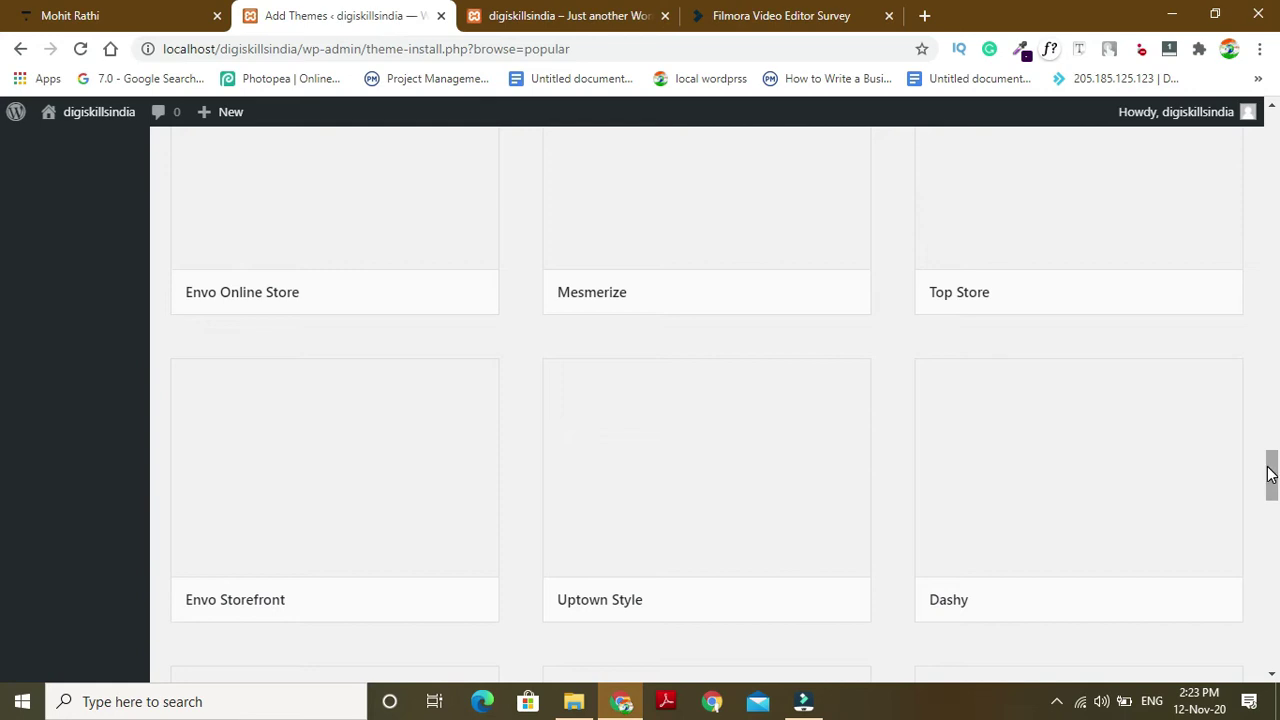
{"action": "scroll", "coordinate": [1271, 474], "scroll_direction": "down", "scroll_amount": 7}
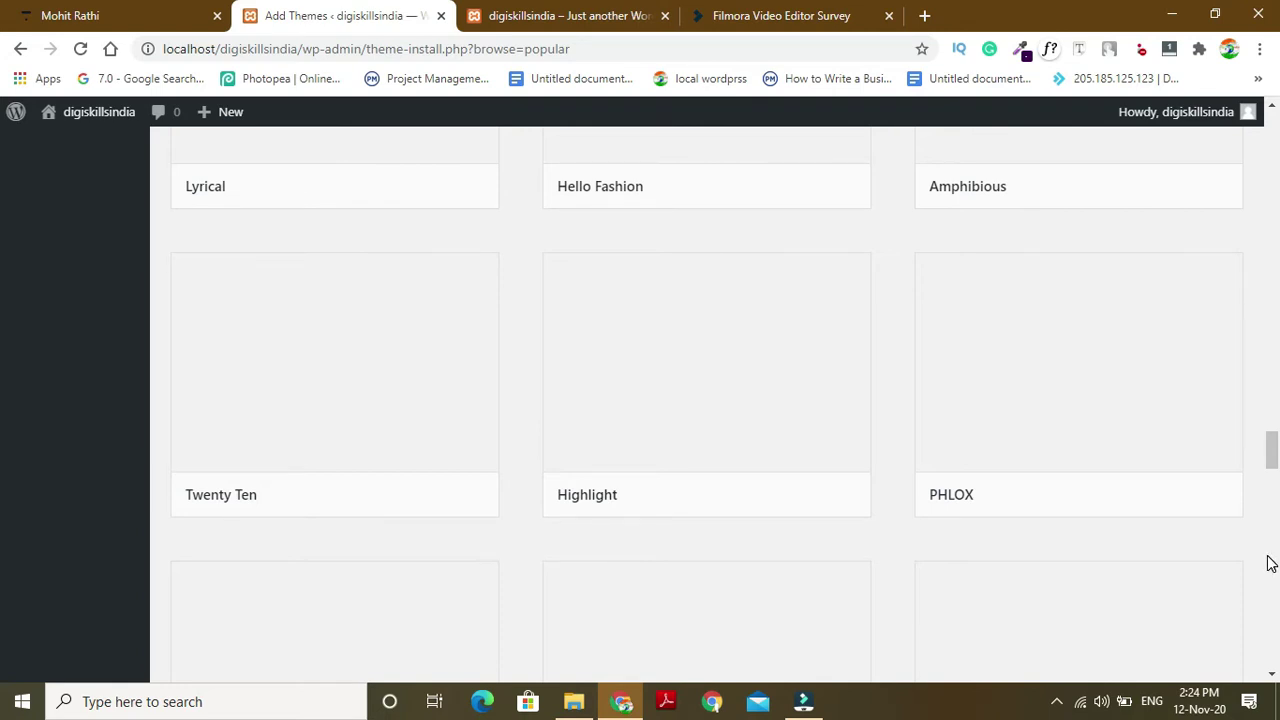
{"action": "scroll", "coordinate": [1268, 563], "scroll_direction": "down", "scroll_amount": 10}
Install the Astra theme from the popular themes and activate it on the site.
{"action": "left_click_drag", "start_coordinate": [1272, 540], "coordinate": [1272, 121]}
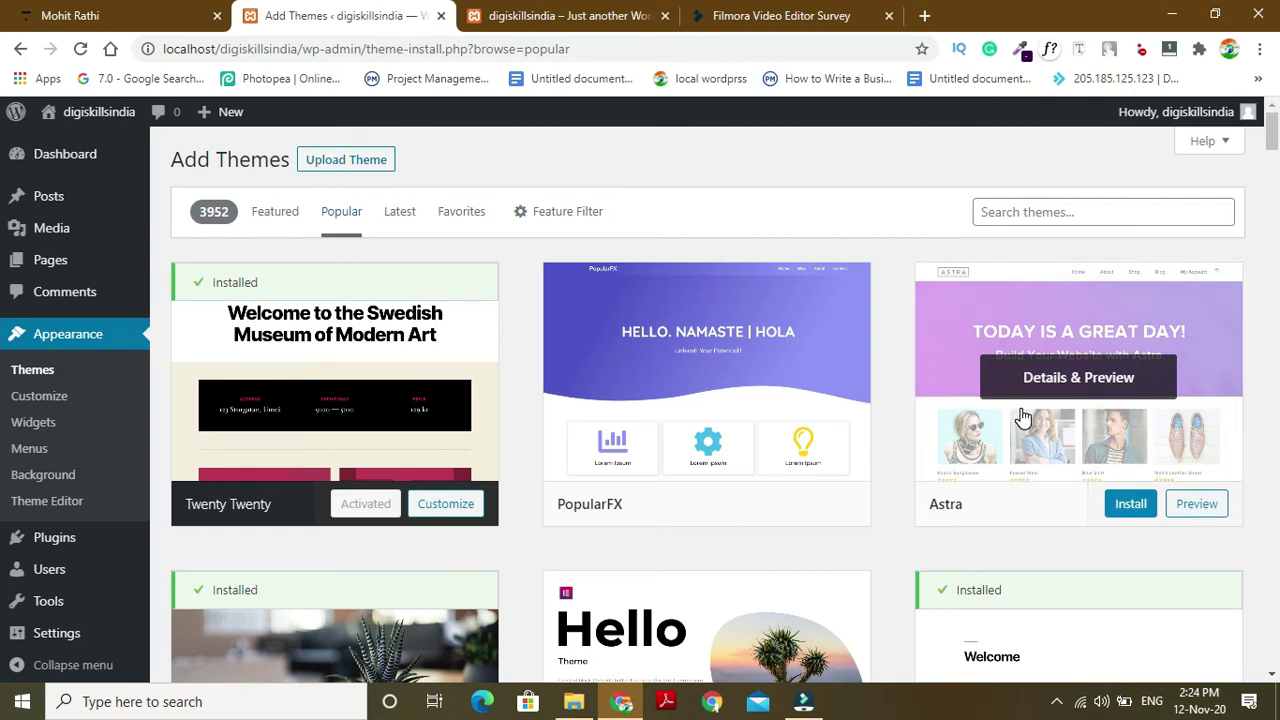
{"action": "left_click", "coordinate": [1131, 506]}
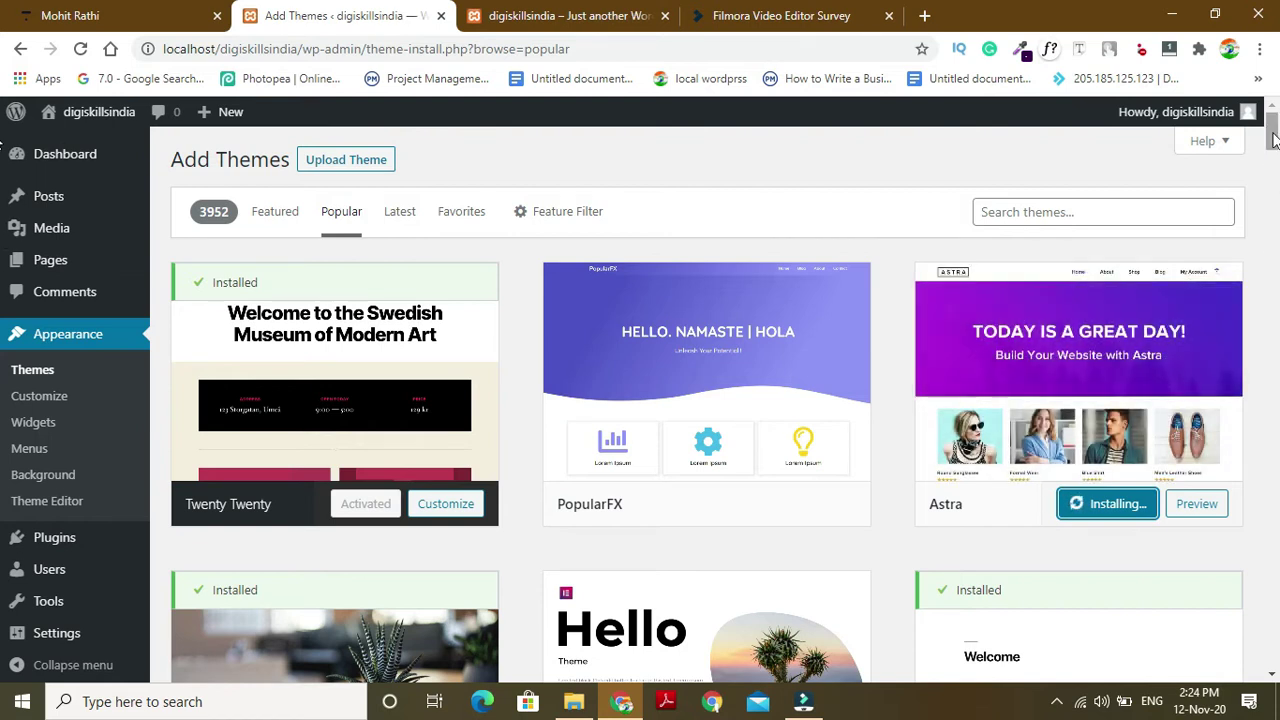
{"action": "scroll", "coordinate": [1272, 152], "scroll_direction": "down", "scroll_amount": 2}
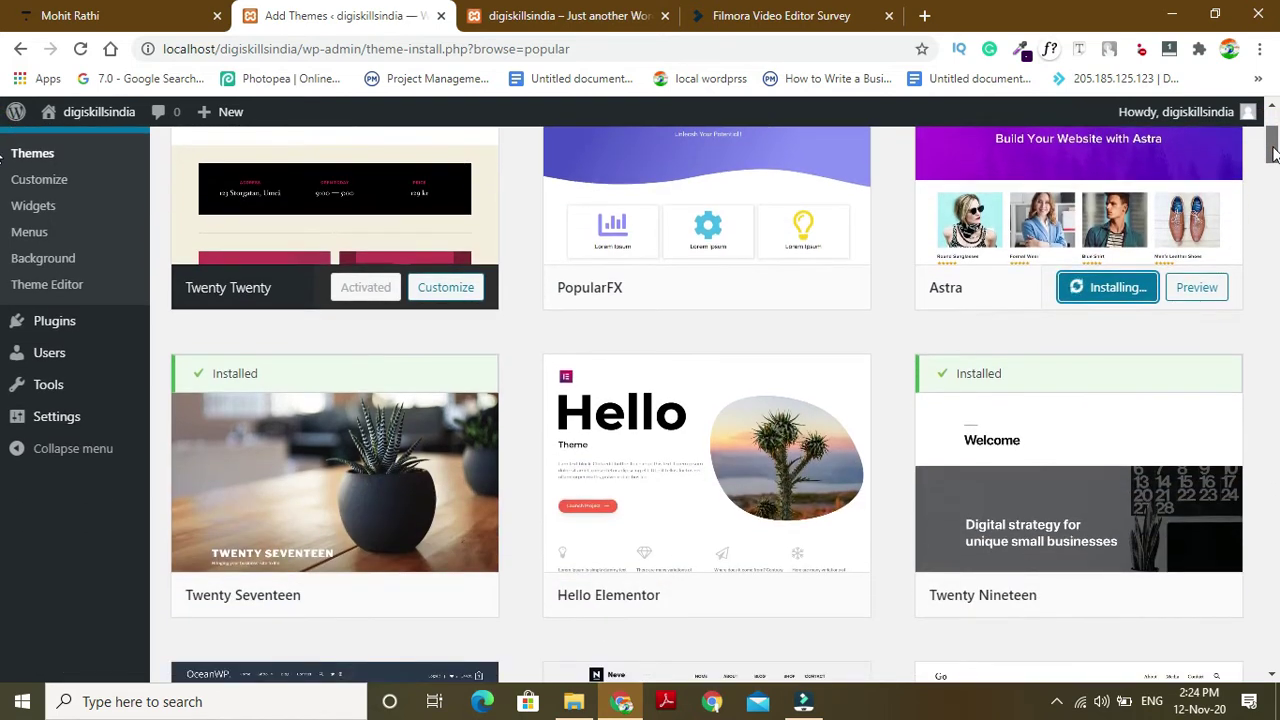
{"action": "scroll", "coordinate": [1272, 152], "scroll_direction": "up", "scroll_amount": 1}
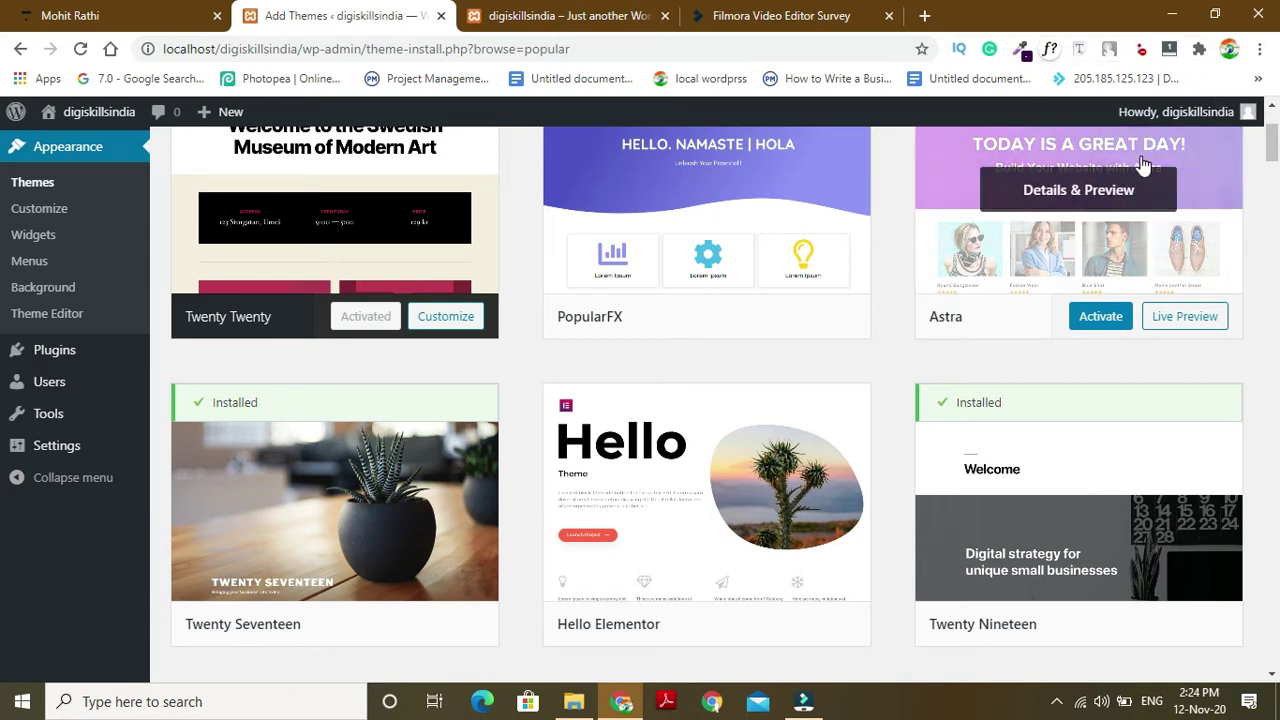
{"action": "left_click", "coordinate": [1093, 331]}
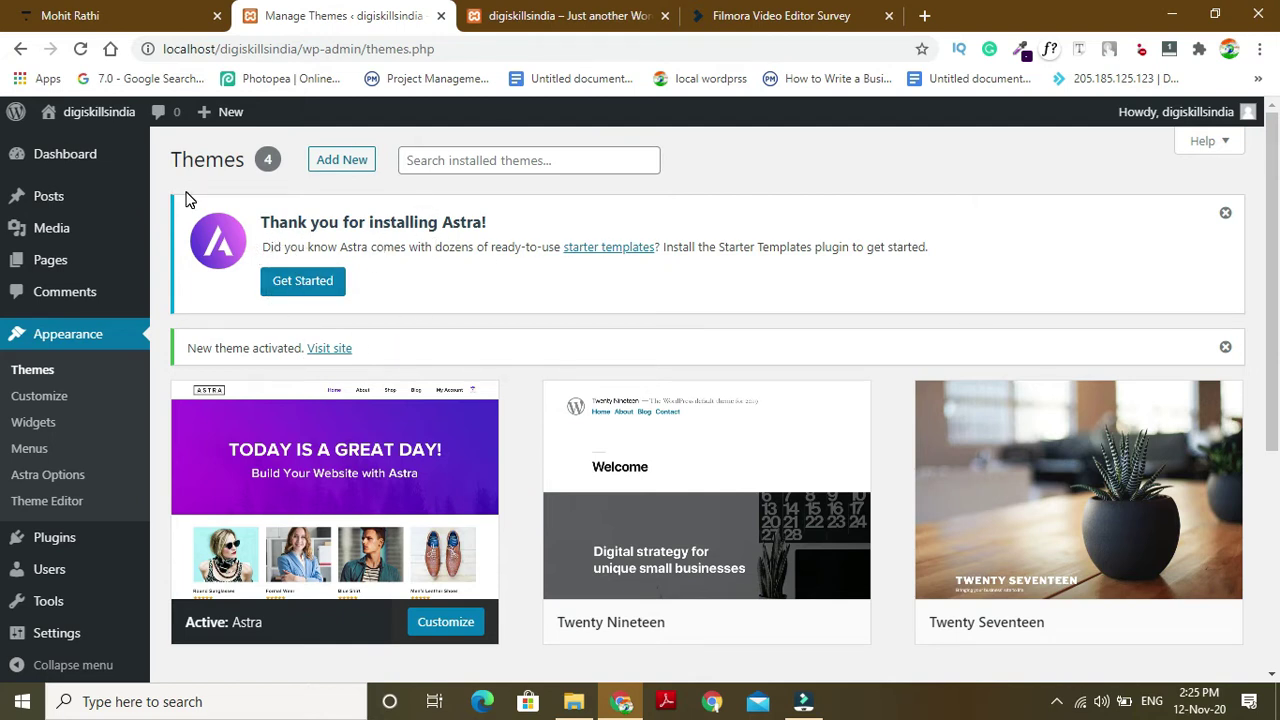
Open the live site in another new browser tab to view it with the Astra theme.
{"action": "mouse_move", "coordinate": [83, 127]}
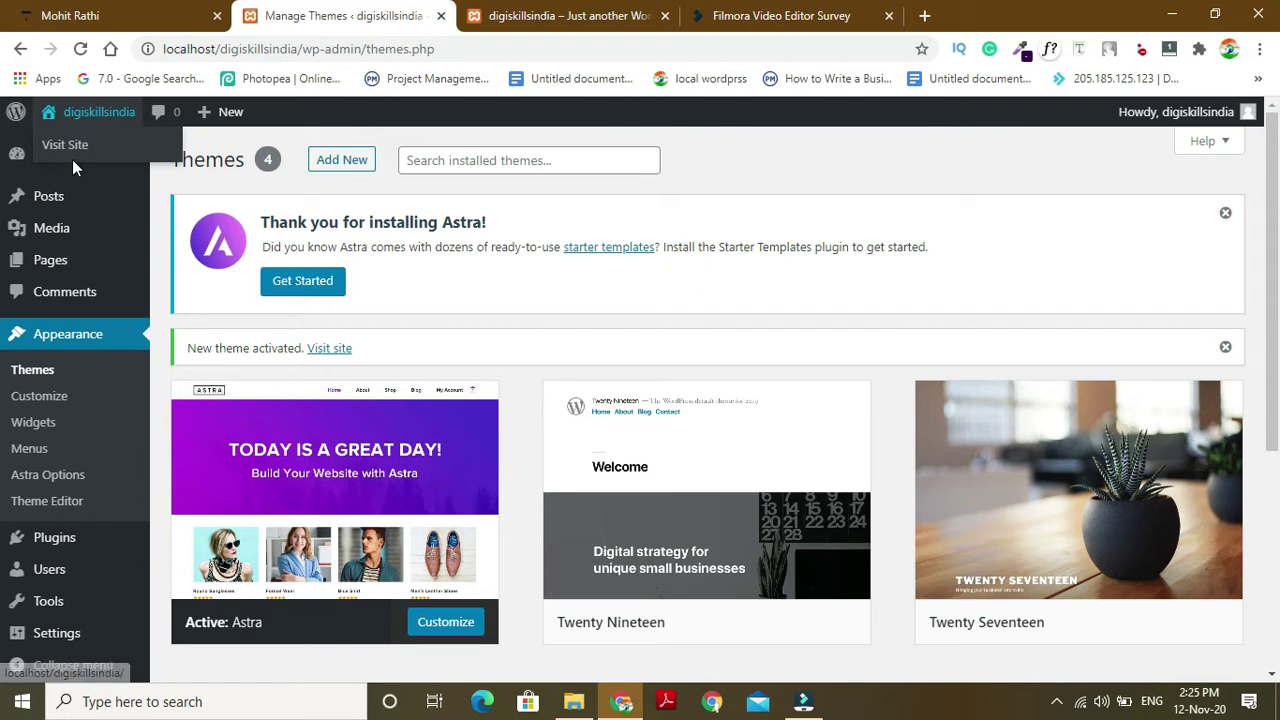
{"action": "right_click", "coordinate": [68, 150]}
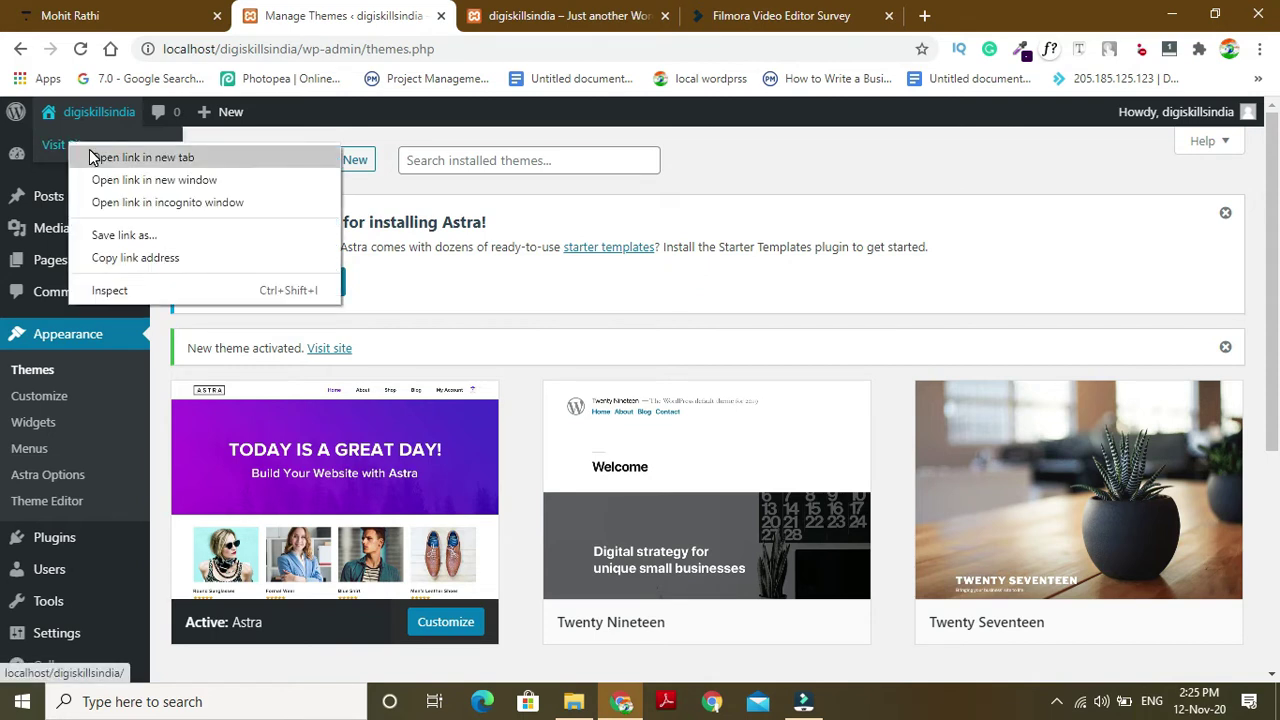
{"action": "left_click", "coordinate": [95, 157]}
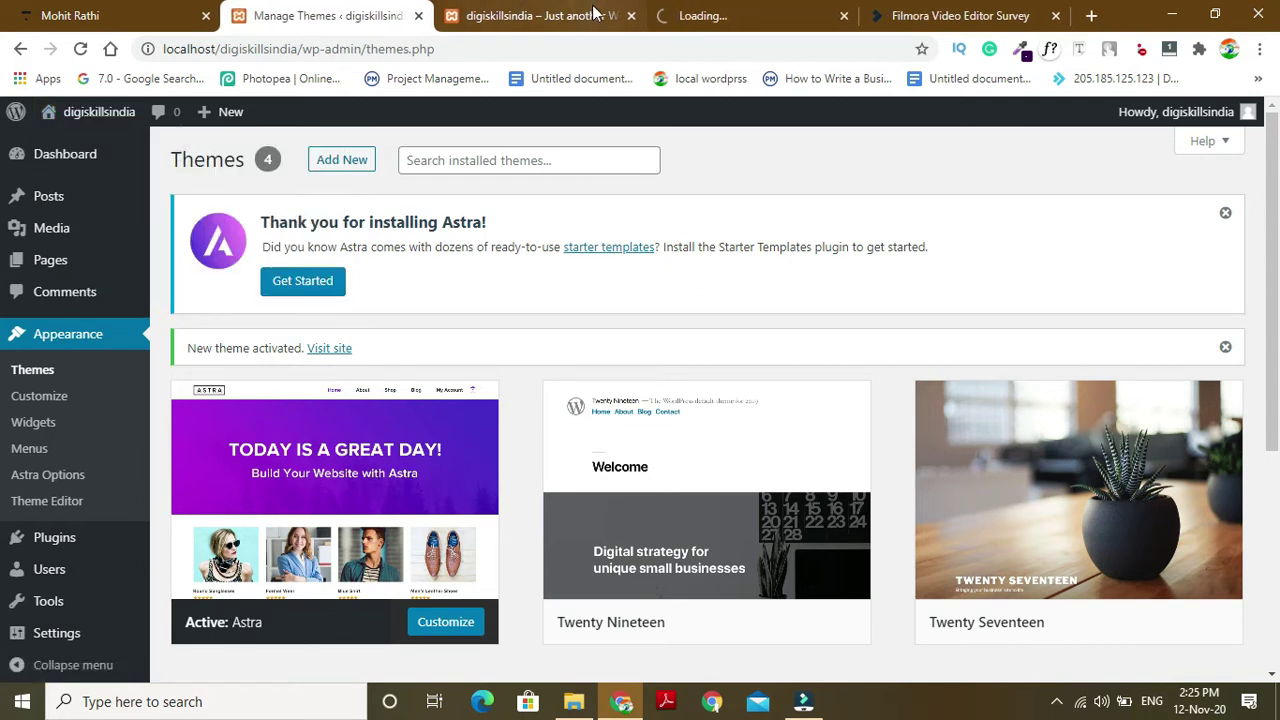
{"action": "left_click", "coordinate": [700, 15]}
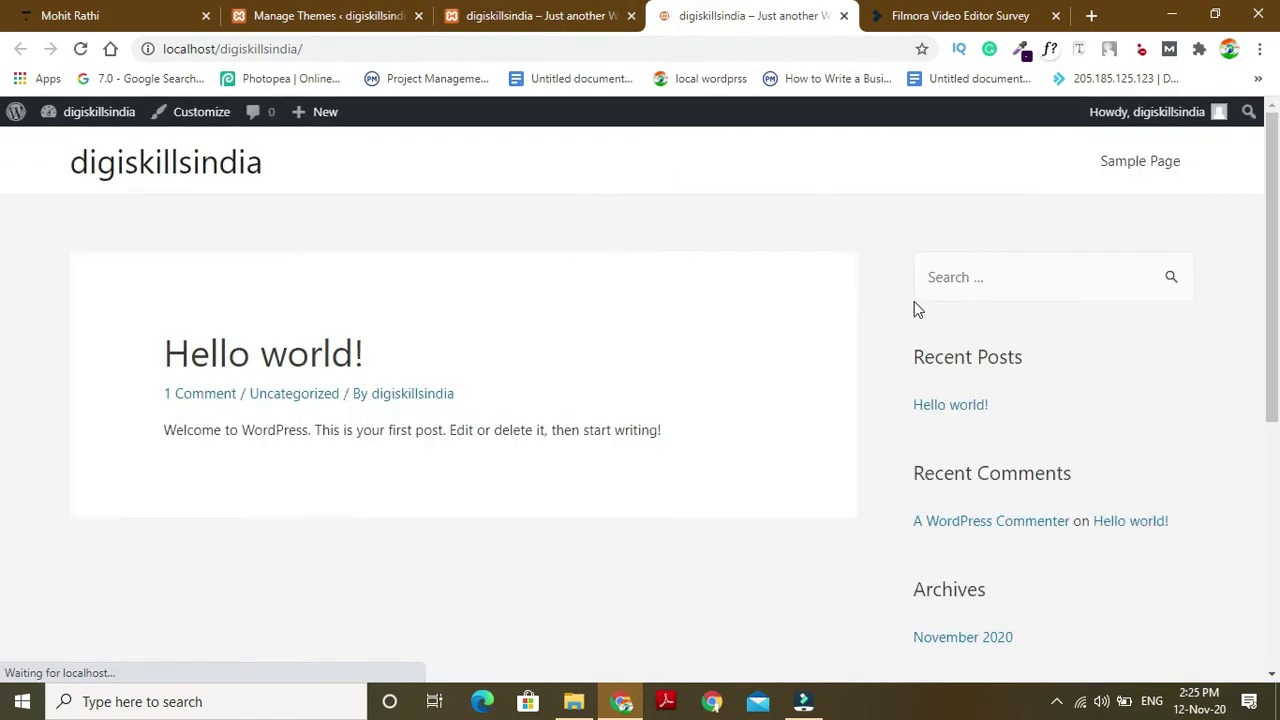
Compare the old Twenty Twenty version of the front page with the Astra version, examining the new layout down the page.
{"action": "left_click", "coordinate": [548, 15]}
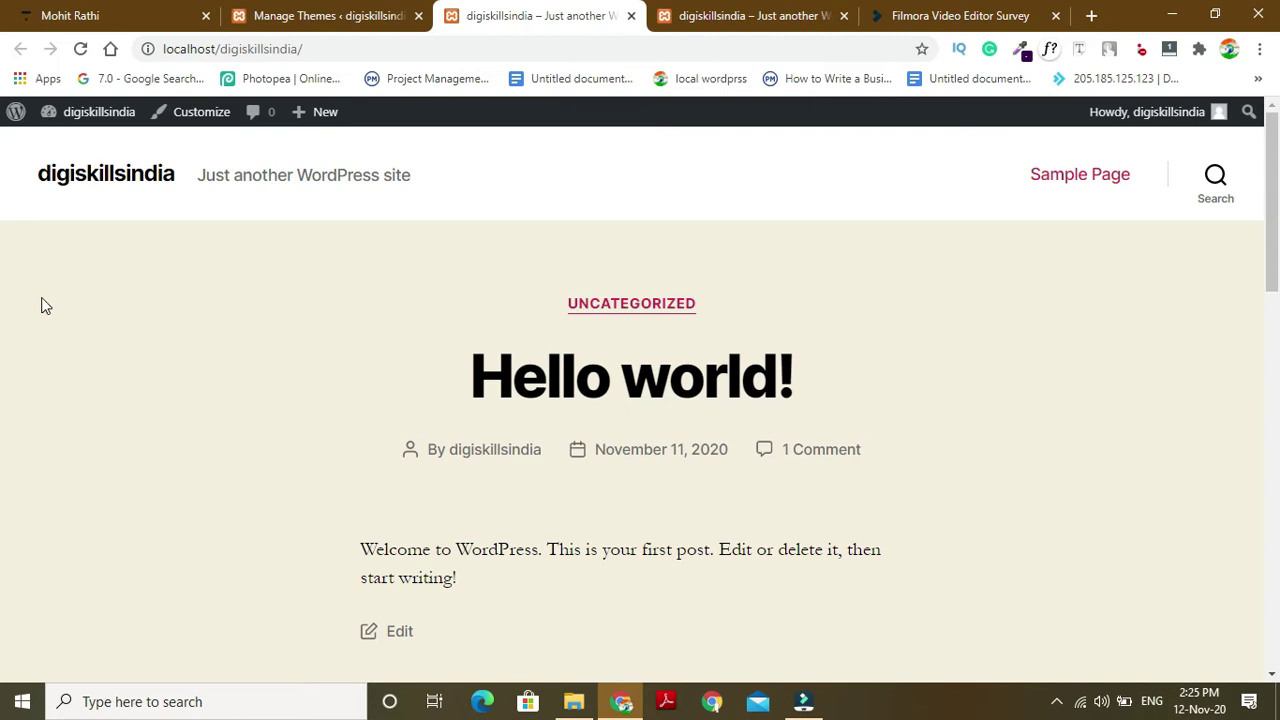
{"action": "left_click", "coordinate": [745, 15]}
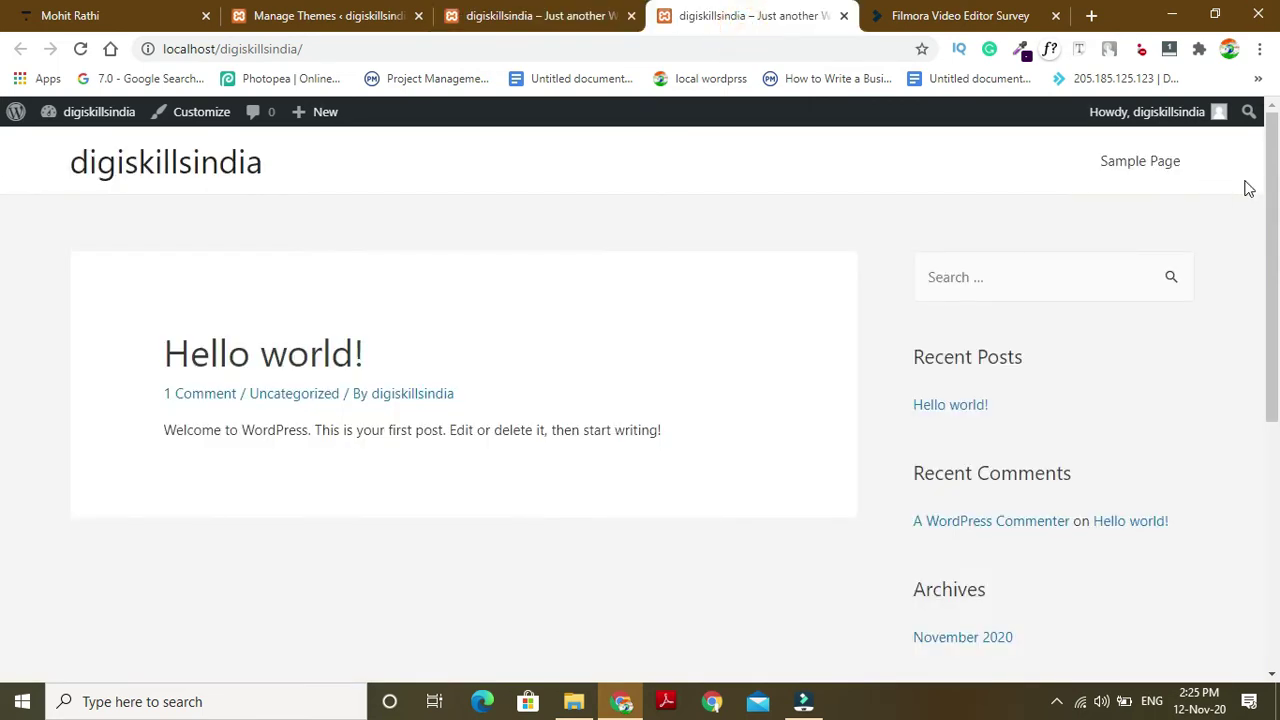
{"action": "scroll", "coordinate": [2, 486], "scroll_direction": "down", "scroll_amount": 10}
{"action": "scroll", "coordinate": [1246, 209], "scroll_direction": "up", "scroll_amount": 10}
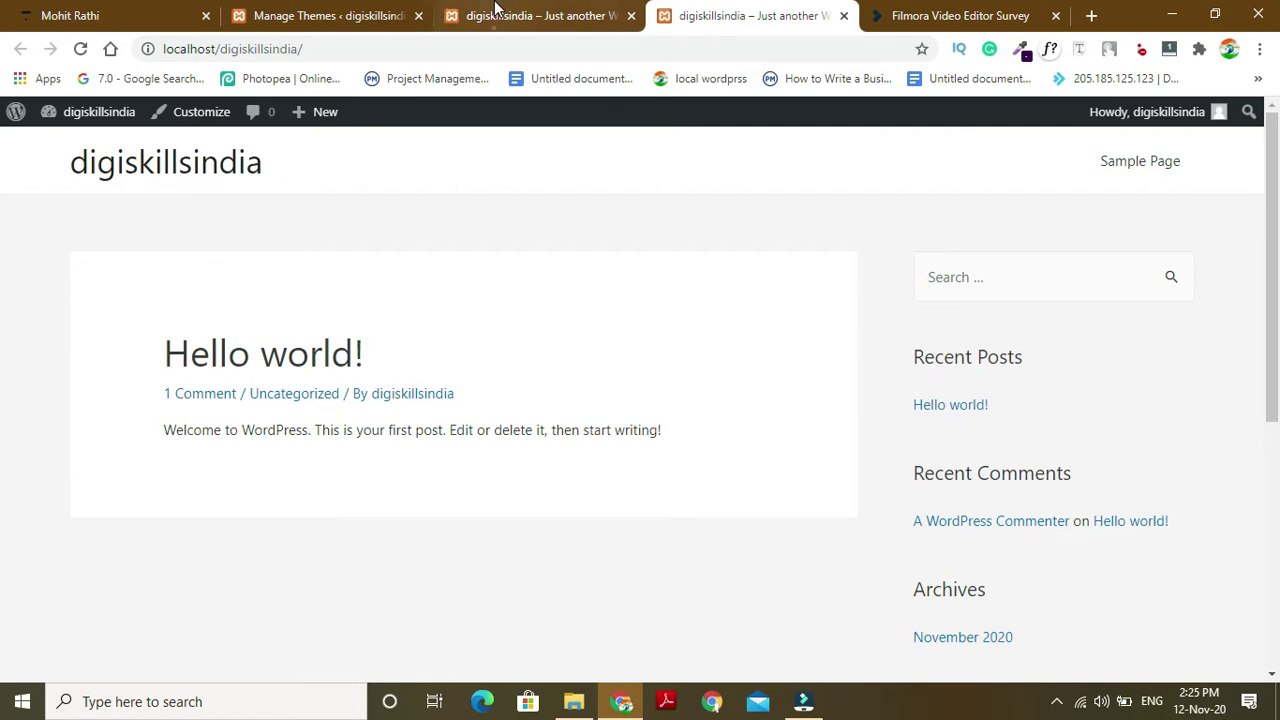
{"action": "left_click", "coordinate": [495, 12]}
{"action": "left_click", "coordinate": [705, 15]}
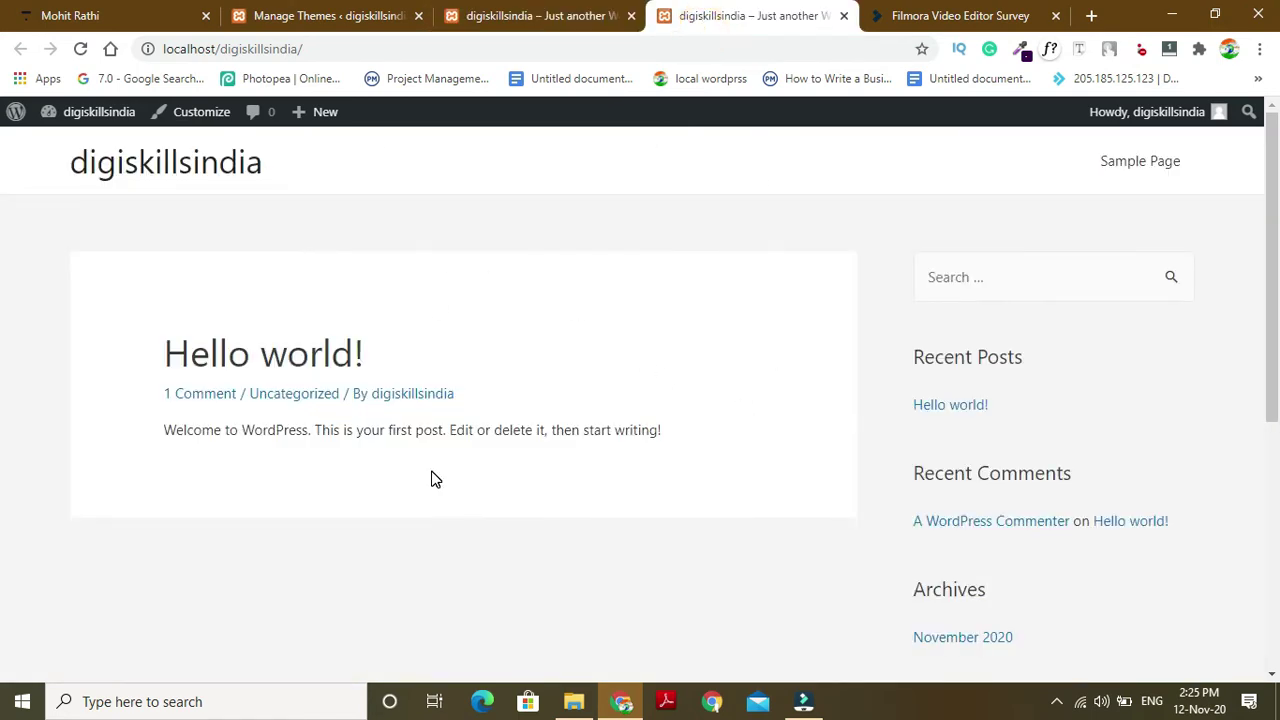
{"action": "left_click", "coordinate": [1258, 522]}
{"action": "left_click_drag", "start_coordinate": [1258, 522], "coordinate": [3, 240]}
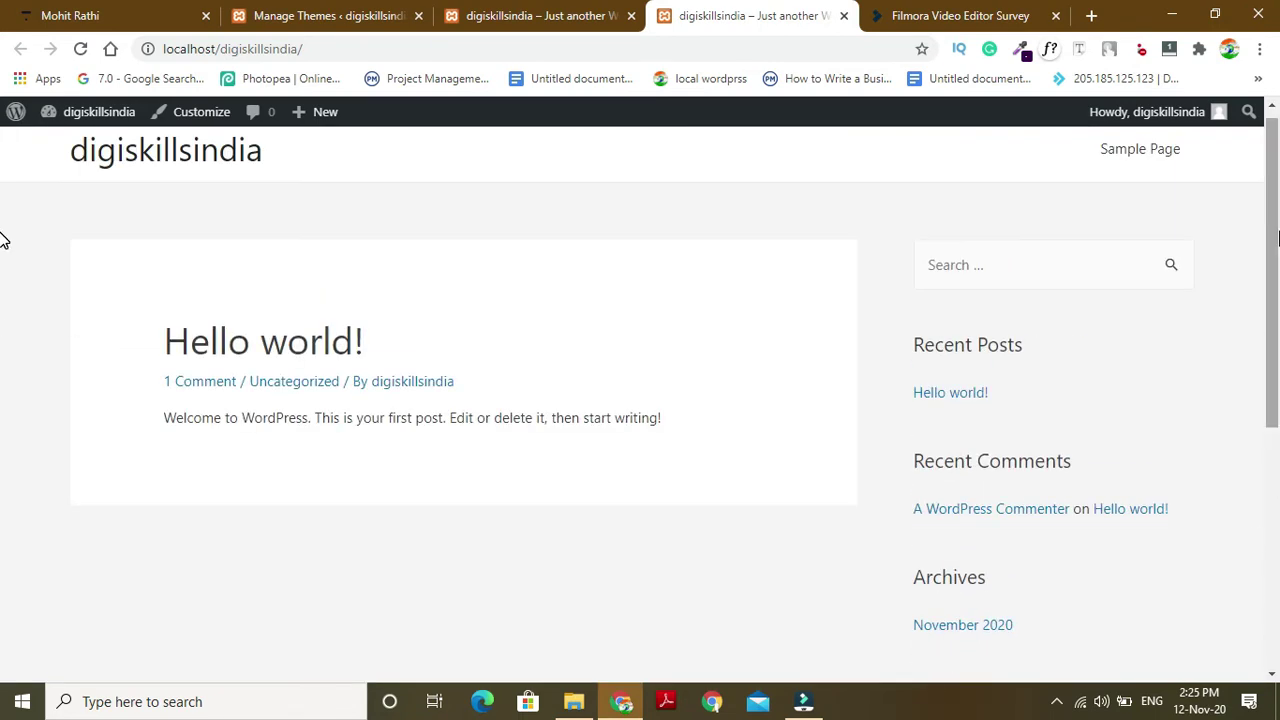
Open the live Customizer for the Astra front page and look through its full list of customization sections.
{"action": "left_click", "coordinate": [167, 118]}
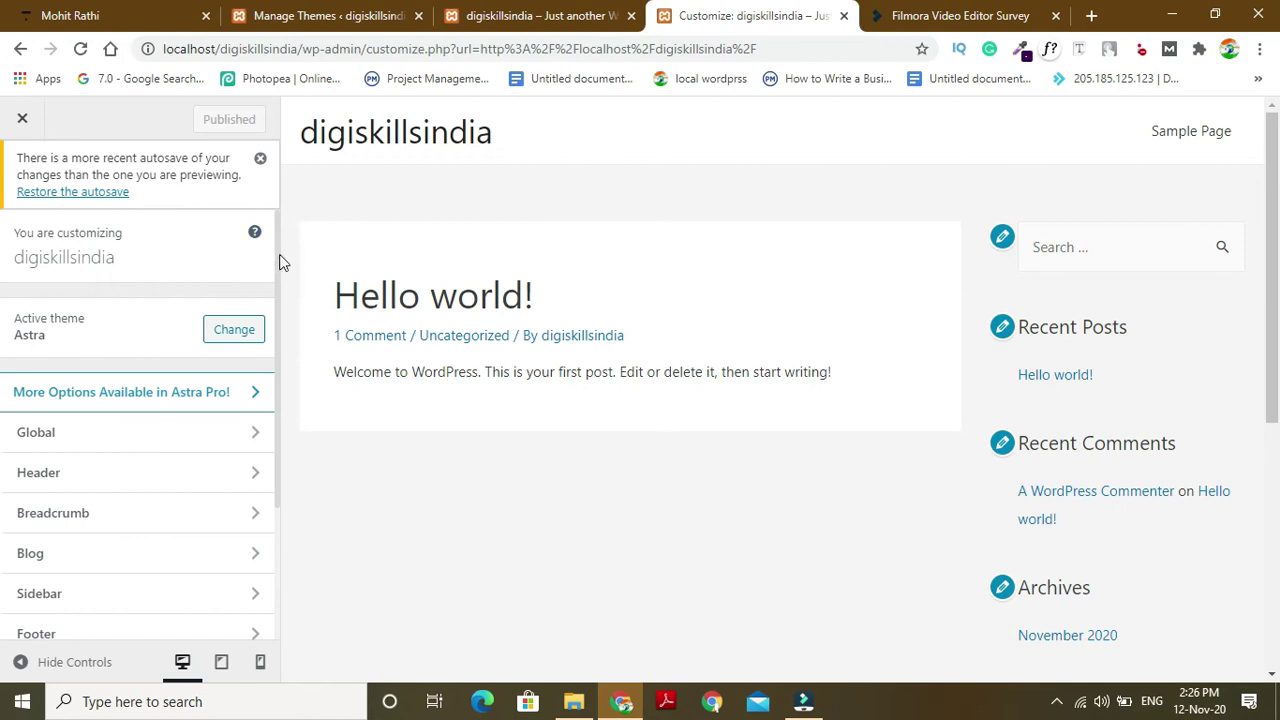
{"action": "scroll", "coordinate": [277, 357], "scroll_direction": "down", "scroll_amount": 2}
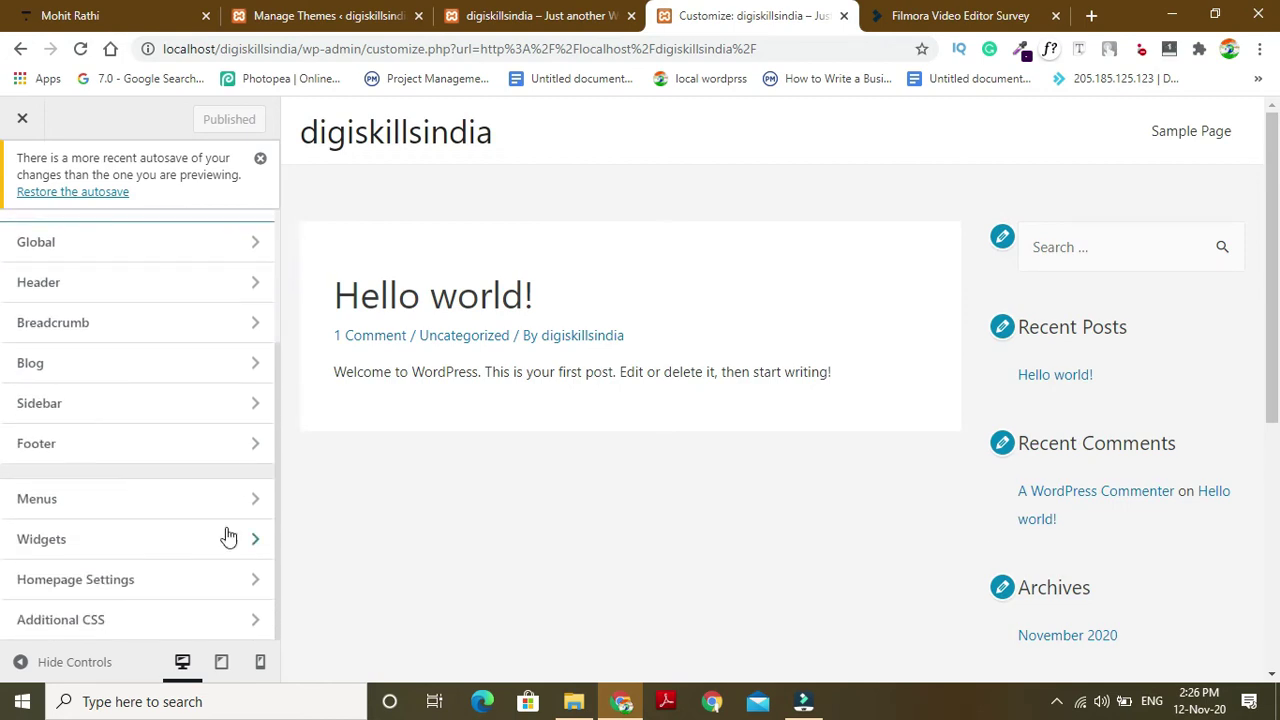
{"action": "left_click_drag", "start_coordinate": [1272, 145], "coordinate": [1275, 568]}
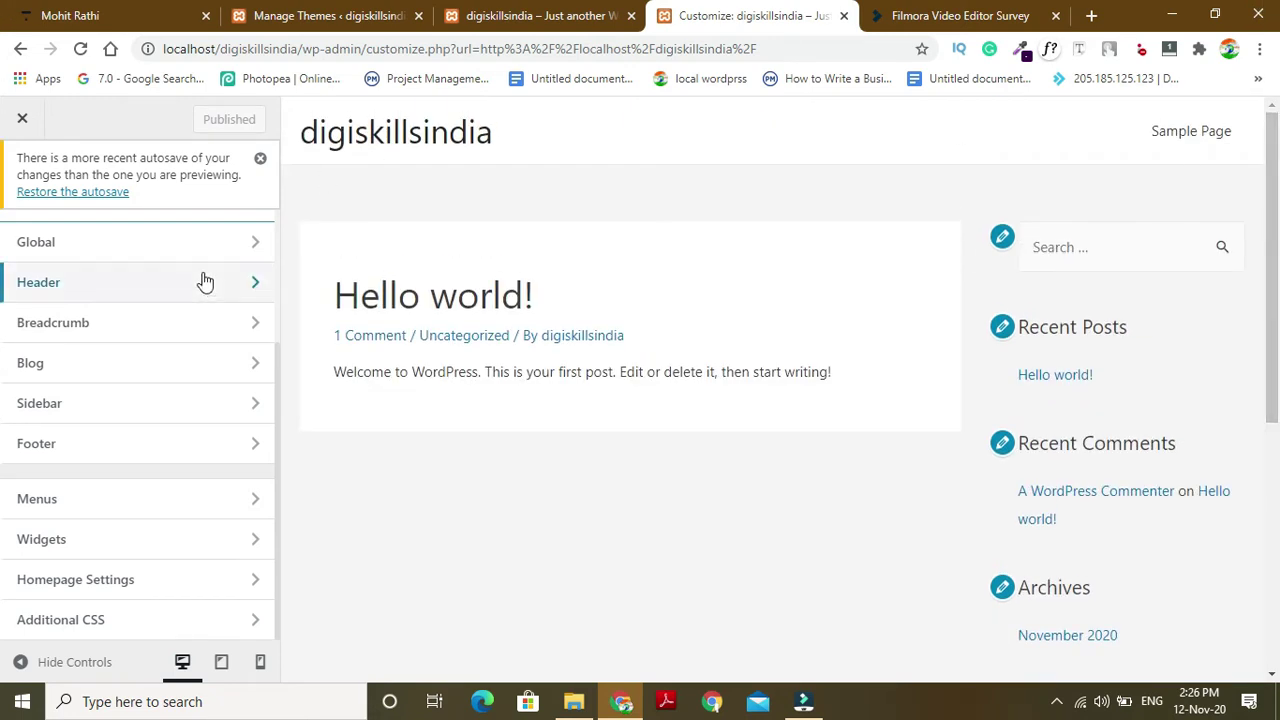
{"action": "scroll", "coordinate": [278, 412], "scroll_direction": "up", "scroll_amount": 2}
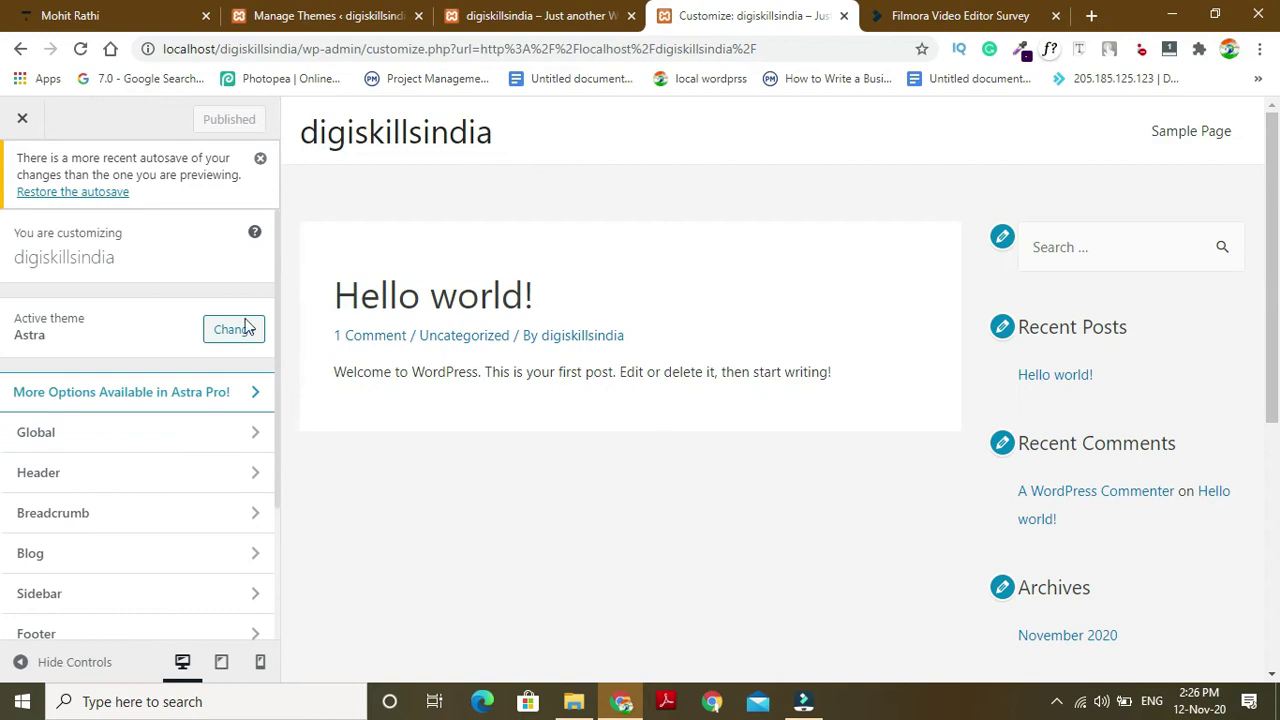
{"action": "left_click", "coordinate": [540, 15]}
{"action": "left_click", "coordinate": [728, 22]}
{"action": "left_click_drag", "start_coordinate": [278, 230], "coordinate": [250, 402]}
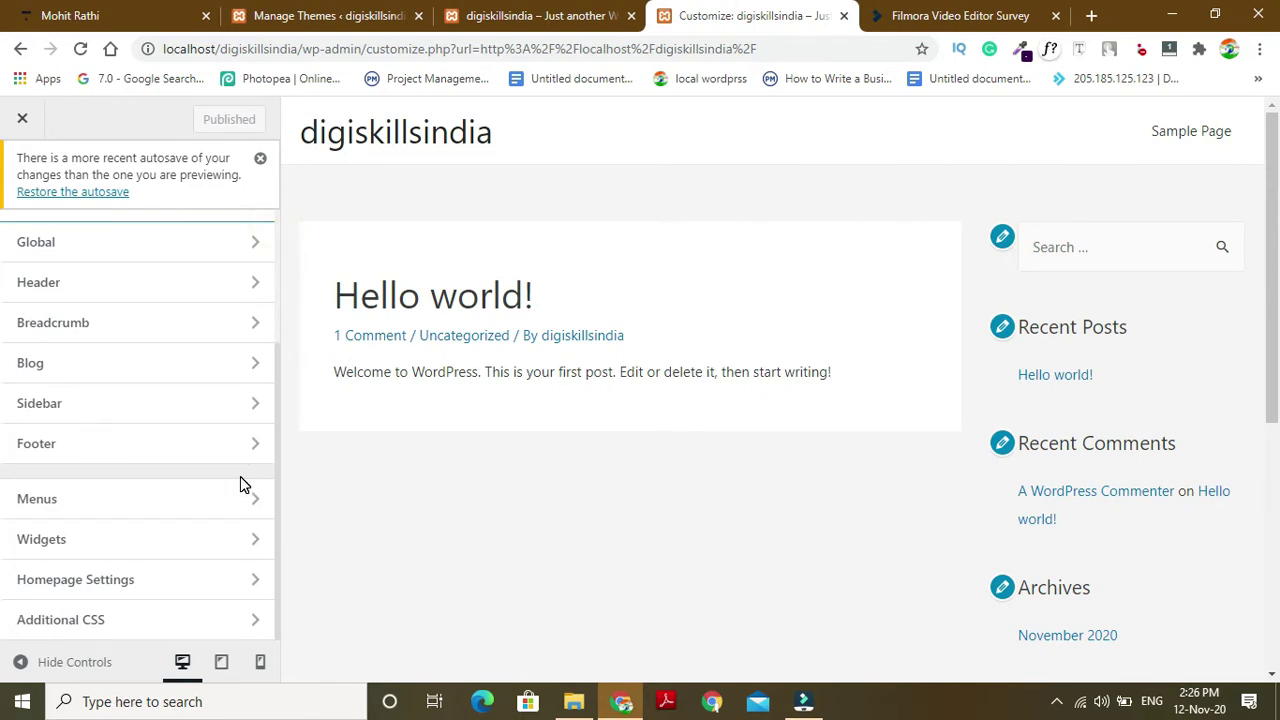
Return to the themes management page, open the page for adding new themes and browse the featured ones.
{"action": "left_click", "coordinate": [583, 10]}
{"action": "left_click", "coordinate": [316, 10]}
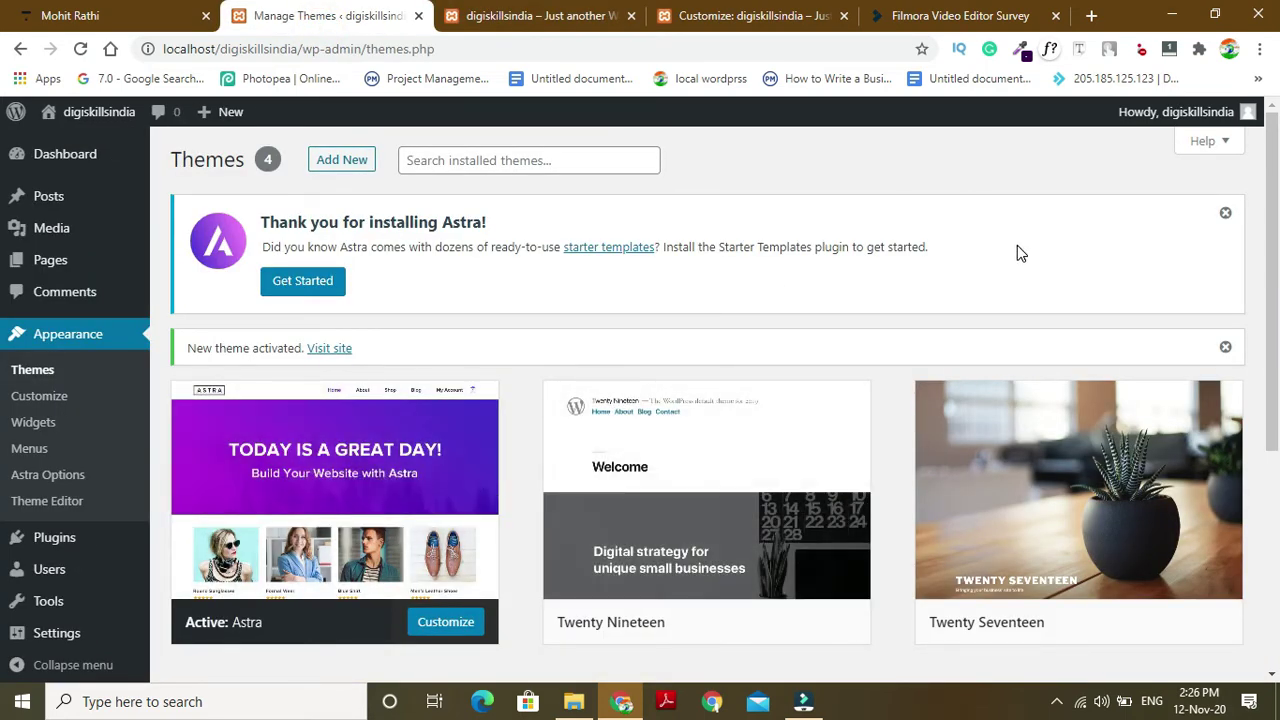
{"action": "left_click_drag", "start_coordinate": [1277, 272], "coordinate": [1270, 162]}
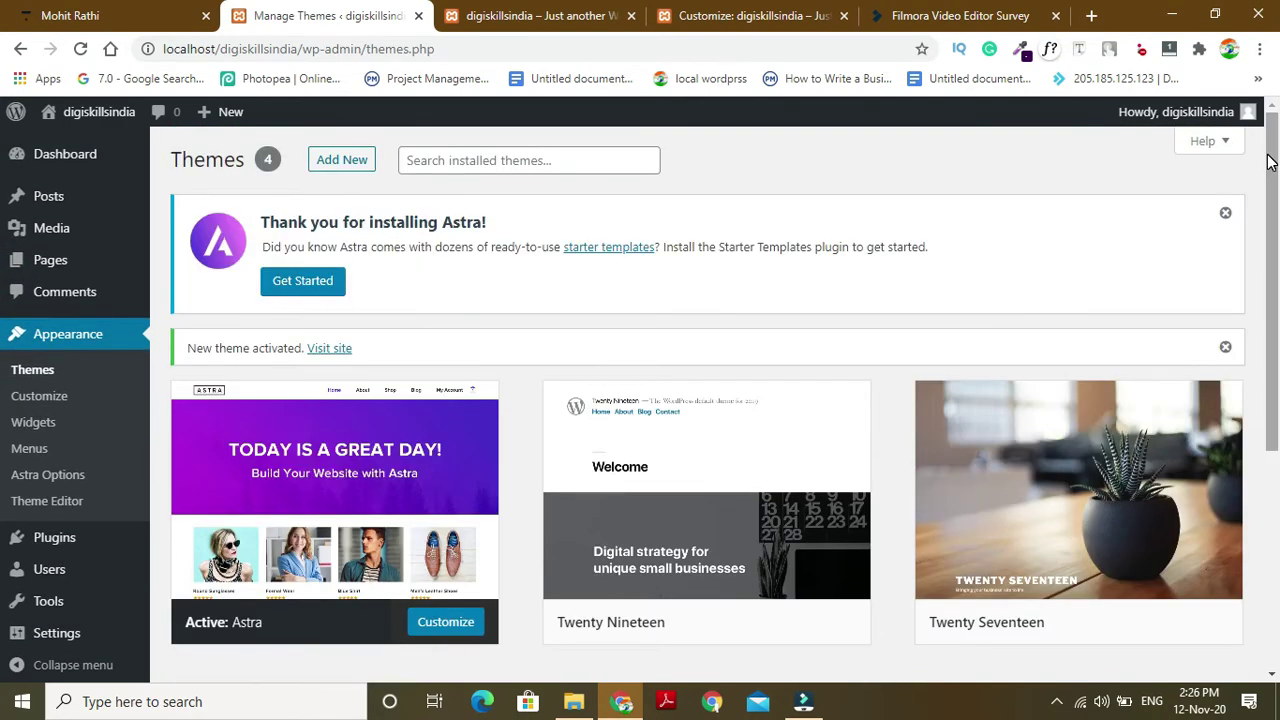
{"action": "left_click", "coordinate": [357, 171]}
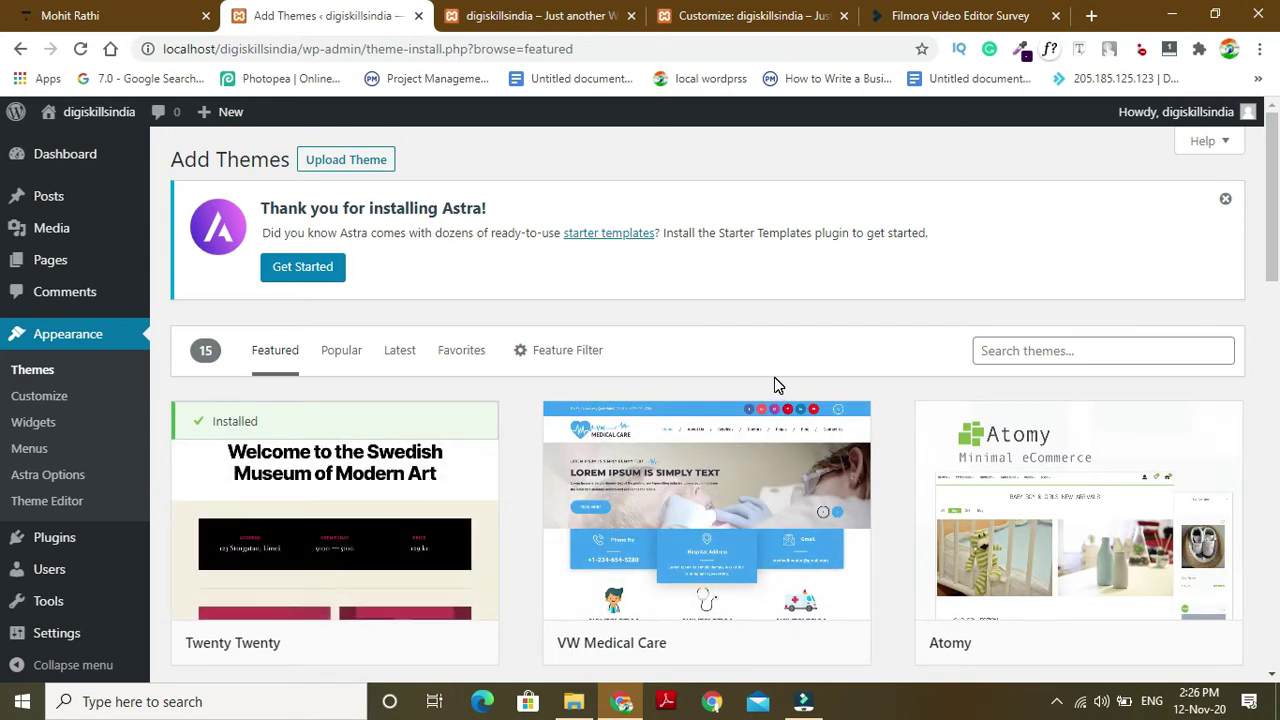
{"action": "scroll", "coordinate": [1234, 281], "scroll_direction": "down", "scroll_amount": 3}
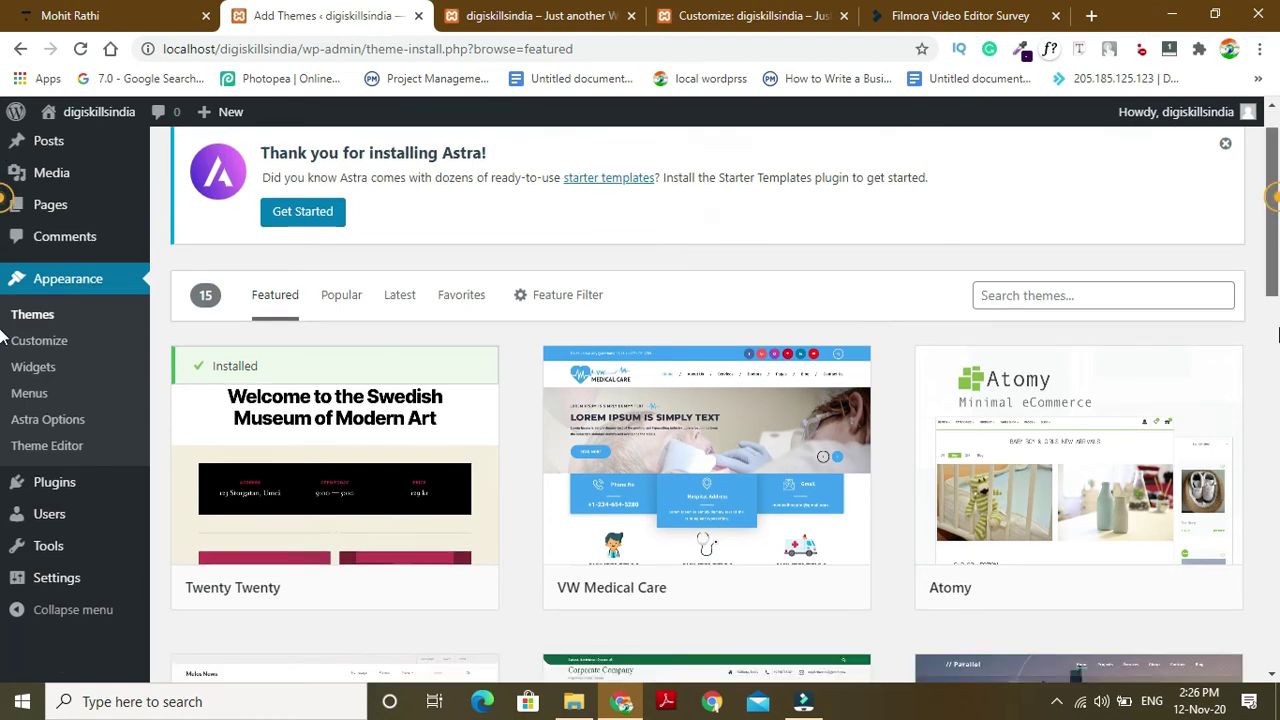
{"action": "scroll", "coordinate": [1272, 270], "scroll_direction": "up", "scroll_amount": 3}
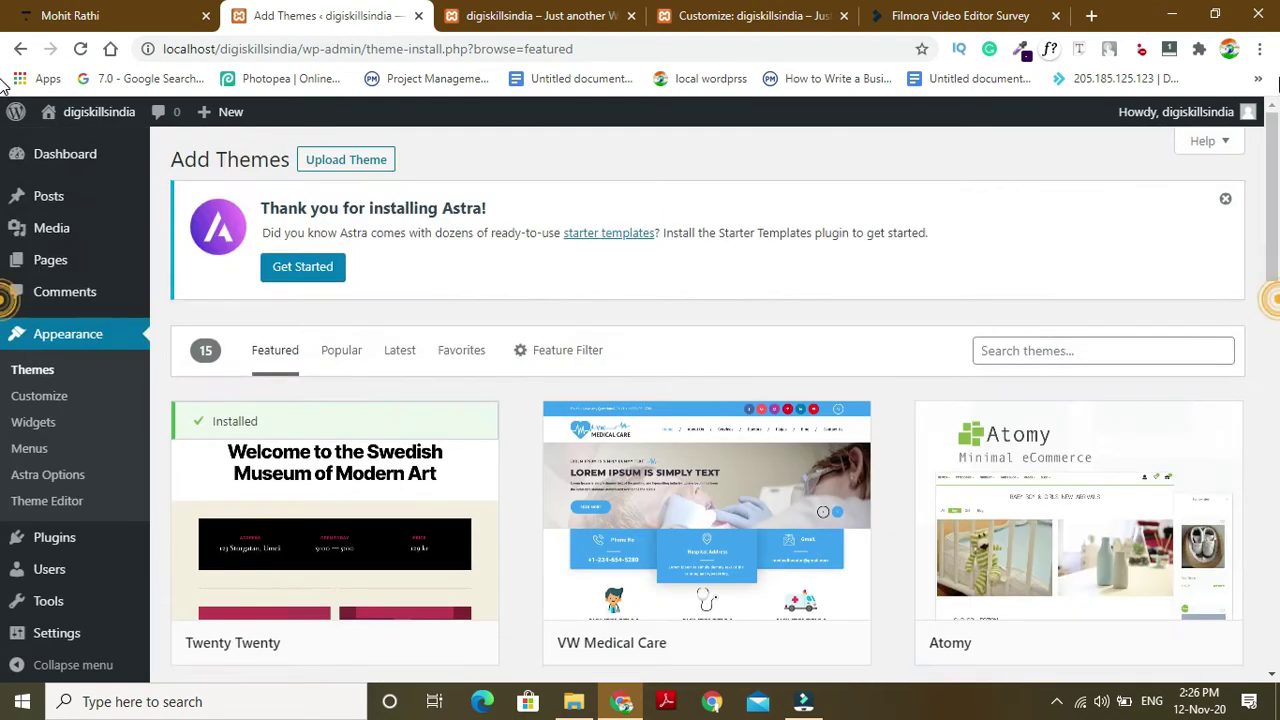
Open the theme upload form and supply thallo-v1.0.3.zip from the theam folder on drive D.
{"action": "left_click", "coordinate": [320, 160]}
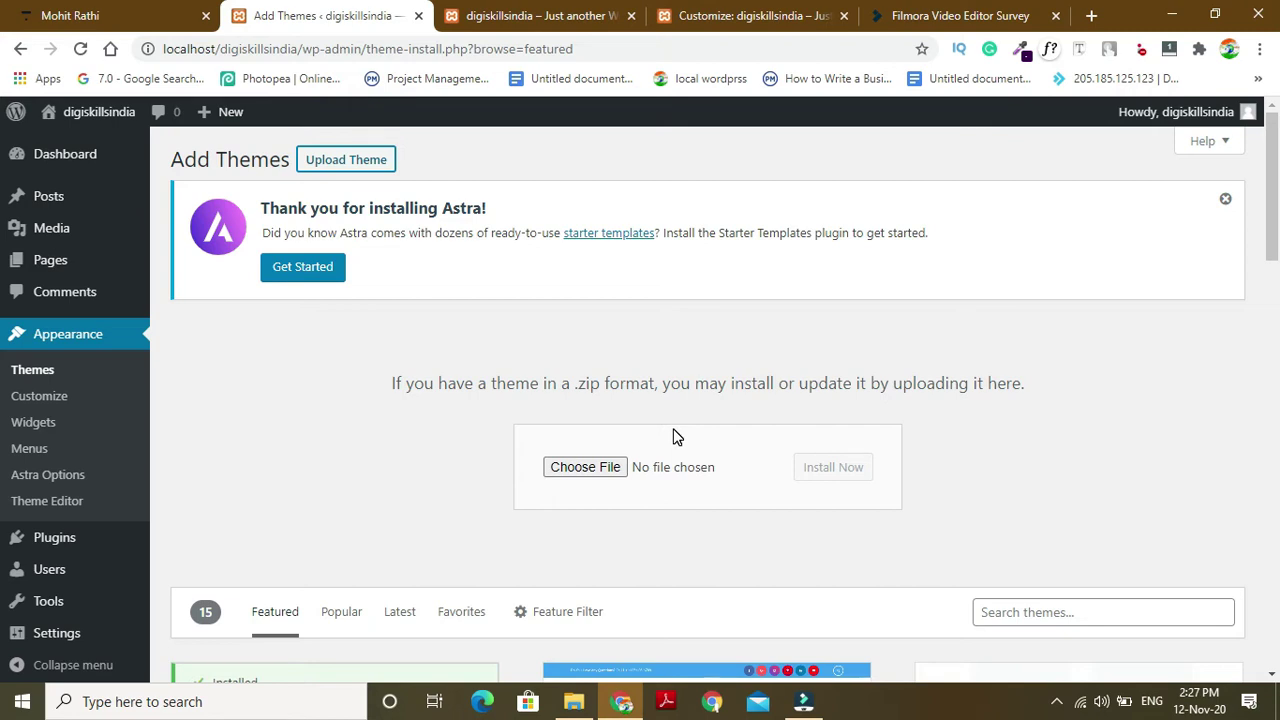
{"action": "left_click", "coordinate": [574, 701]}
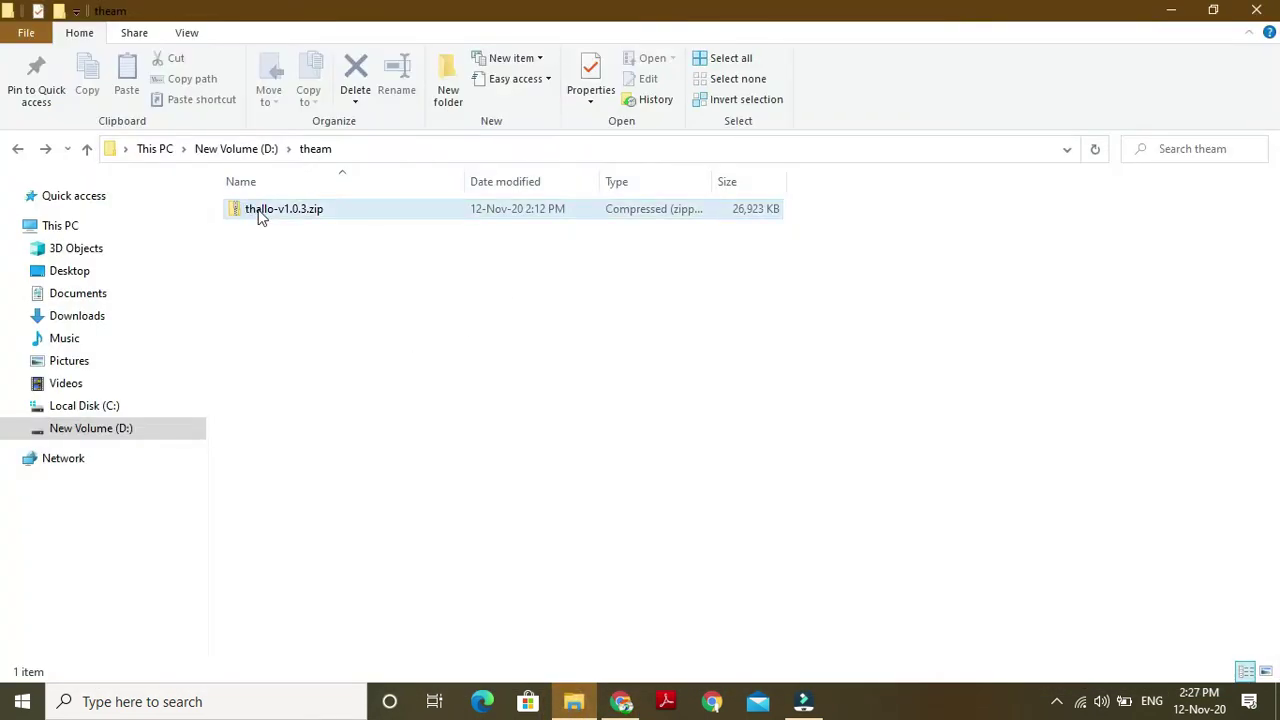
{"action": "left_click_drag", "start_coordinate": [260, 214], "coordinate": [612, 466]}
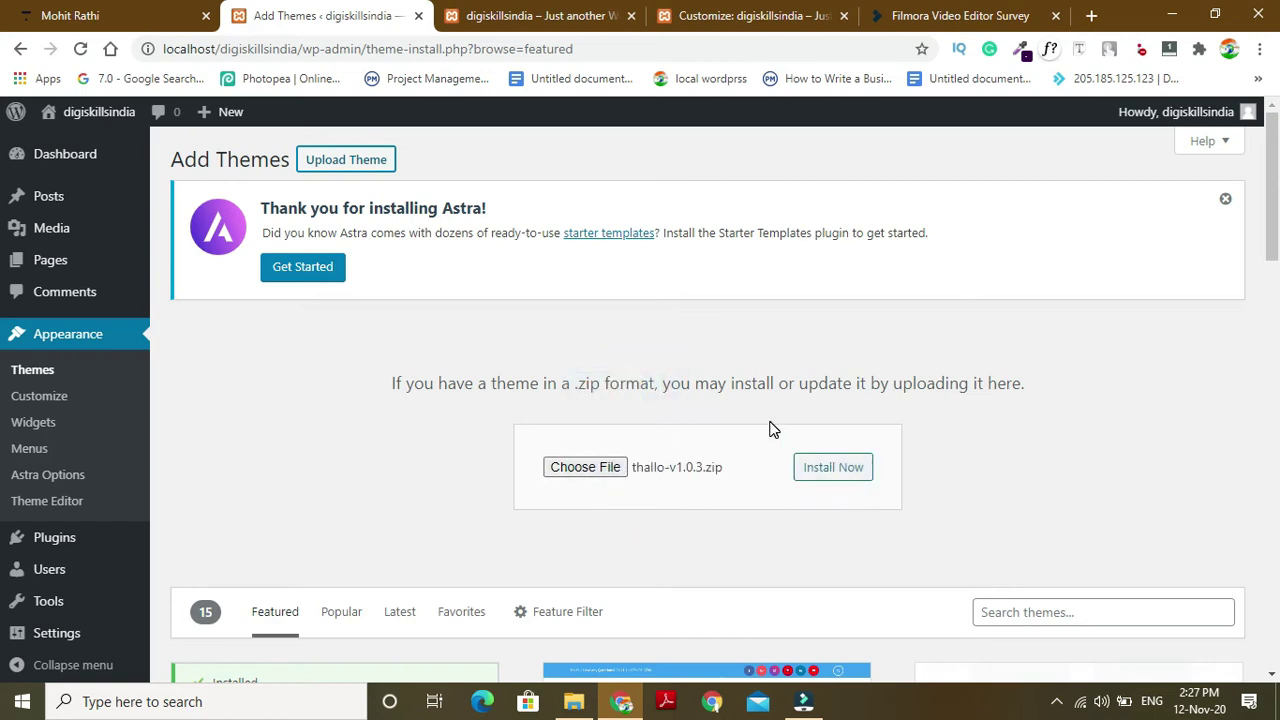
Search Google for "blogging theme wordpress free" in a new browser tab and look over the results.
{"action": "left_click", "coordinate": [1091, 15]}
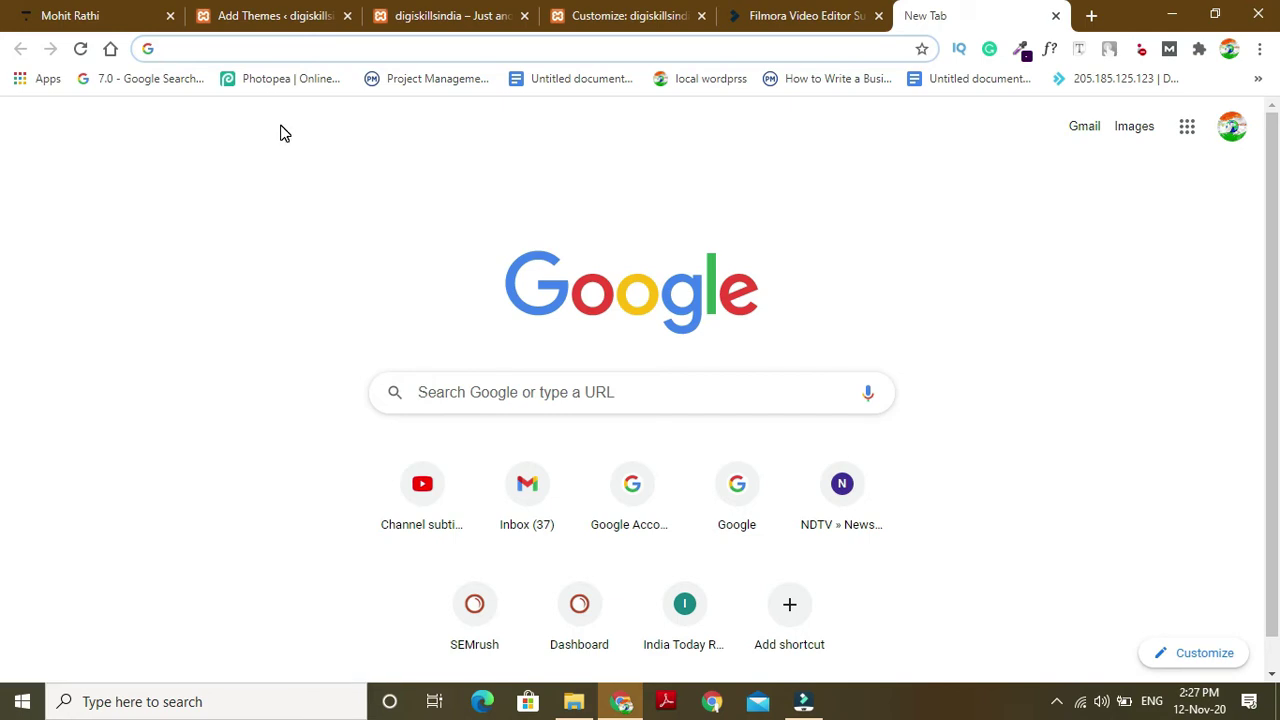
{"action": "type", "text": "bl"}
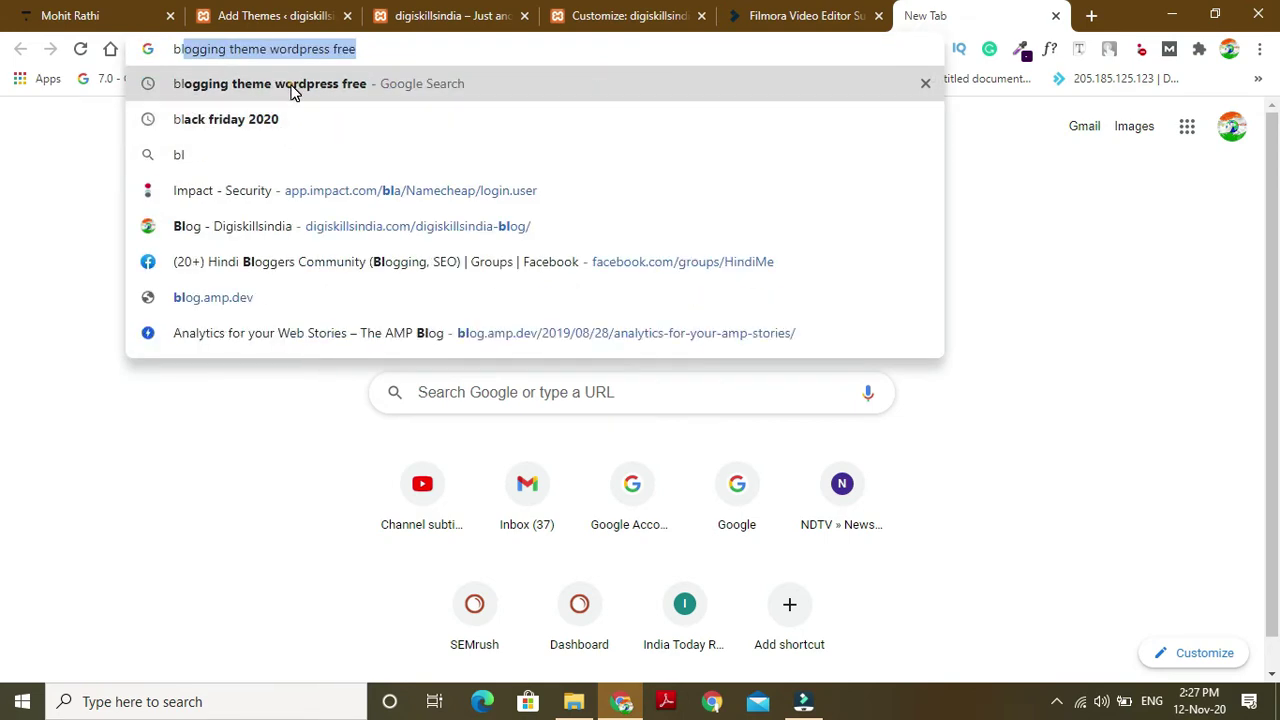
{"action": "left_click", "coordinate": [289, 91]}
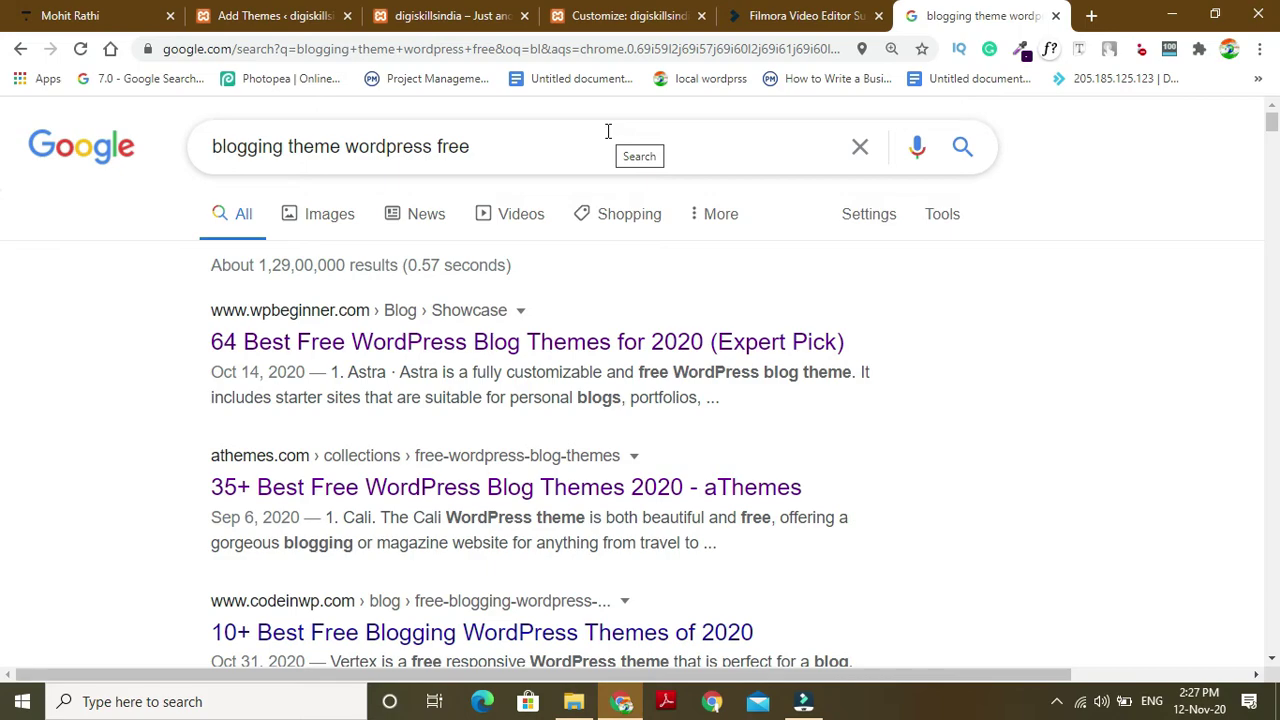
{"action": "mouse_move", "coordinate": [1268, 122]}
{"action": "left_mouse_down"}
{"action": "mouse_move", "coordinate": [1272, 220]}
{"action": "mouse_move", "coordinate": [1272, 133]}
{"action": "left_mouse_up"}
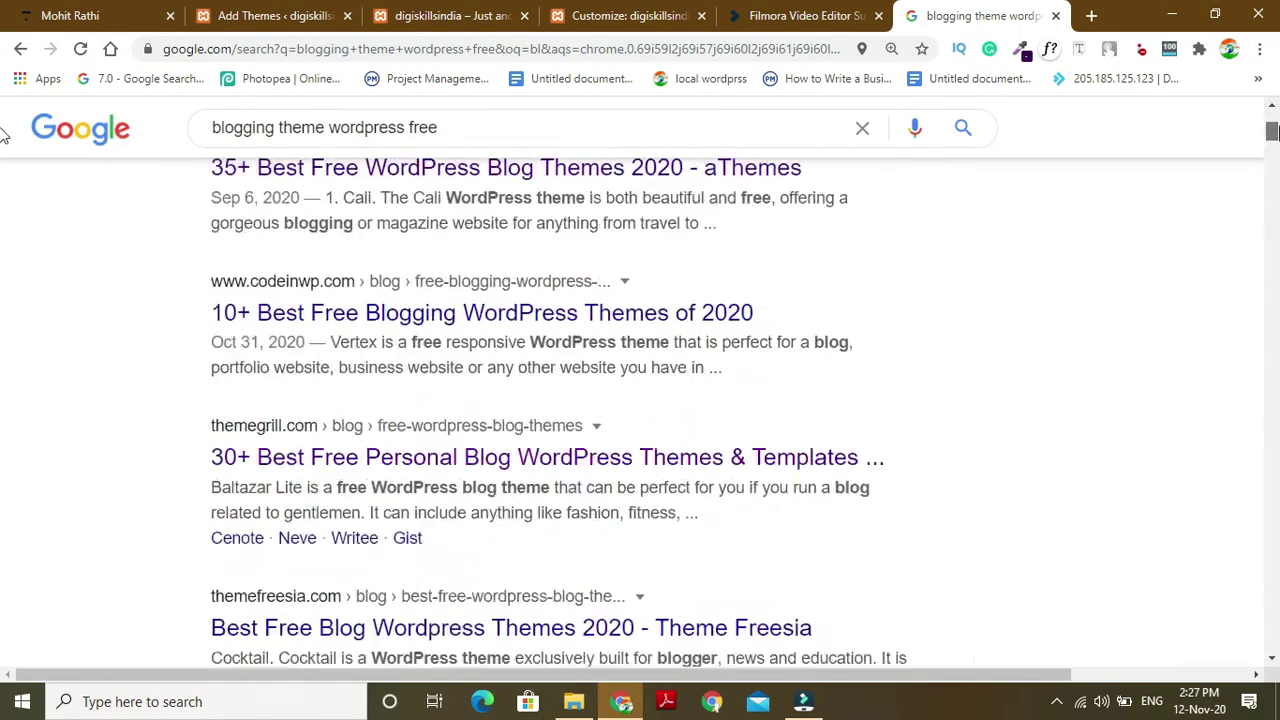
{"action": "left_click_drag", "start_coordinate": [3, 135], "coordinate": [3, 108]}
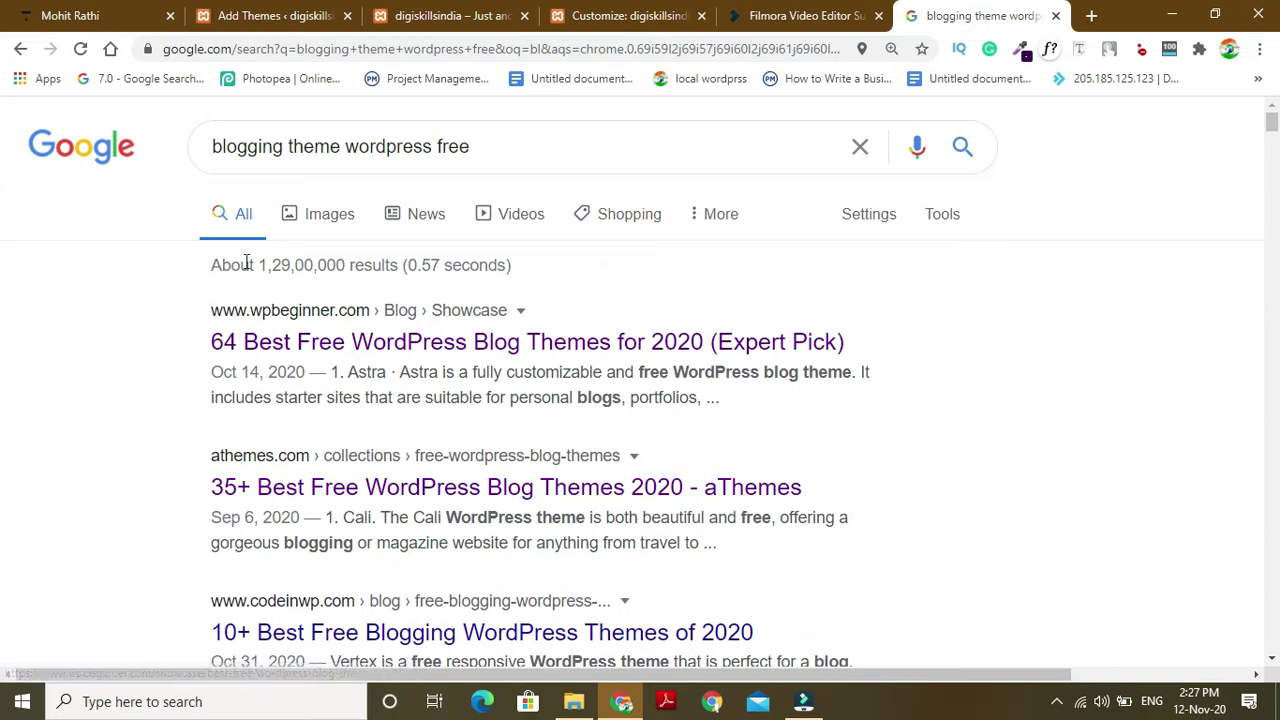
Return to the theme upload form, install the chosen thallo-v1.0.3.zip package and activate the Thallo theme.
{"action": "key", "text": "ctrl+2"}
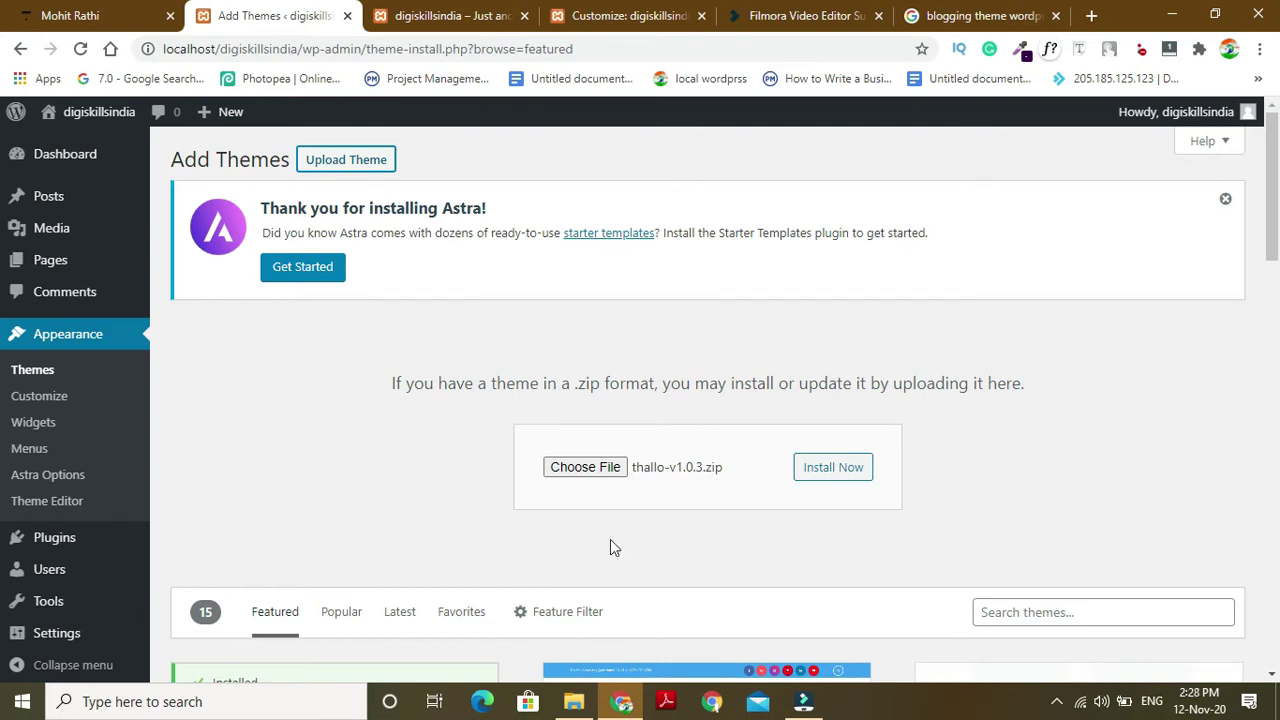
{"action": "left_click", "coordinate": [817, 478]}
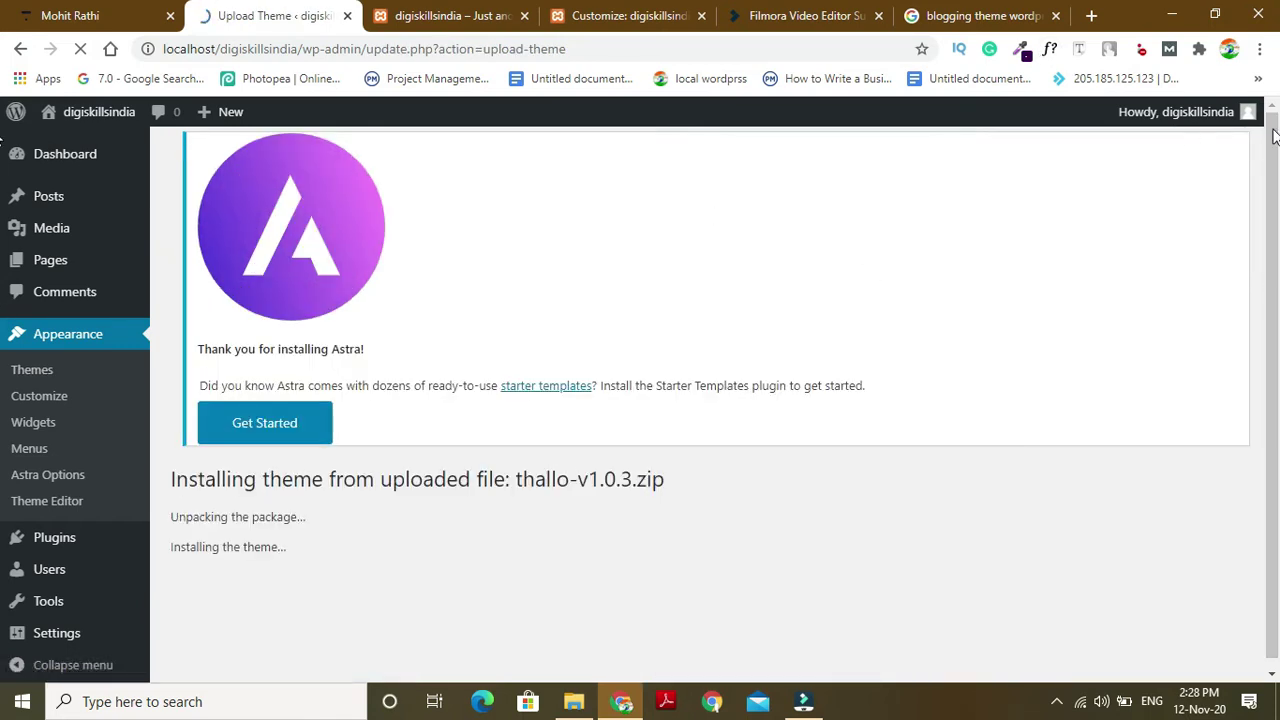
{"action": "left_click_drag", "start_coordinate": [1276, 162], "coordinate": [1276, 180]}
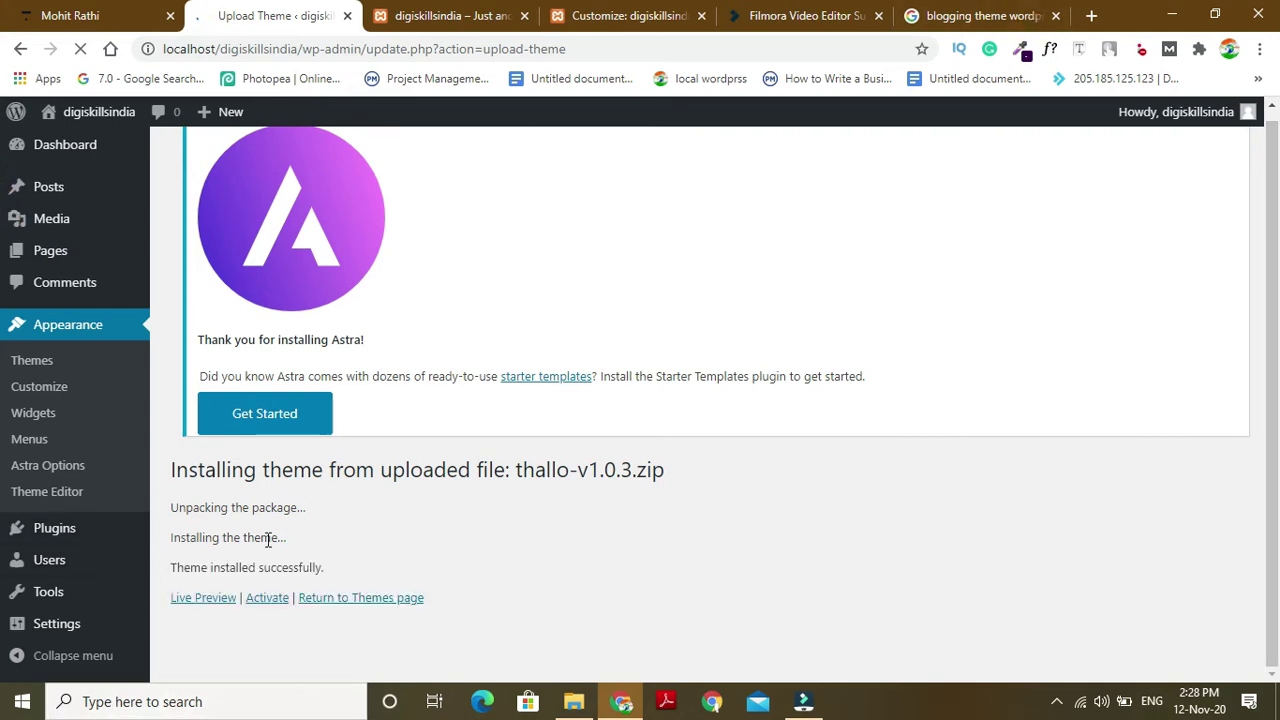
{"action": "left_click", "coordinate": [268, 600]}
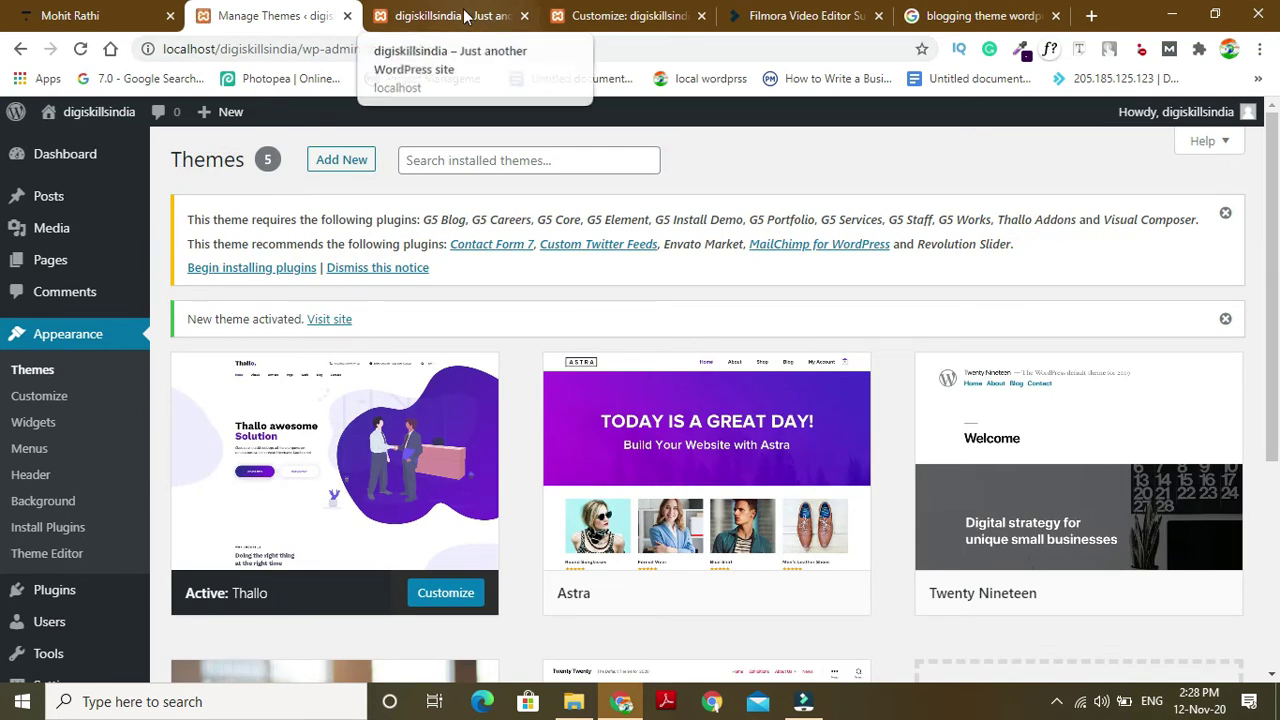
Review the already open Twenty Twenty front page and the Astra Customizer preview for comparison with the new theme.
{"action": "left_click", "coordinate": [484, 18]}
{"action": "left_click", "coordinate": [755, 10]}
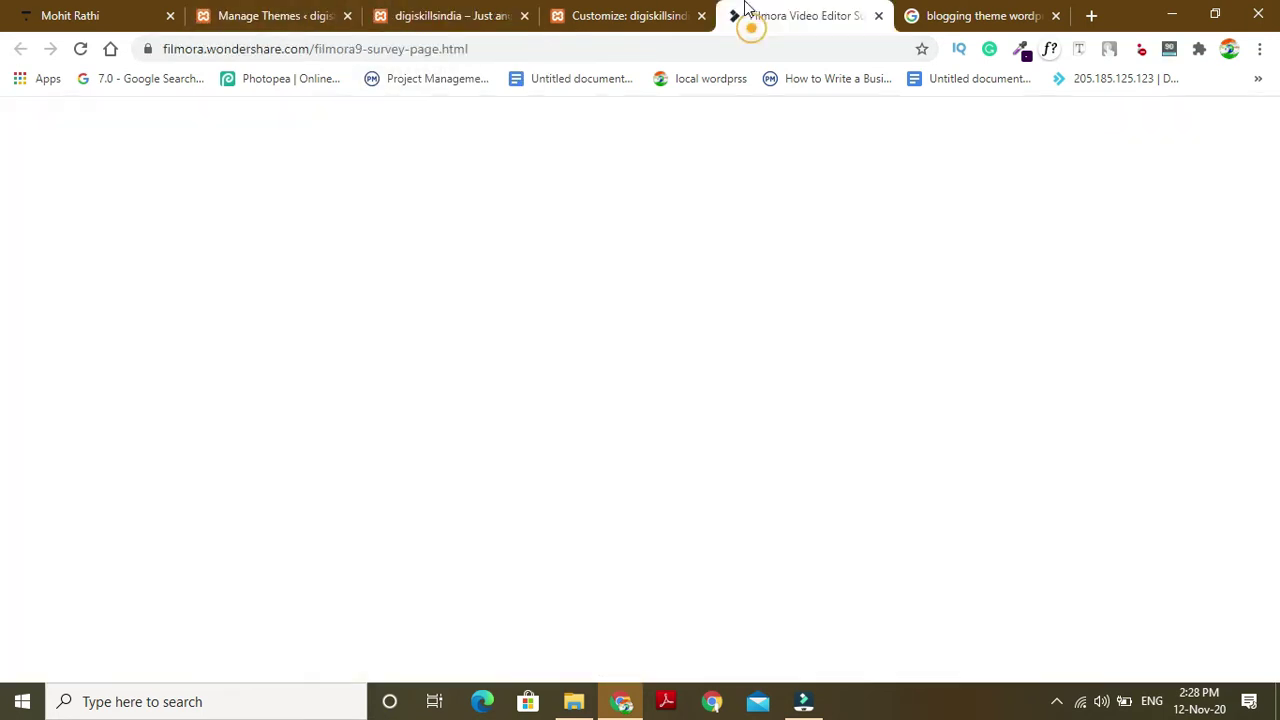
{"action": "left_click", "coordinate": [630, 16]}
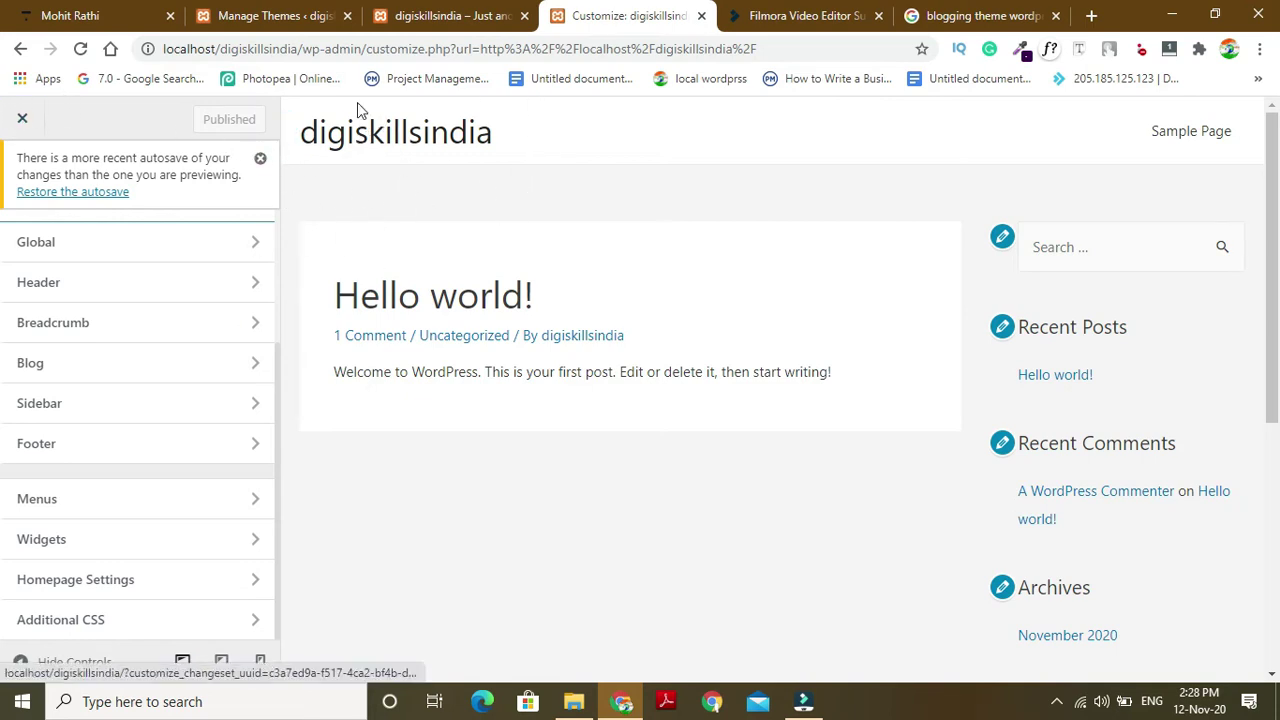
{"action": "left_click", "coordinate": [463, 24]}
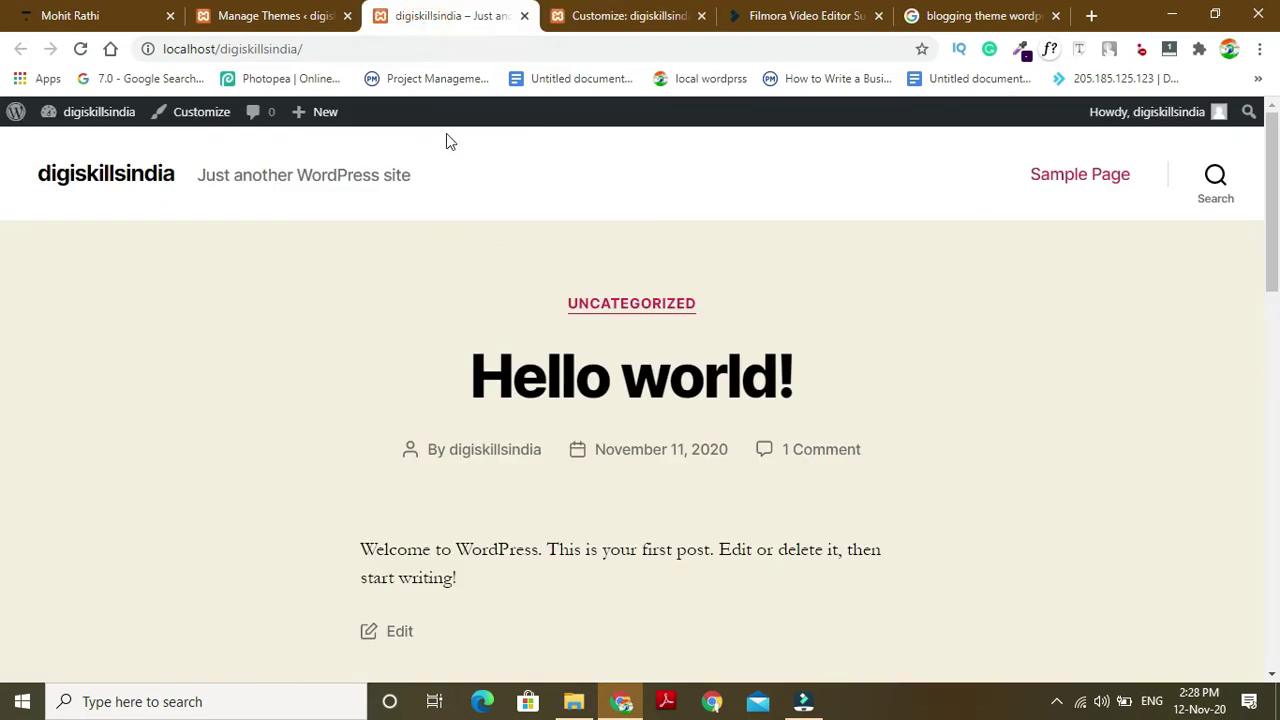
{"action": "left_click", "coordinate": [617, 15]}
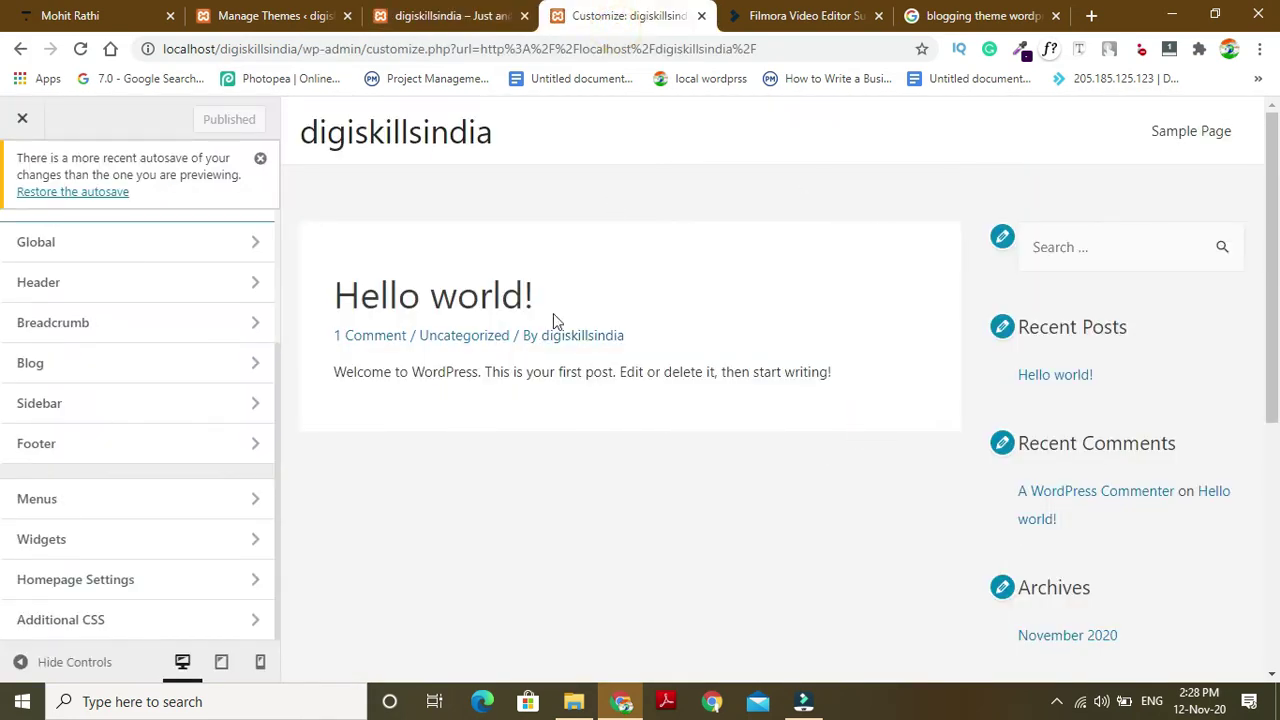
Open the live site from the themes management page in a new browser tab to view it with Thallo.
{"action": "left_click", "coordinate": [277, 12]}
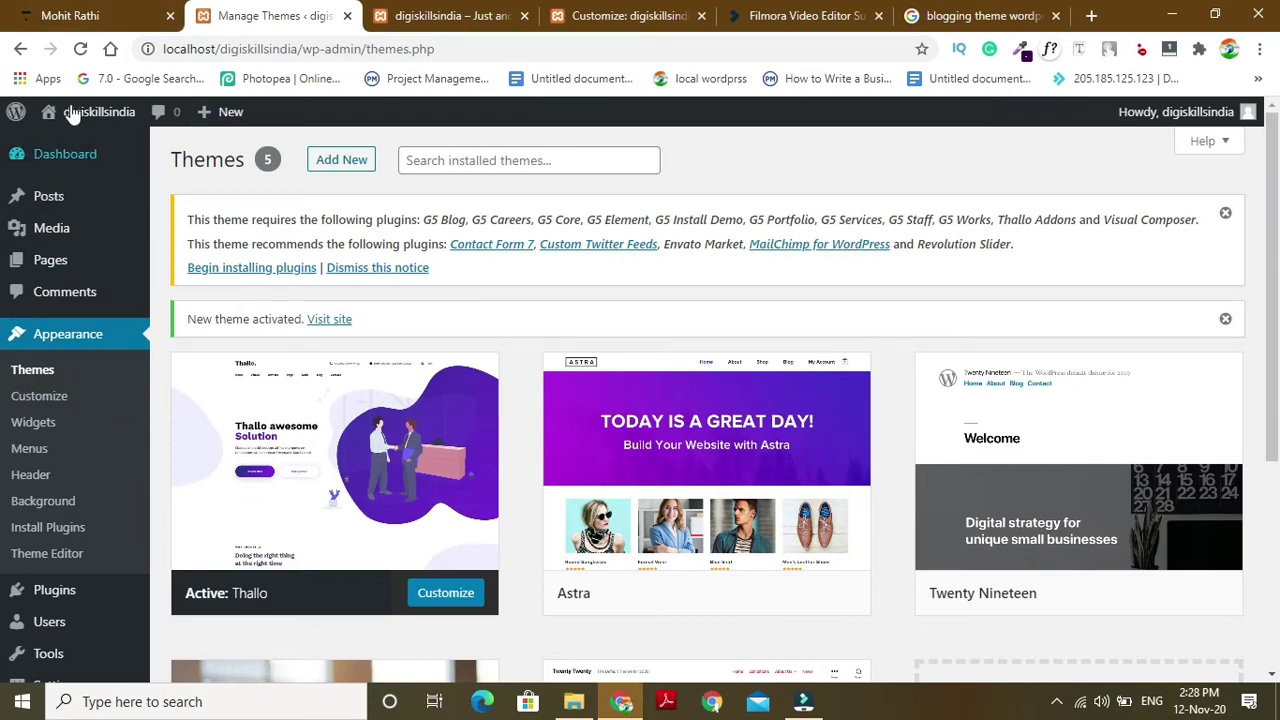
{"action": "mouse_move", "coordinate": [76, 122]}
{"action": "right_click", "coordinate": [76, 146]}
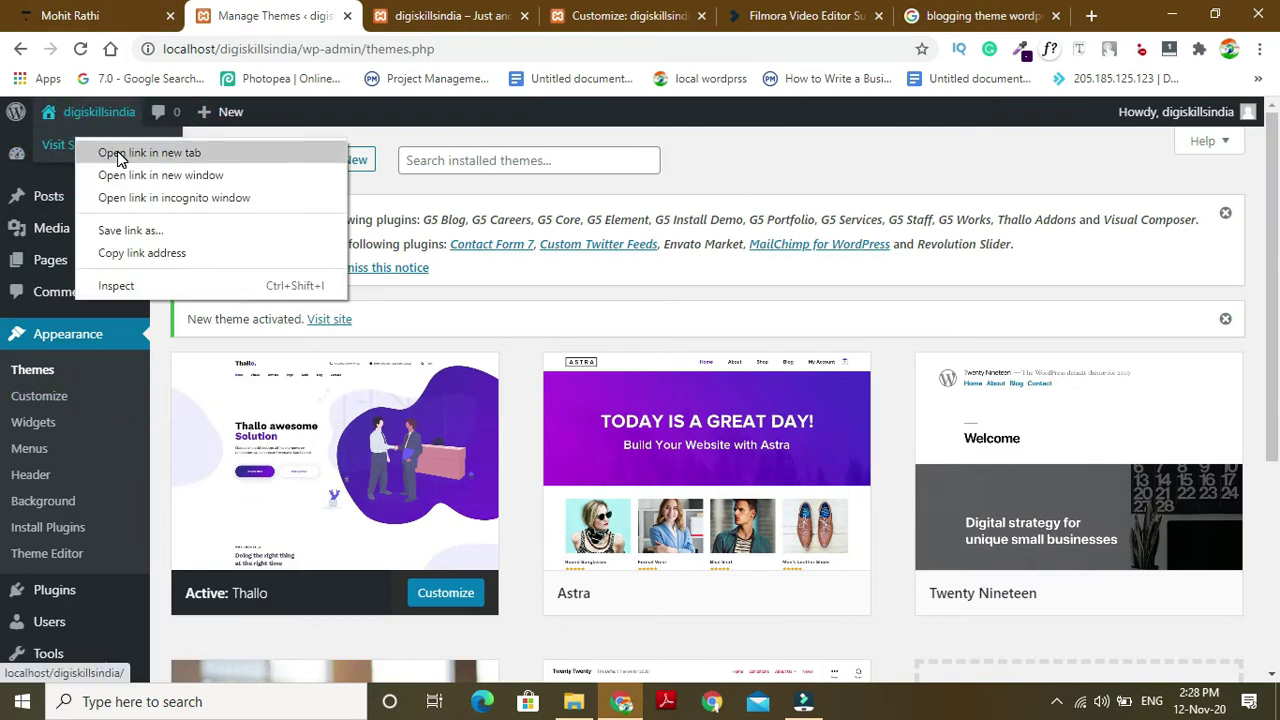
{"action": "left_click", "coordinate": [118, 152]}
{"action": "left_click", "coordinate": [398, 10]}
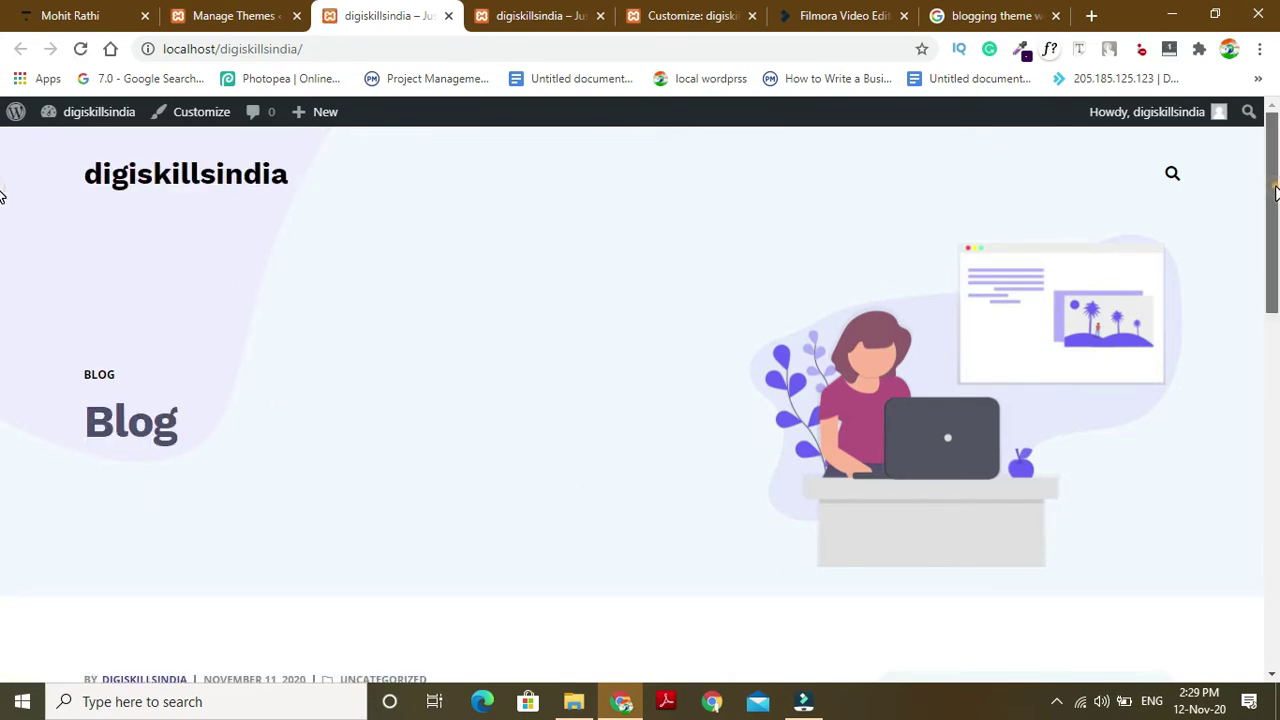
Examine the Thallo version of the front page, from the blog banner down through the post and sidebar.
{"action": "scroll", "coordinate": [0, 194], "scroll_direction": "down", "scroll_amount": 15}
{"action": "scroll", "coordinate": [3, 427], "scroll_direction": "up", "scroll_amount": 15}
{"action": "scroll", "coordinate": [6, 243], "scroll_direction": "down", "scroll_amount": 4}
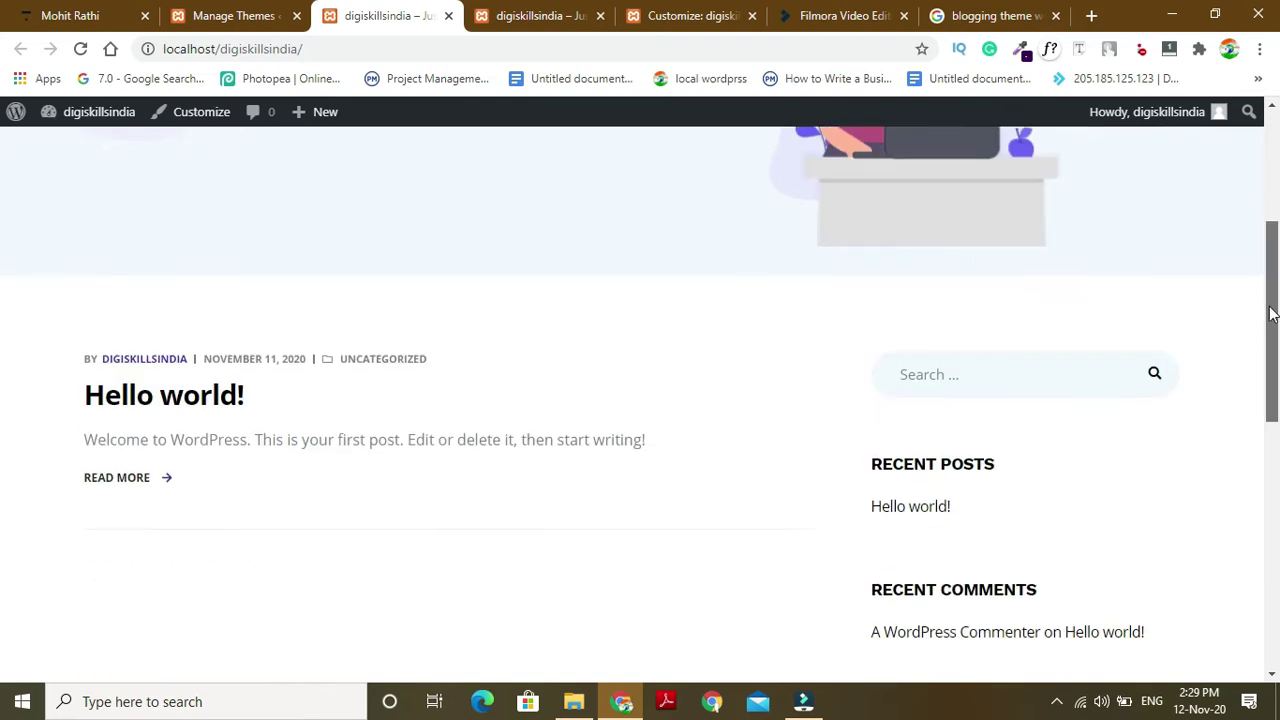
{"action": "scroll", "coordinate": [3, 180], "scroll_direction": "up", "scroll_amount": 5}
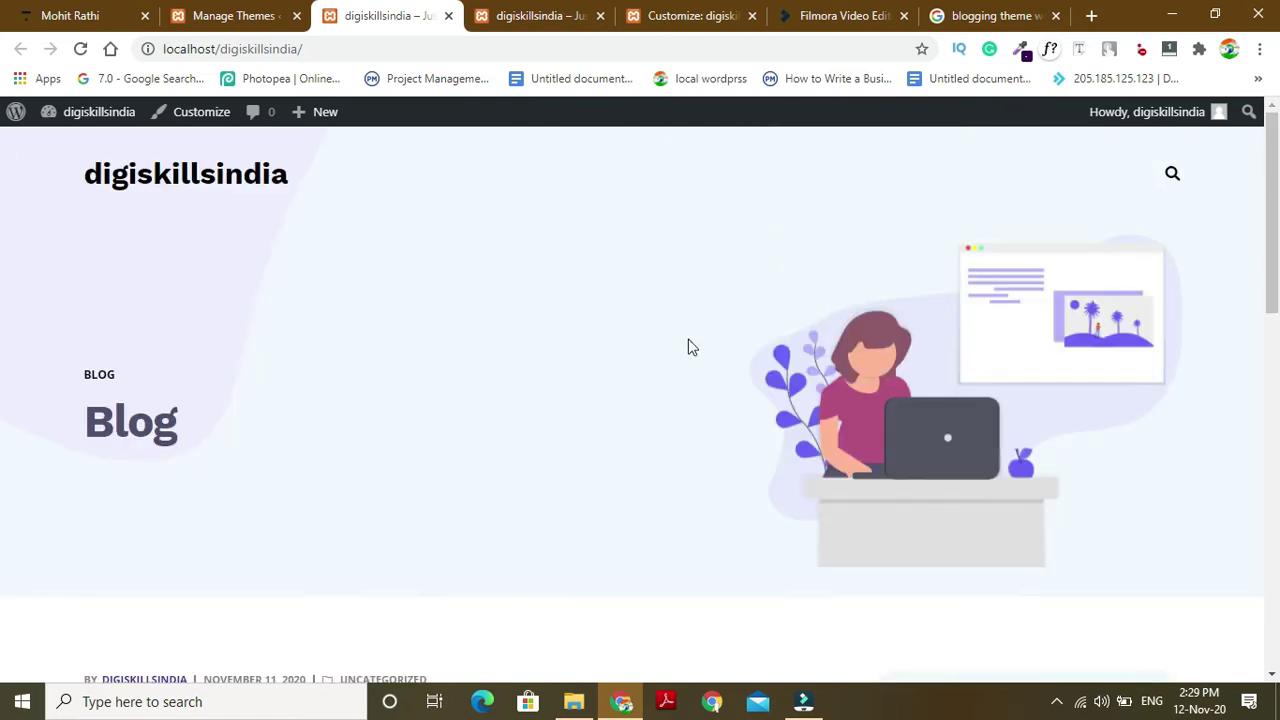
{"action": "scroll", "coordinate": [2, 263], "scroll_direction": "down", "scroll_amount": 5}
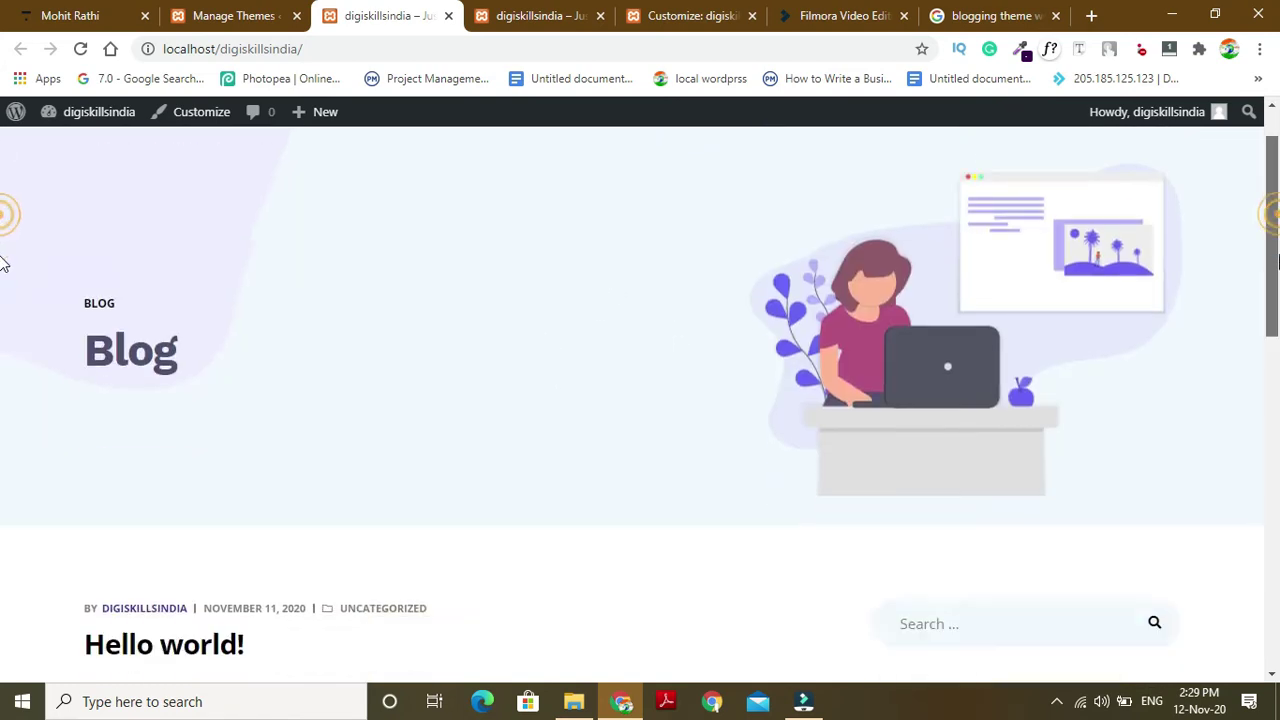
{"action": "scroll", "coordinate": [4, 300], "scroll_direction": "up", "scroll_amount": 3}
{"action": "scroll", "coordinate": [3, 248], "scroll_direction": "up", "scroll_amount": 3}
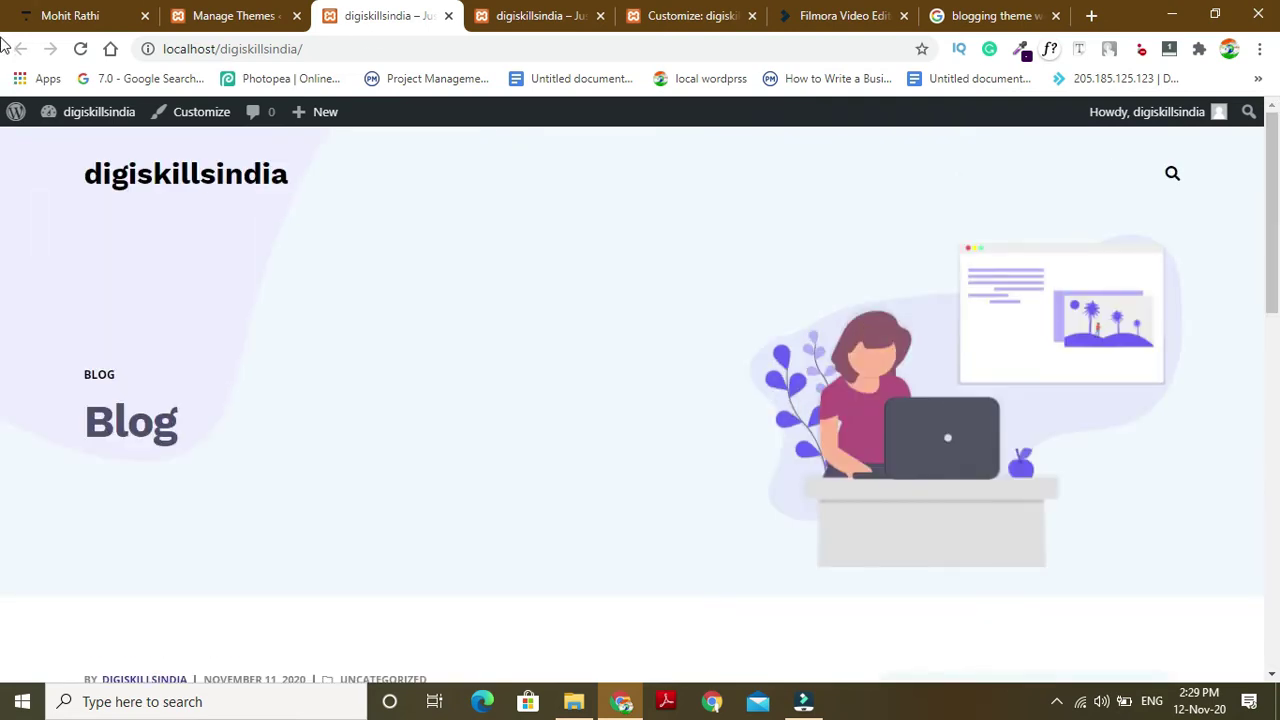
Open the Theme Editor for Thallo, accept the direct-editing warning and look through style.css down to its last lines.
{"action": "left_click", "coordinate": [228, 14]}
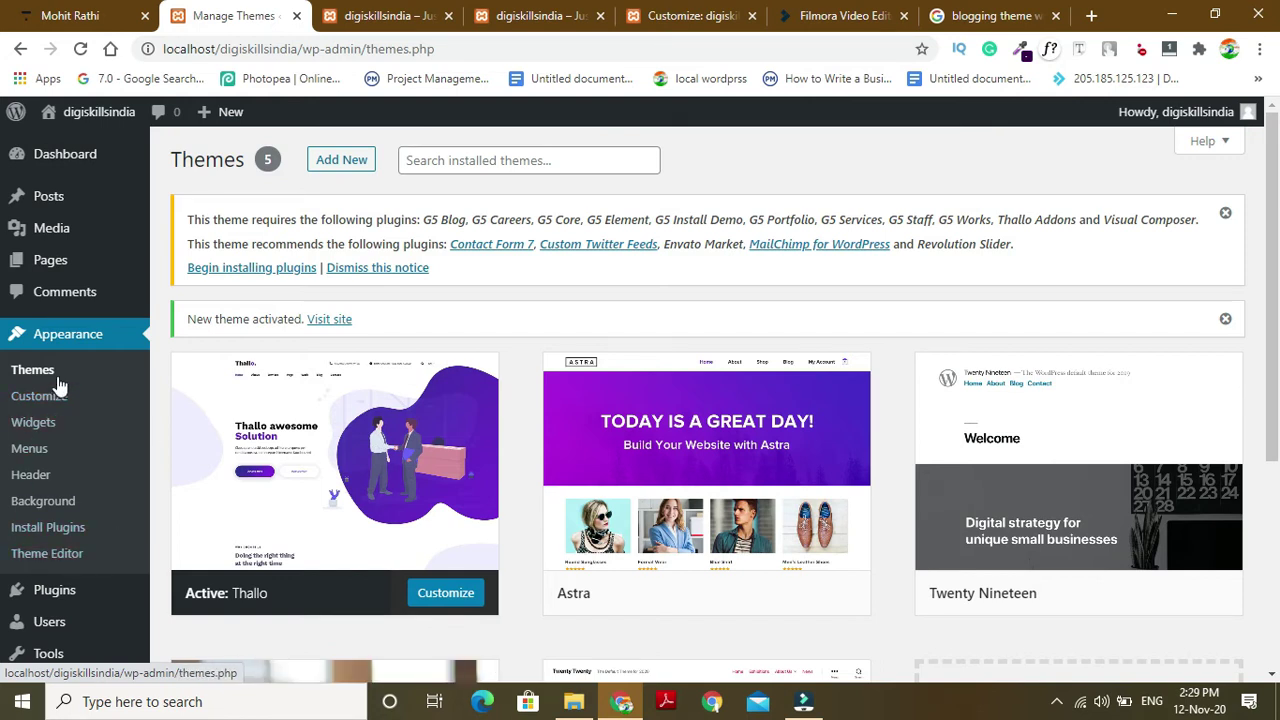
{"action": "left_click", "coordinate": [56, 565]}
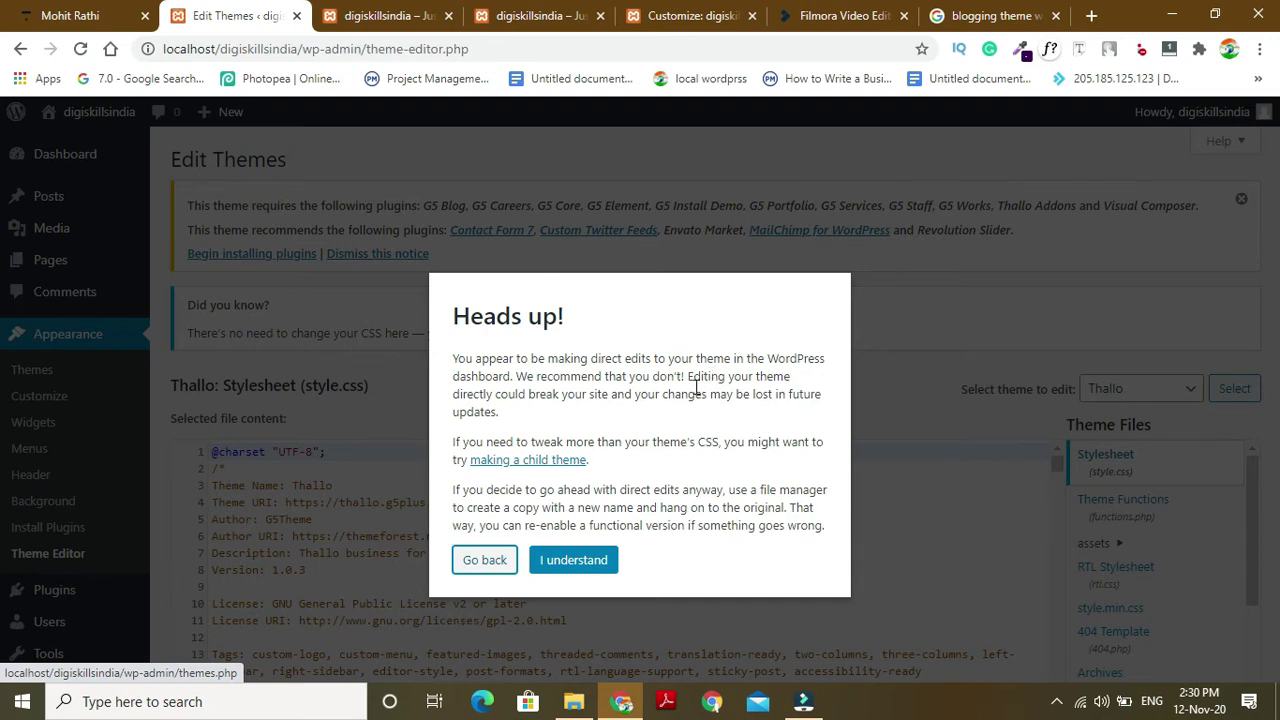
{"action": "left_click", "coordinate": [560, 564]}
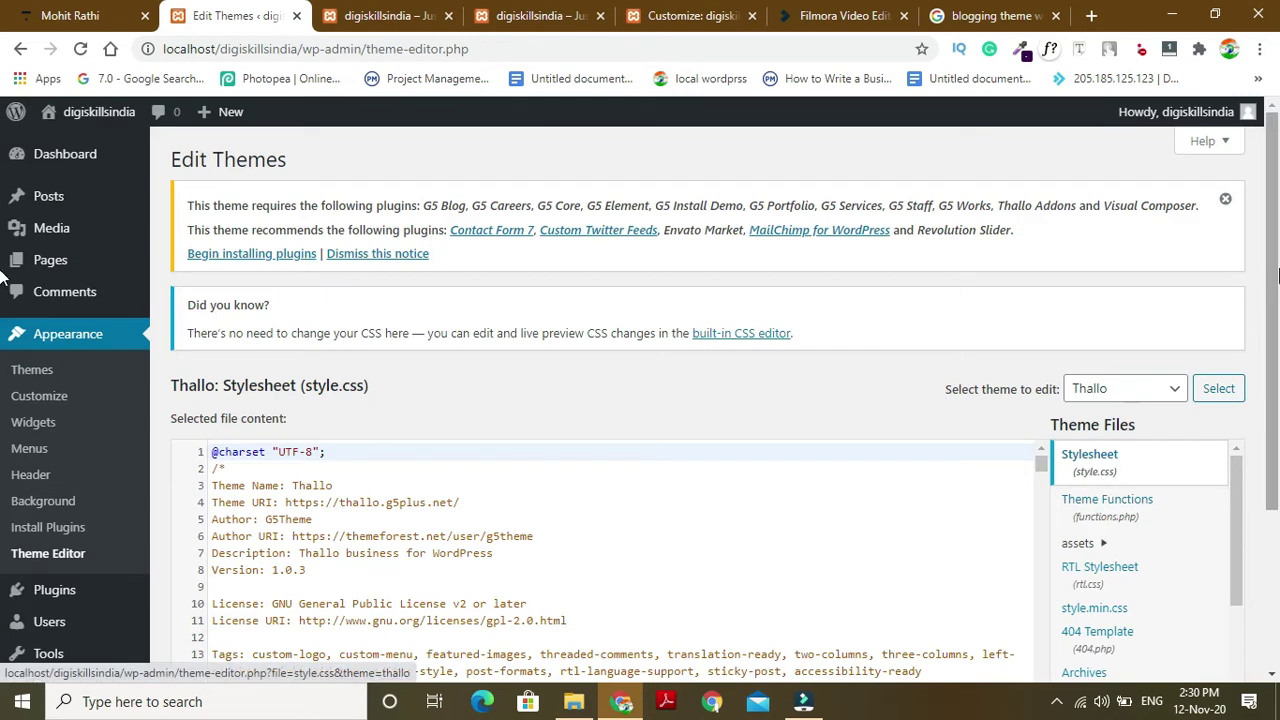
{"action": "scroll", "coordinate": [1027, 340], "scroll_direction": "down", "scroll_amount": 3}
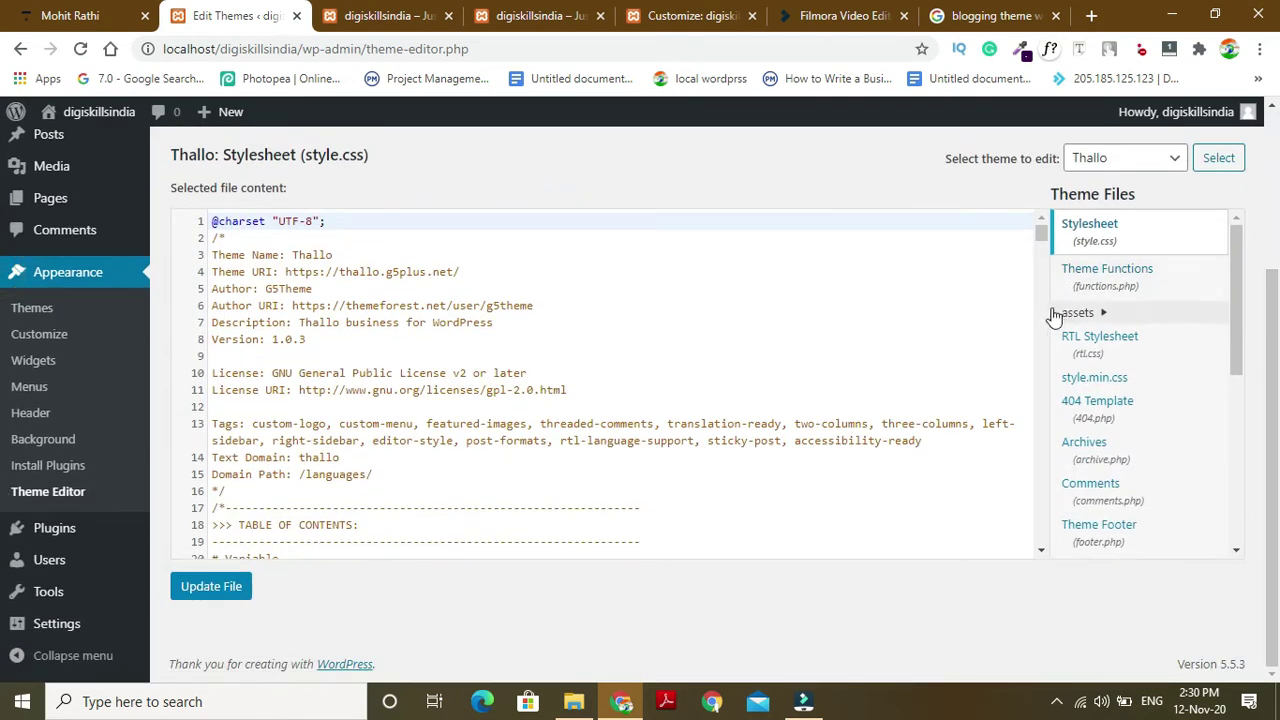
{"action": "left_click_drag", "start_coordinate": [1040, 232], "coordinate": [1003, 555]}
{"action": "left_click_drag", "start_coordinate": [998, 397], "coordinate": [1050, 587]}
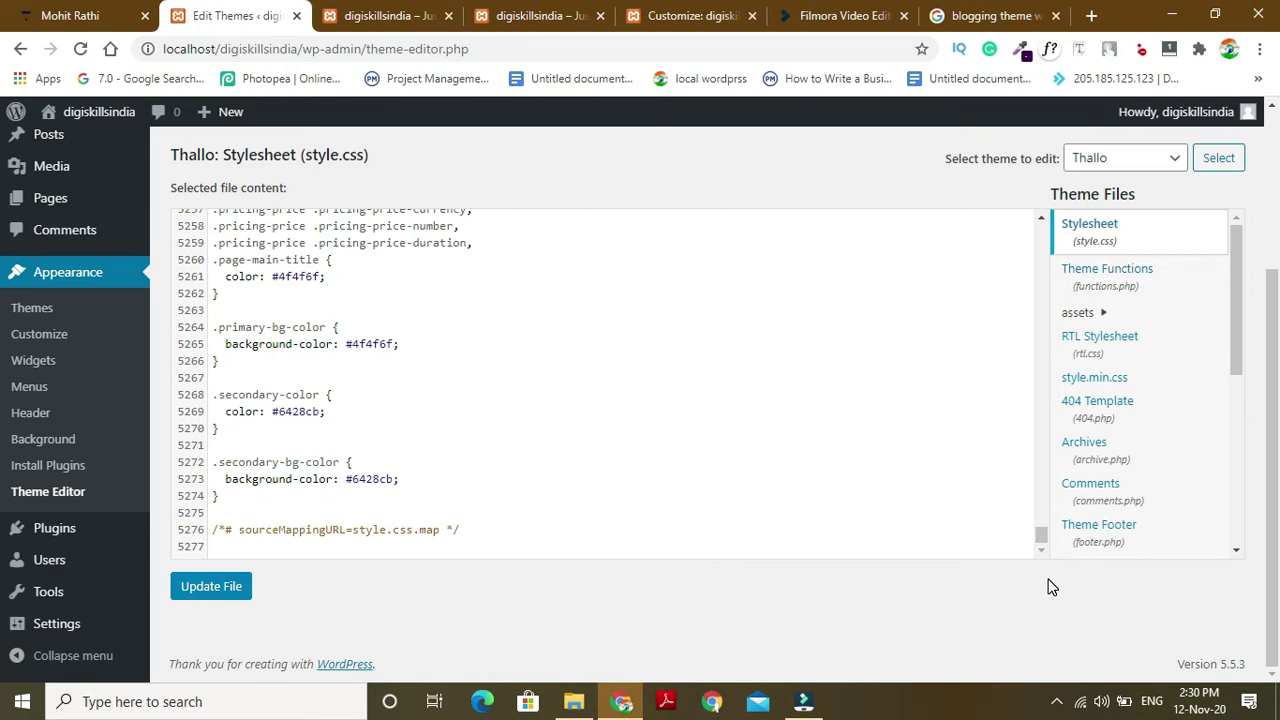
{"action": "mouse_move", "coordinate": [8, 538]}
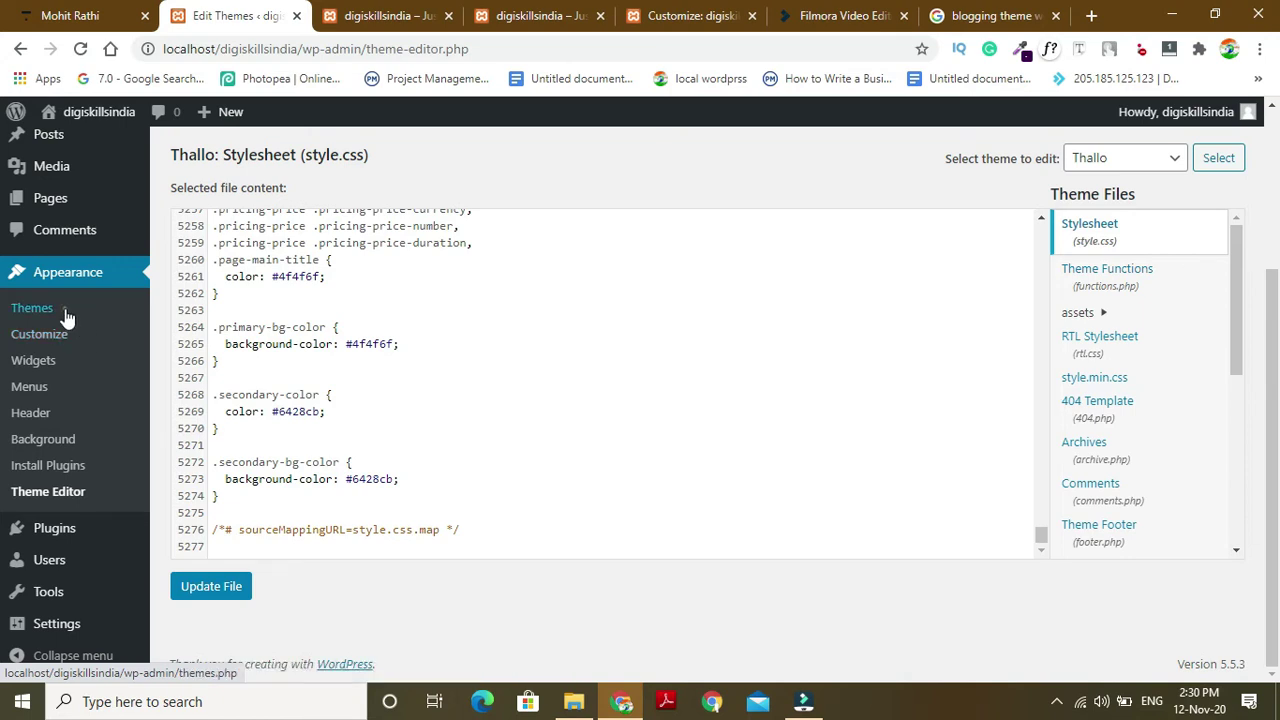
Return to the installed themes and review the Thallo theme's details, closing them when done.
{"action": "left_click", "coordinate": [65, 316]}
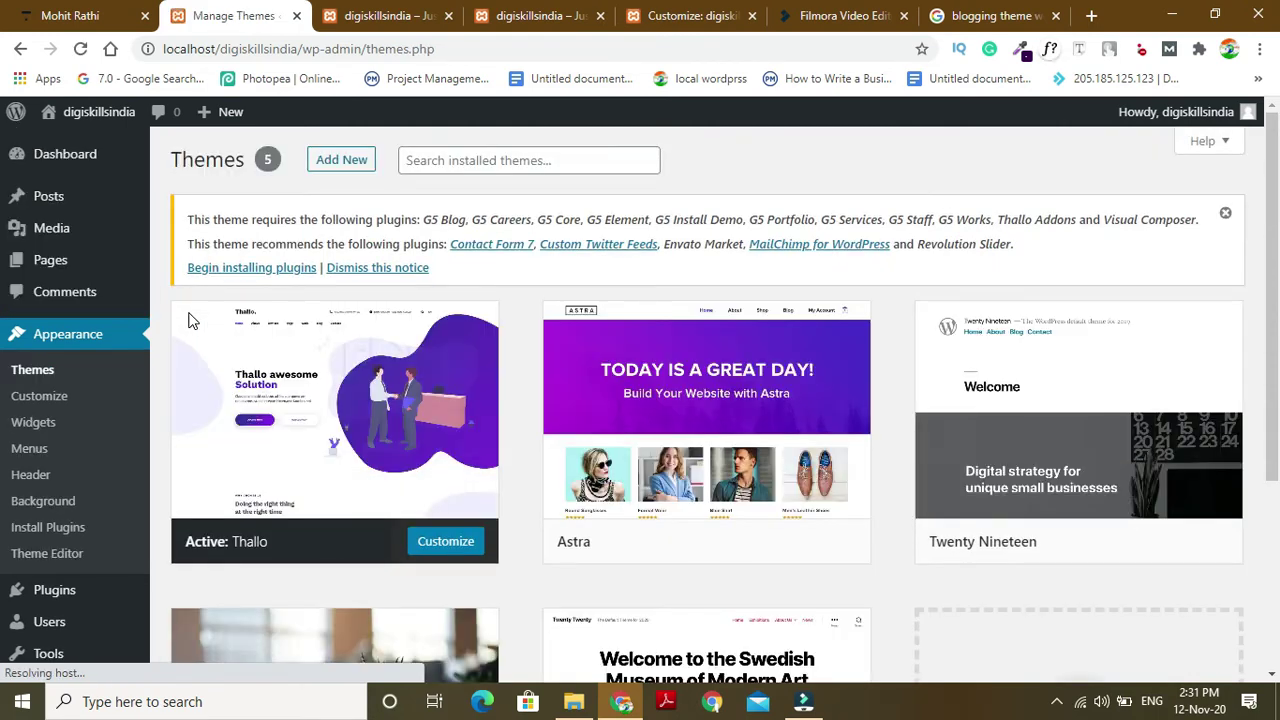
{"action": "mouse_move", "coordinate": [1271, 236]}
{"action": "left_mouse_down"}
{"action": "mouse_move", "coordinate": [1276, 300]}
{"action": "mouse_move", "coordinate": [1262, 240]}
{"action": "left_mouse_up"}
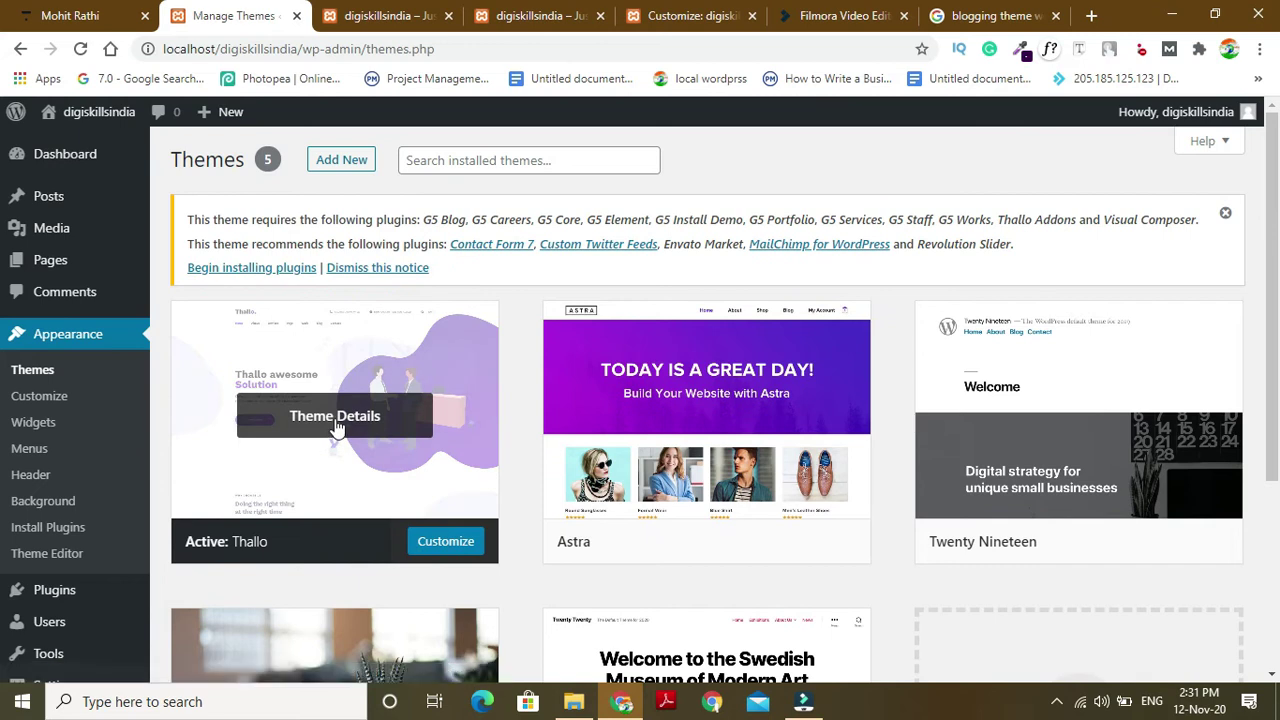
{"action": "left_click", "coordinate": [338, 370]}
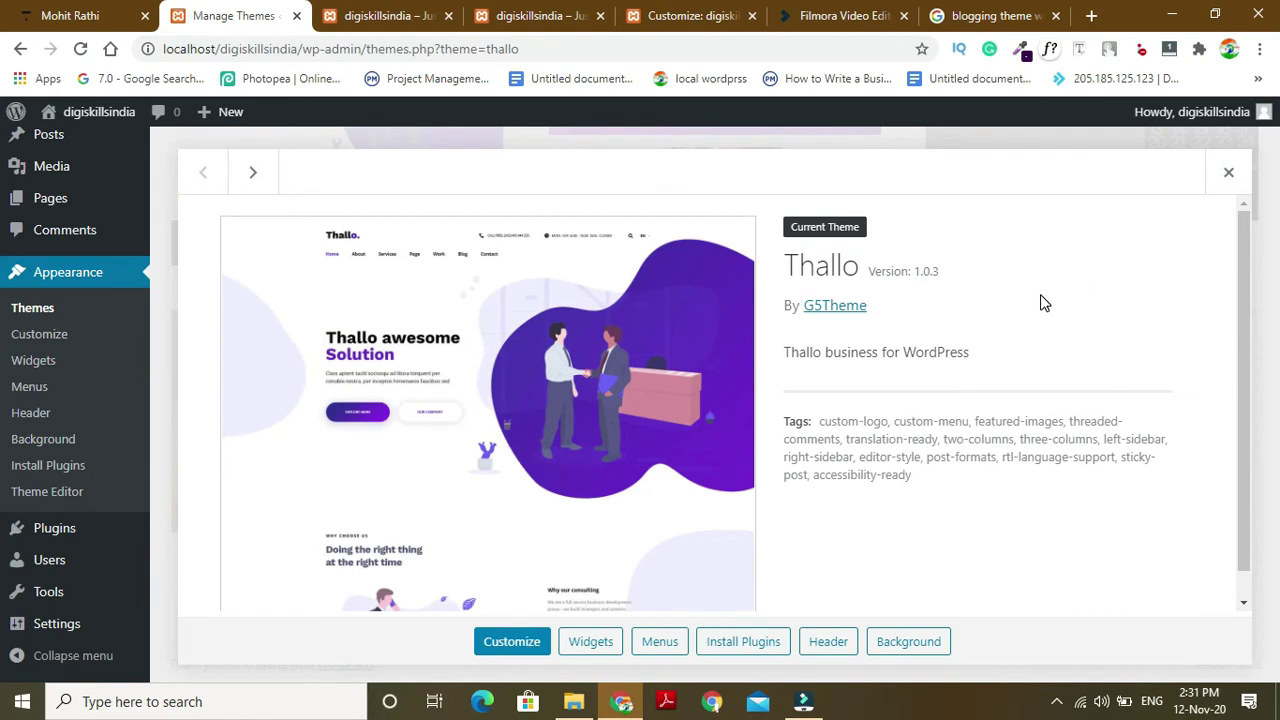
{"action": "scroll", "coordinate": [1248, 276], "scroll_direction": "down", "scroll_amount": 1}
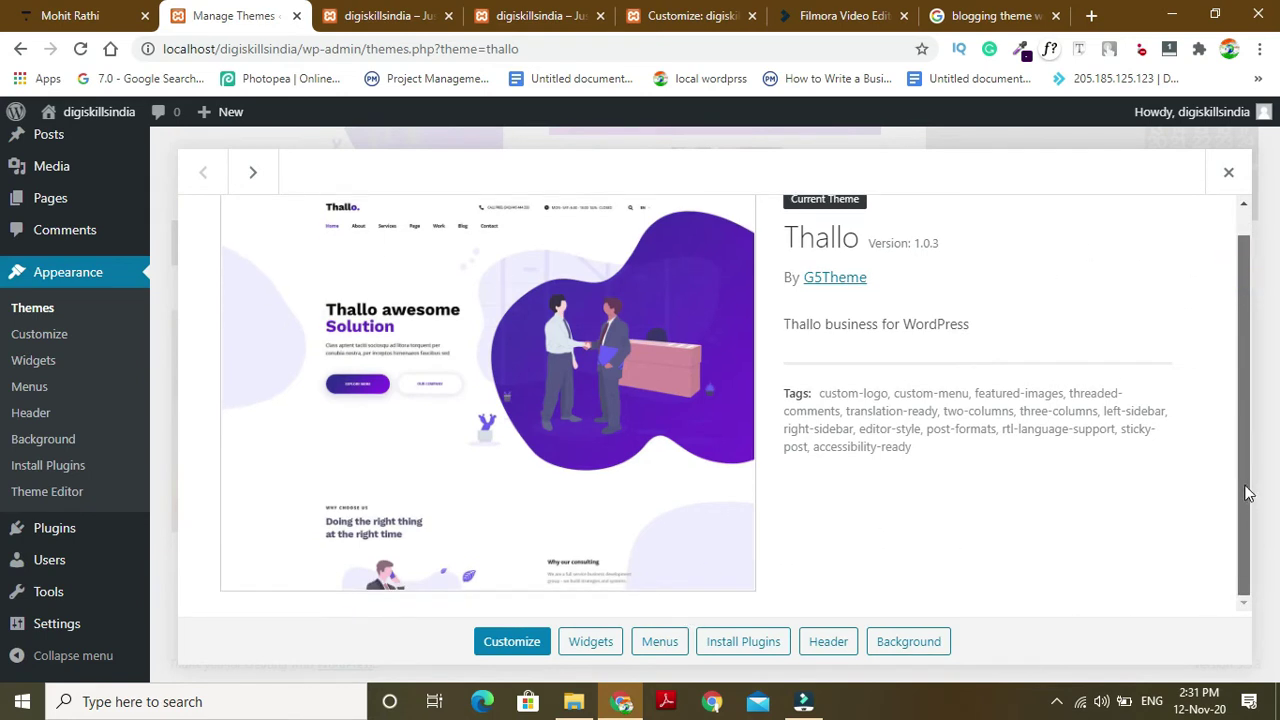
{"action": "left_click", "coordinate": [1229, 172]}
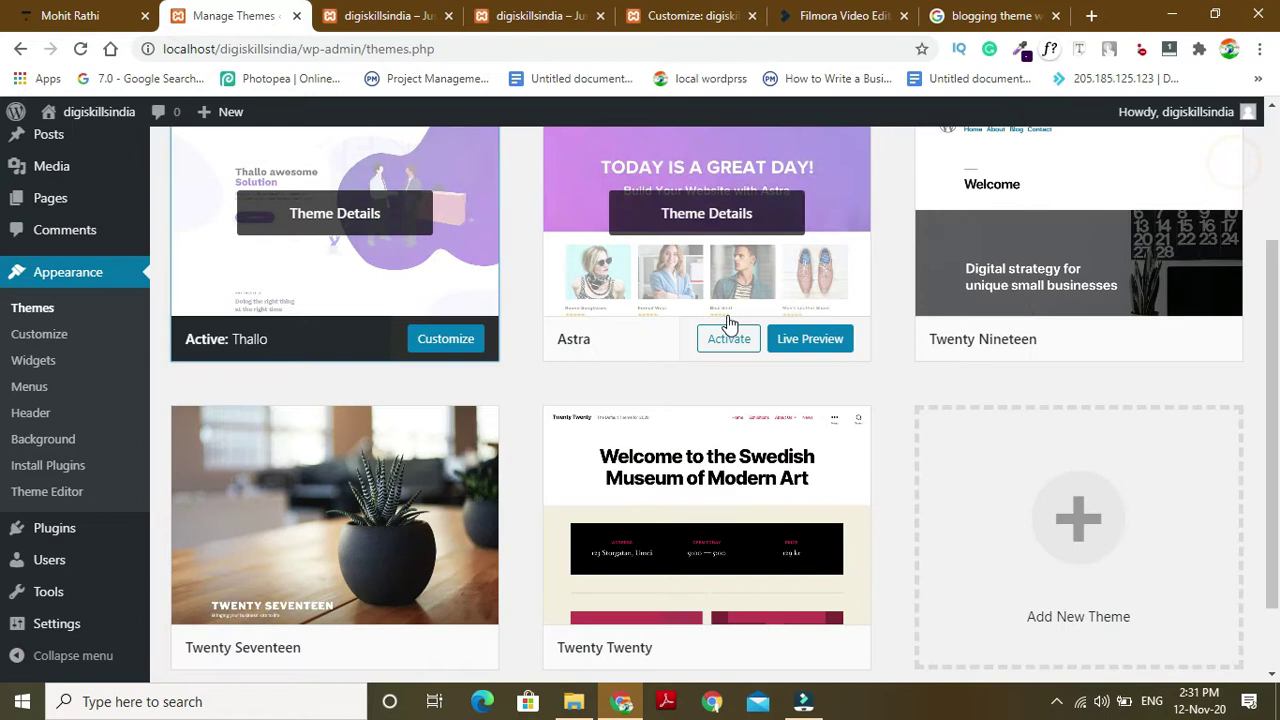
Activate the Astra theme and delete the Thallo theme from the site, confirming the deletion.
{"action": "left_click", "coordinate": [718, 336]}
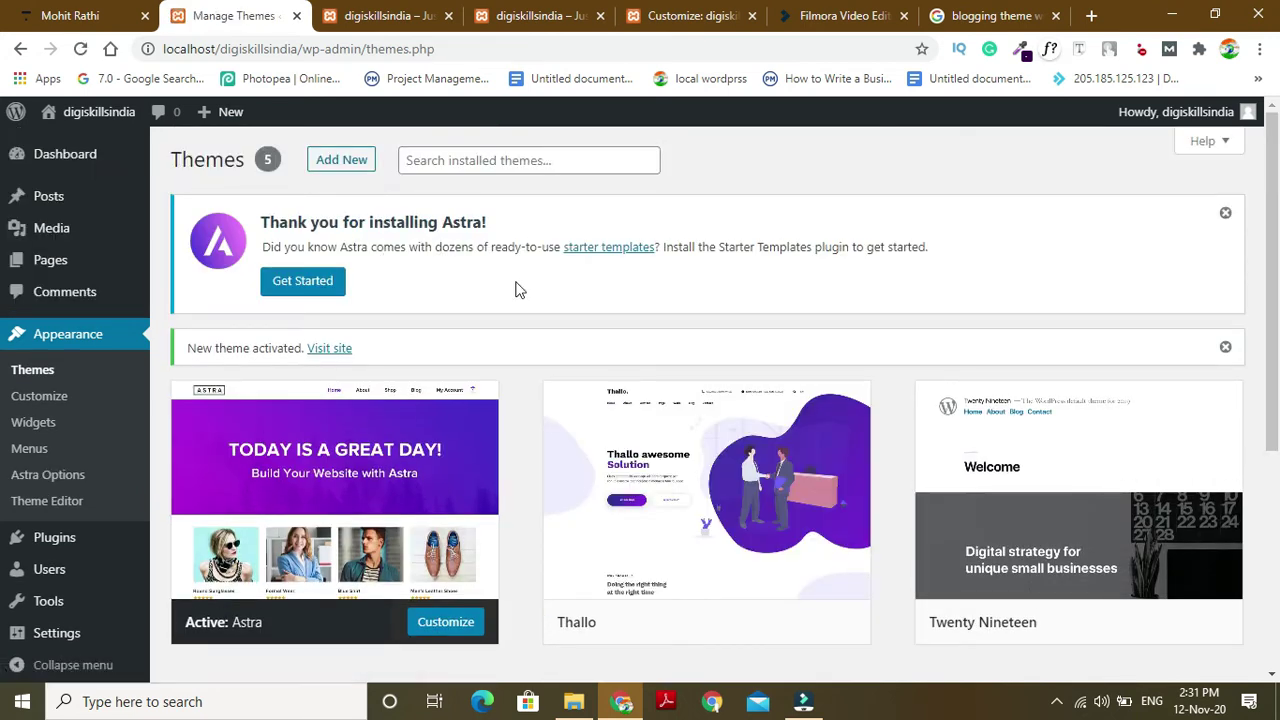
{"action": "scroll", "coordinate": [3, 262], "scroll_direction": "down", "scroll_amount": 4}
{"action": "scroll", "coordinate": [3, 262], "scroll_direction": "up", "scroll_amount": 3}
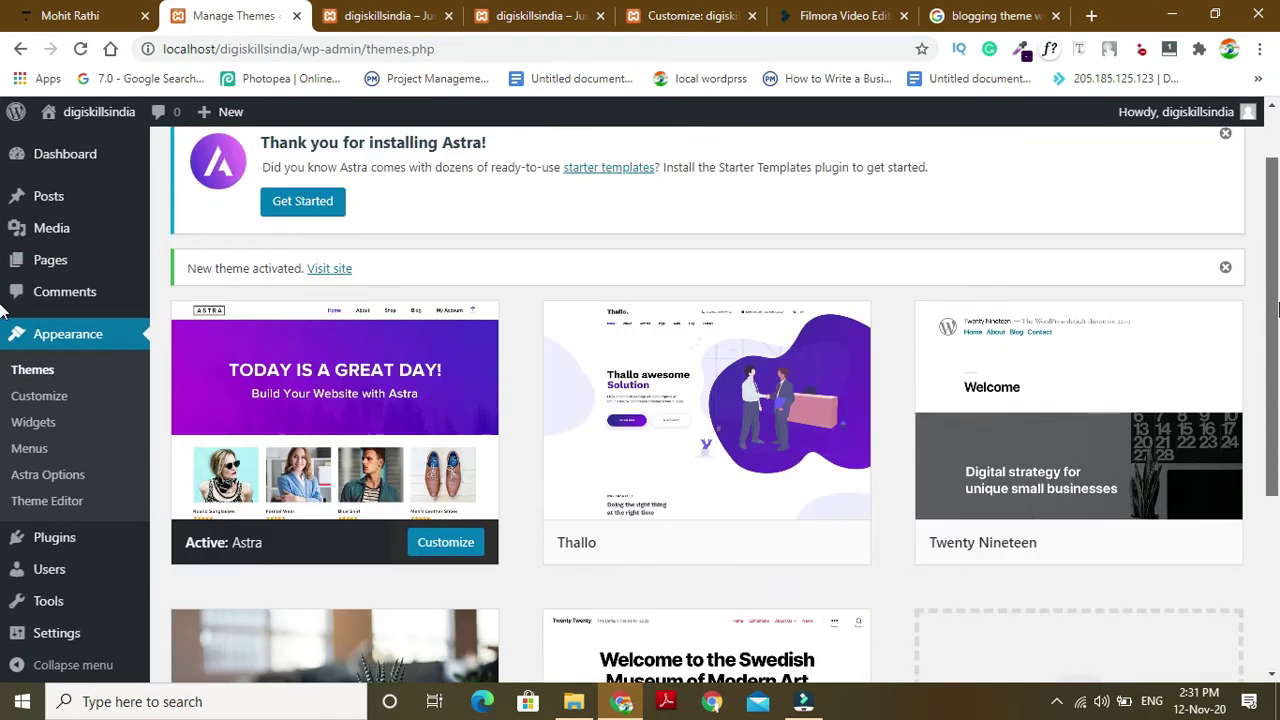
{"action": "left_click", "coordinate": [665, 463]}
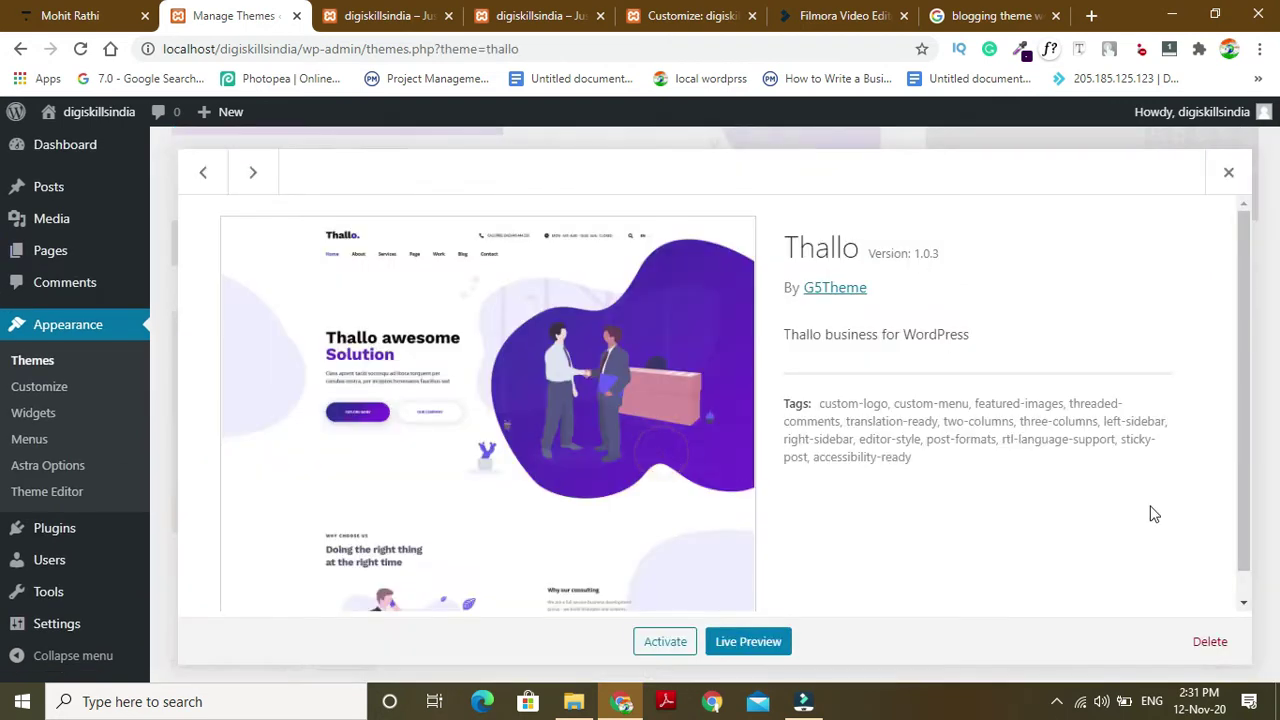
{"action": "left_click", "coordinate": [1210, 642]}
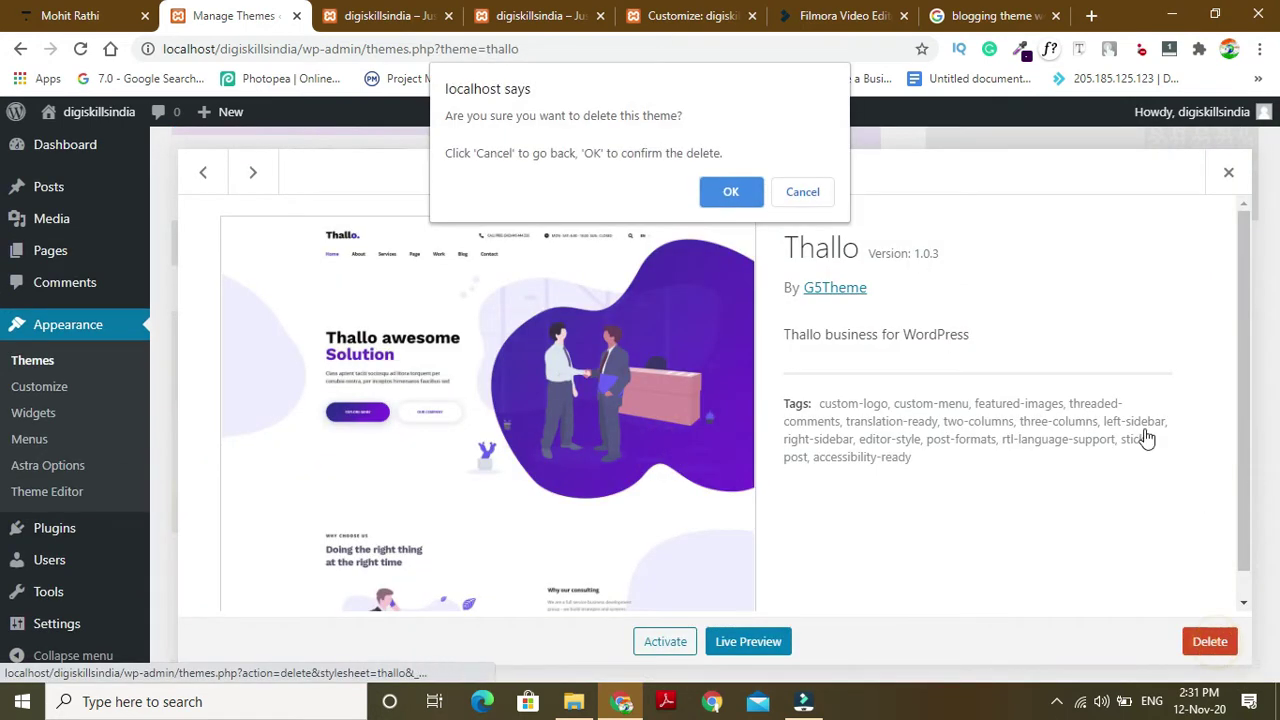
{"action": "left_click", "coordinate": [713, 196]}
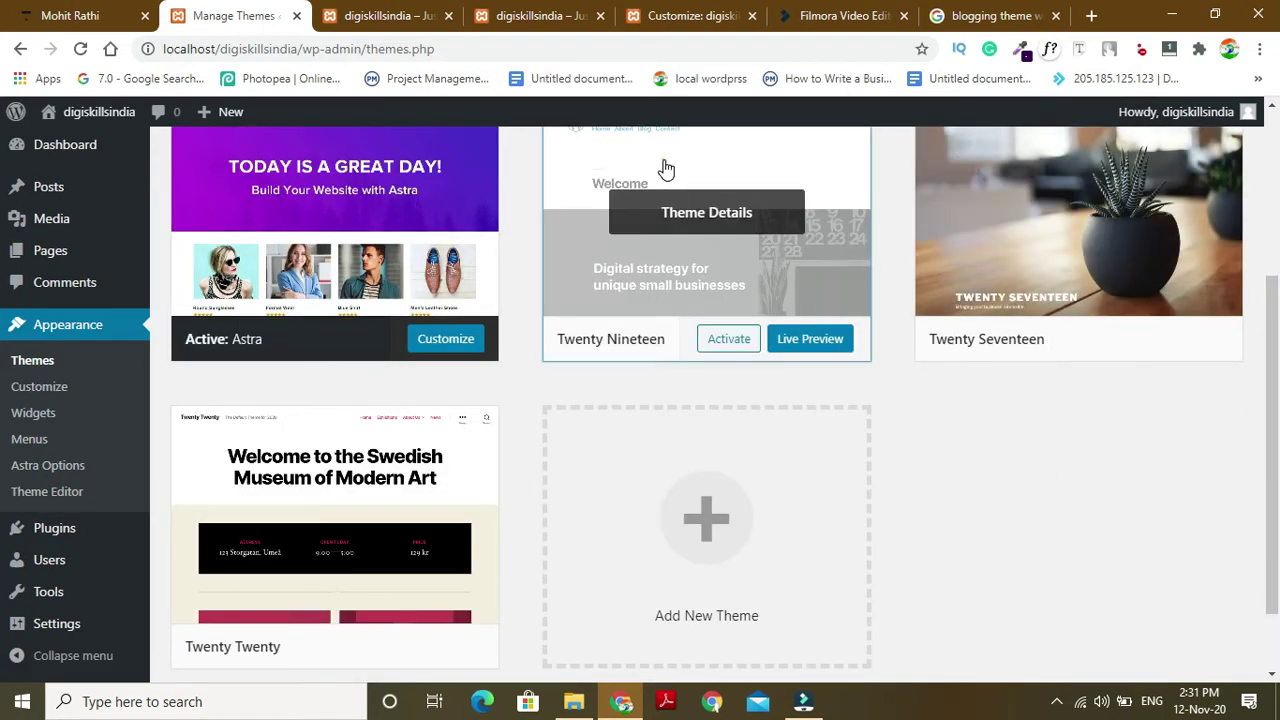
Delete the Twenty Nineteen and Twenty Seventeen themes from their details views, confirming each deletion.
{"action": "left_click", "coordinate": [663, 168]}
{"action": "left_click", "coordinate": [1210, 642]}
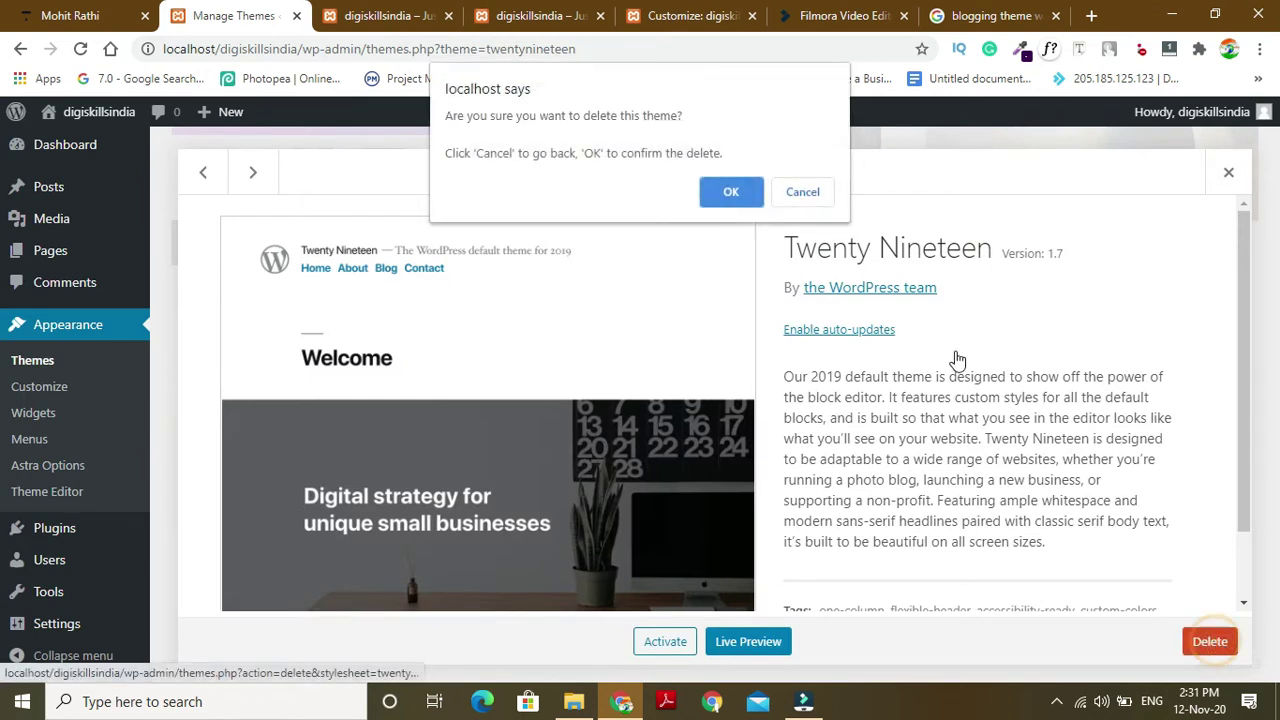
{"action": "left_click", "coordinate": [727, 193]}
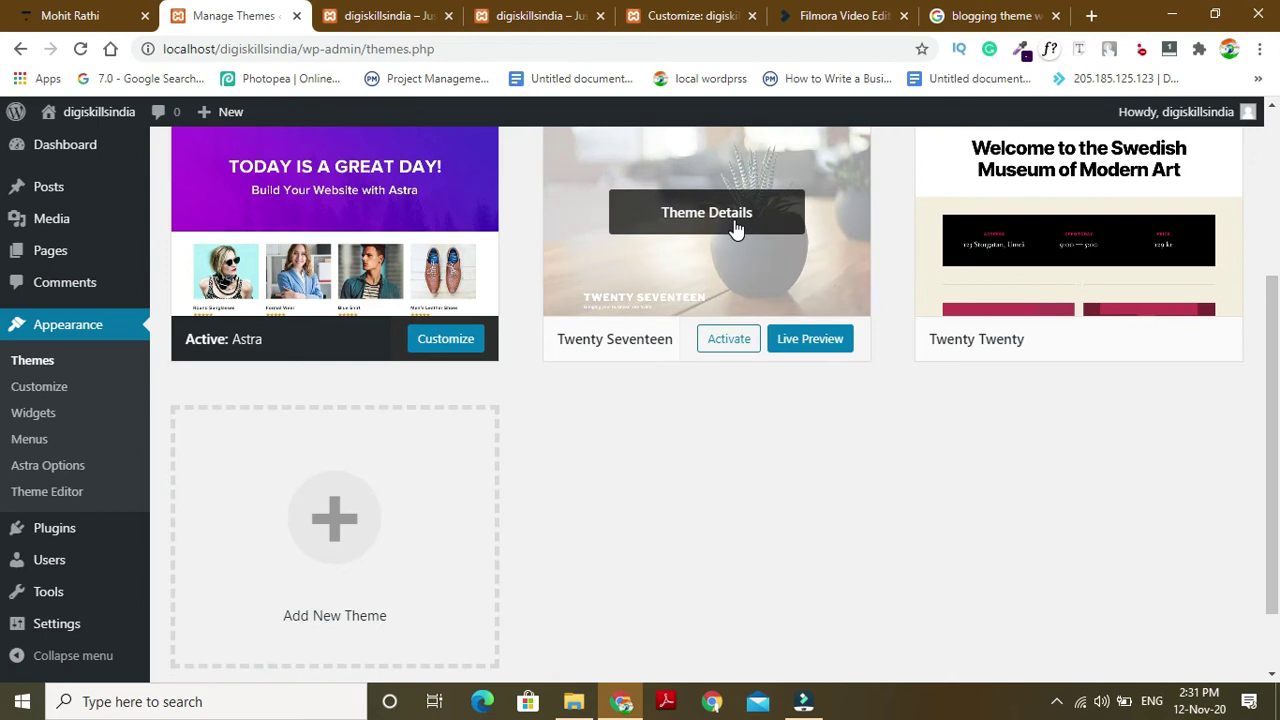
{"action": "left_click", "coordinate": [750, 166]}
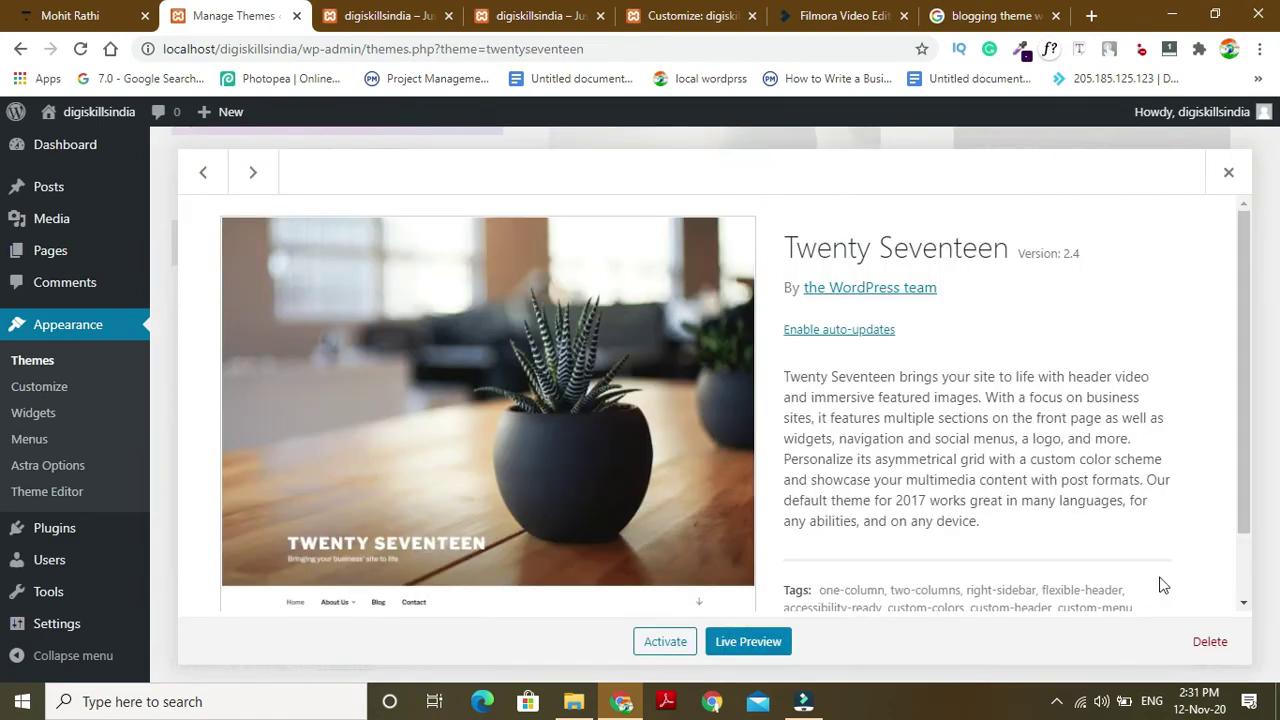
{"action": "left_click", "coordinate": [1210, 641]}
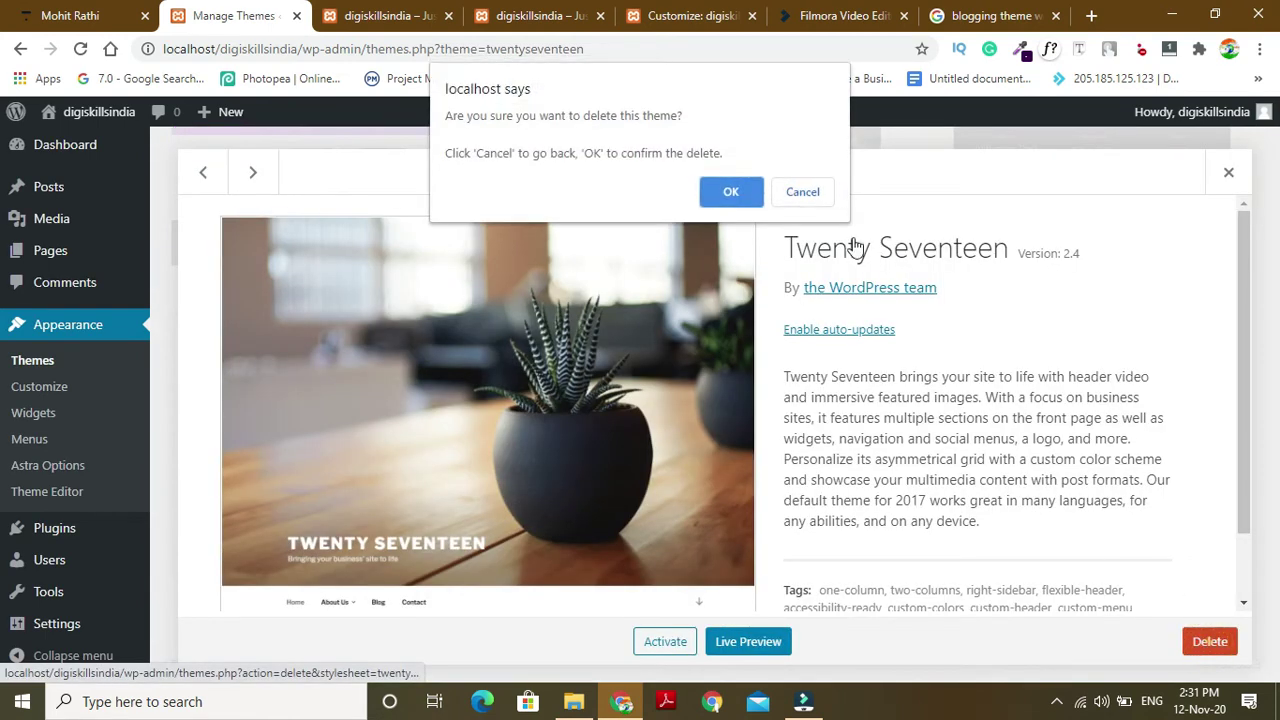
{"action": "left_click", "coordinate": [744, 200]}
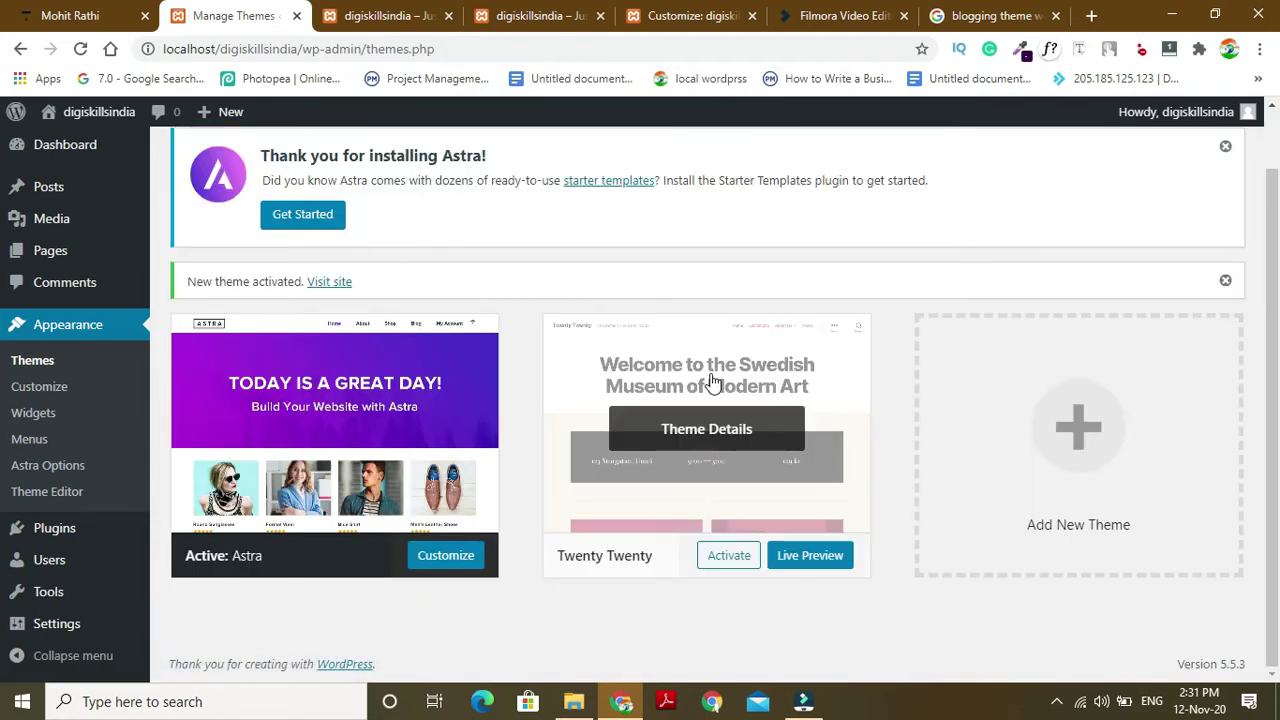
Delete the Twenty Twenty theme so that Astra is the only installed theme.
{"action": "left_click", "coordinate": [710, 376]}
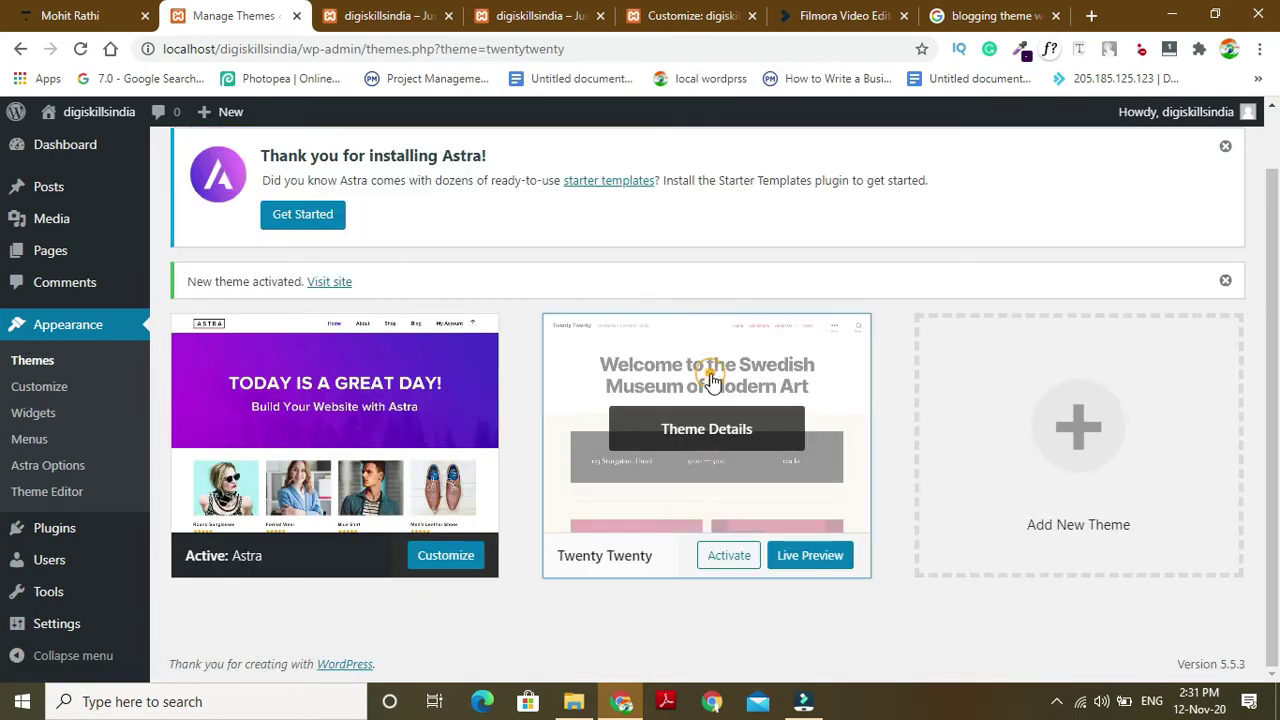
{"action": "left_click", "coordinate": [1210, 644]}
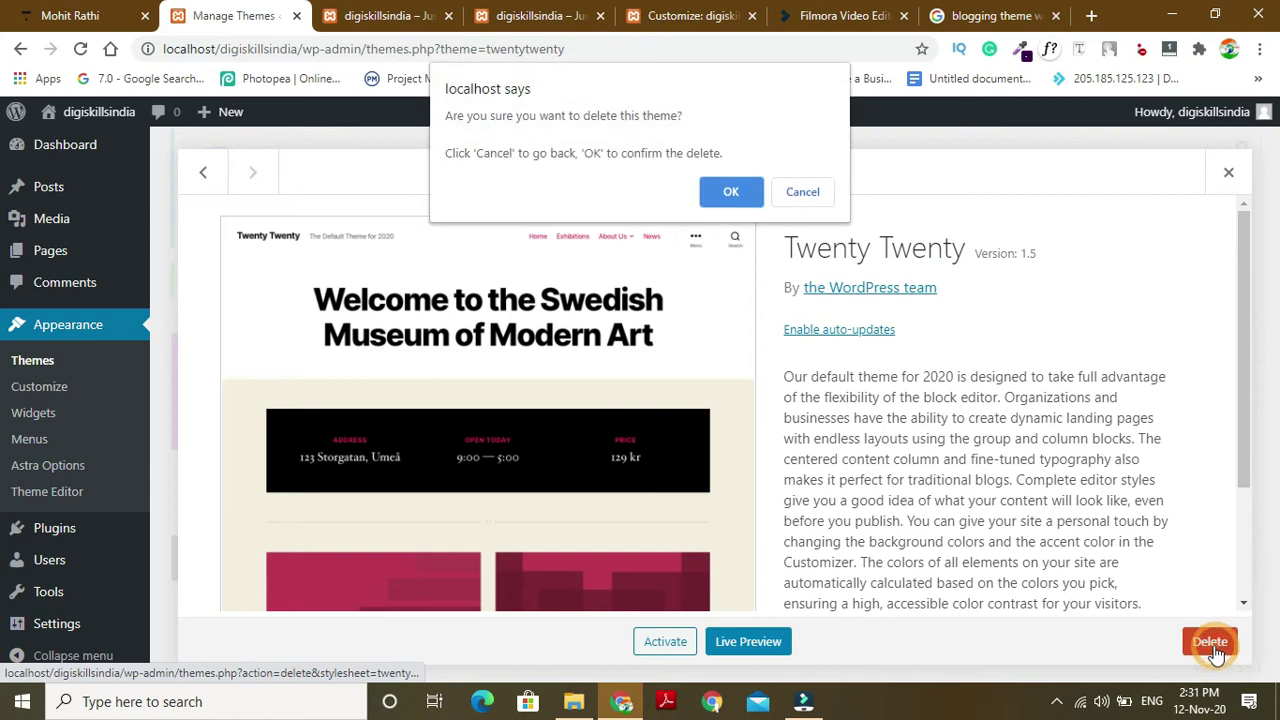
{"action": "left_click", "coordinate": [733, 191]}
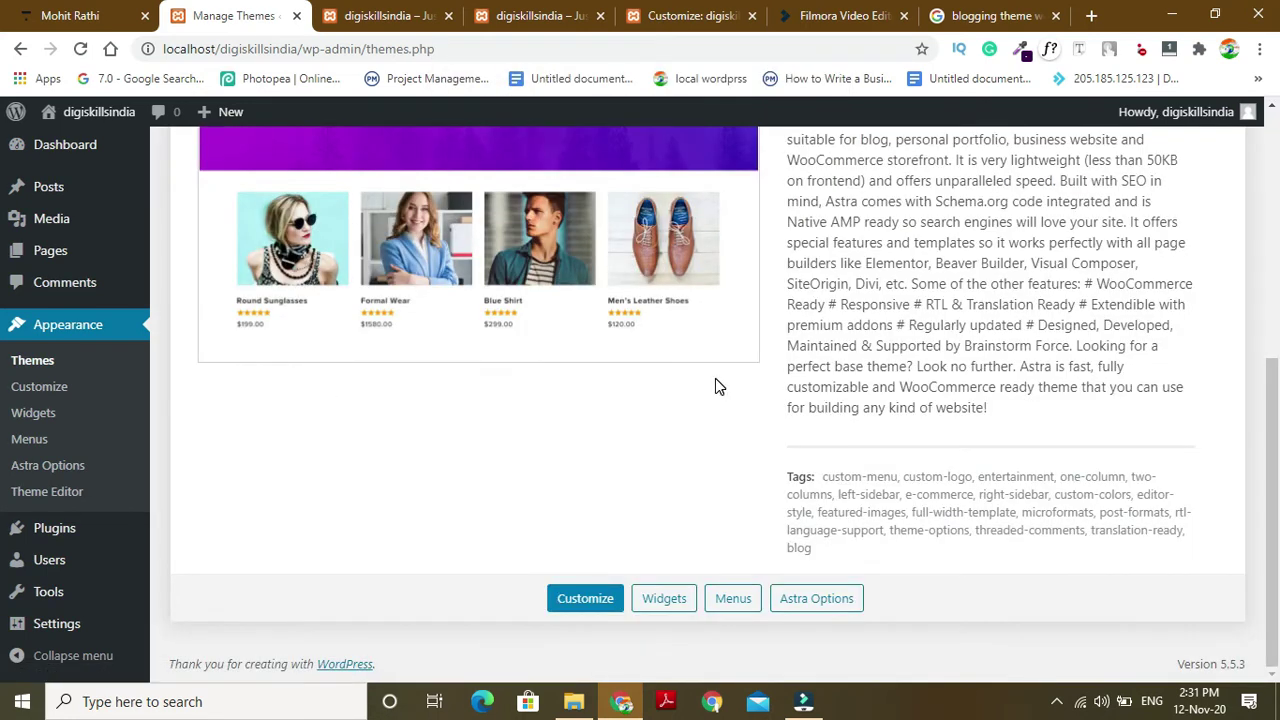
{"action": "scroll", "coordinate": [1245, 453], "scroll_direction": "up", "scroll_amount": 5}
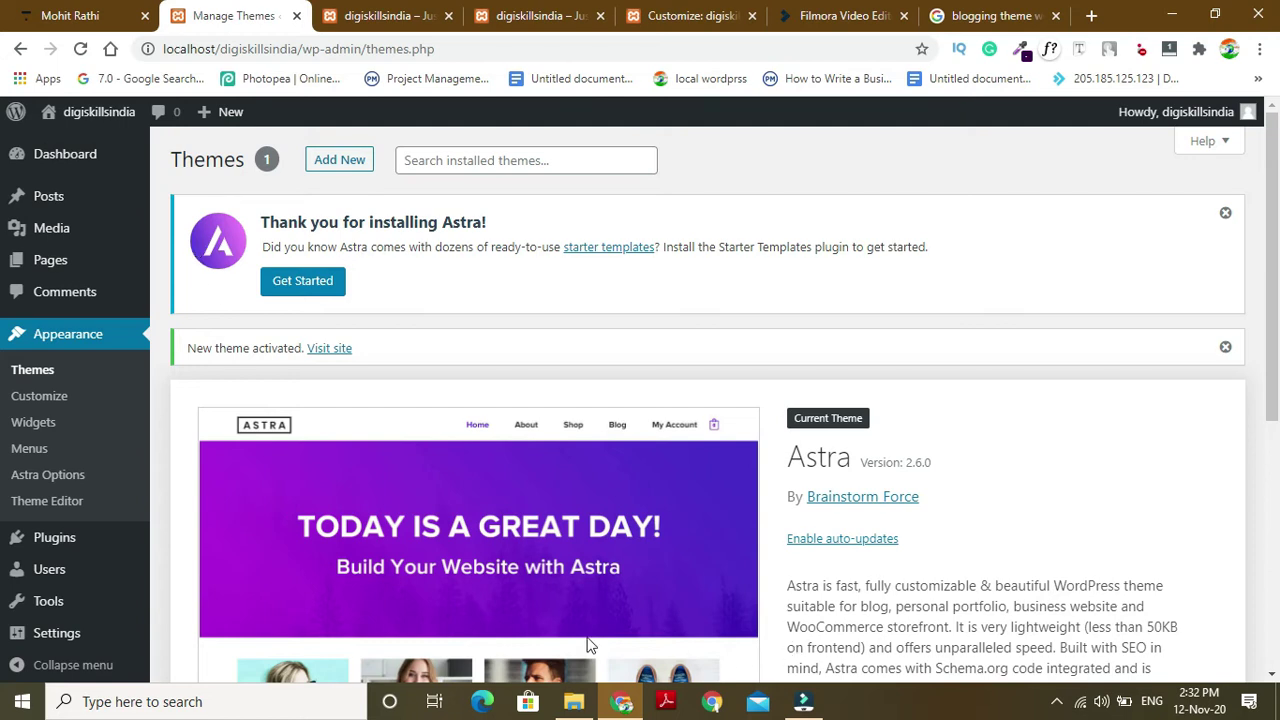
Switch to File Explorer, look at the contents of drives C: and D:, and return to the theam folder.
{"action": "left_click", "coordinate": [573, 701]}
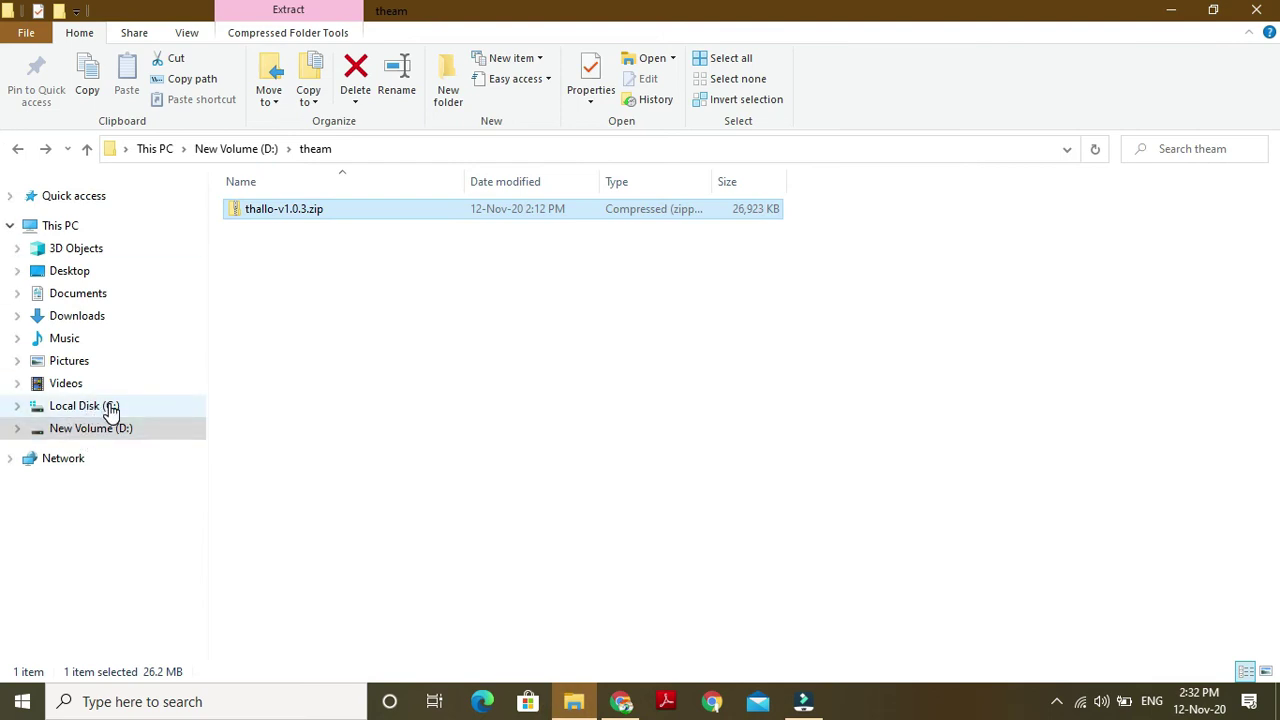
{"action": "left_click", "coordinate": [112, 408]}
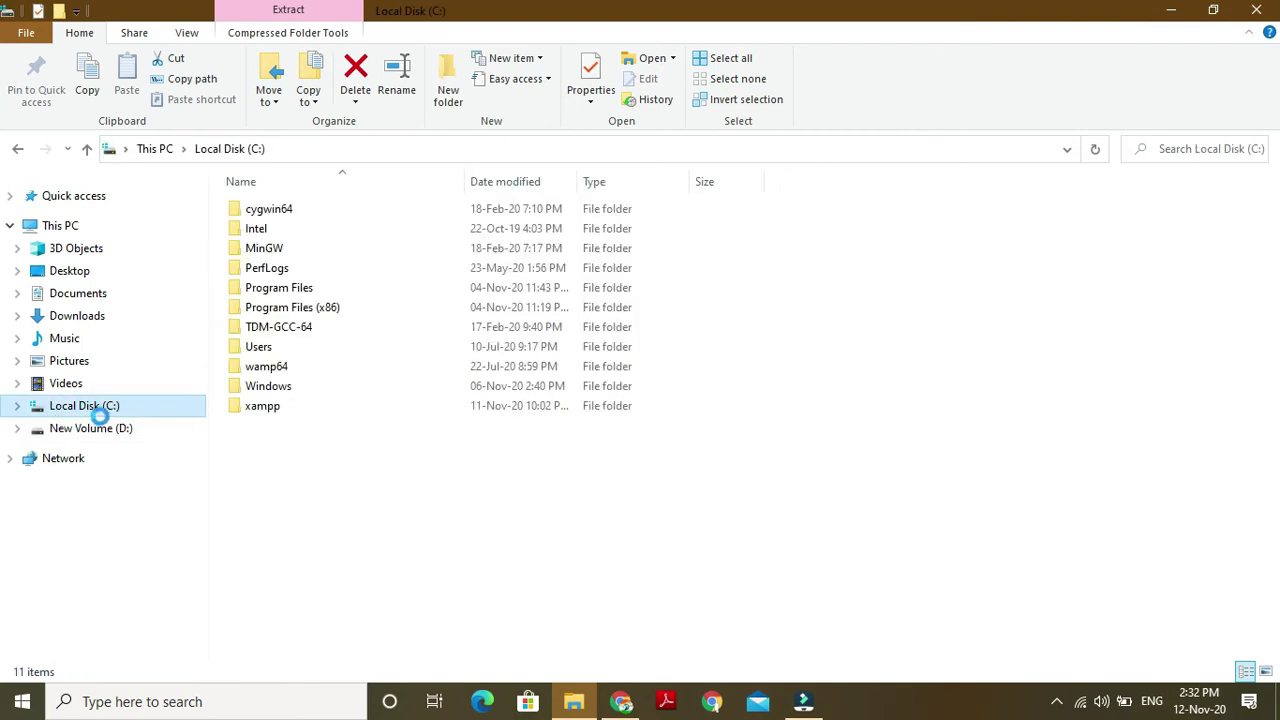
{"action": "left_click", "coordinate": [104, 432]}
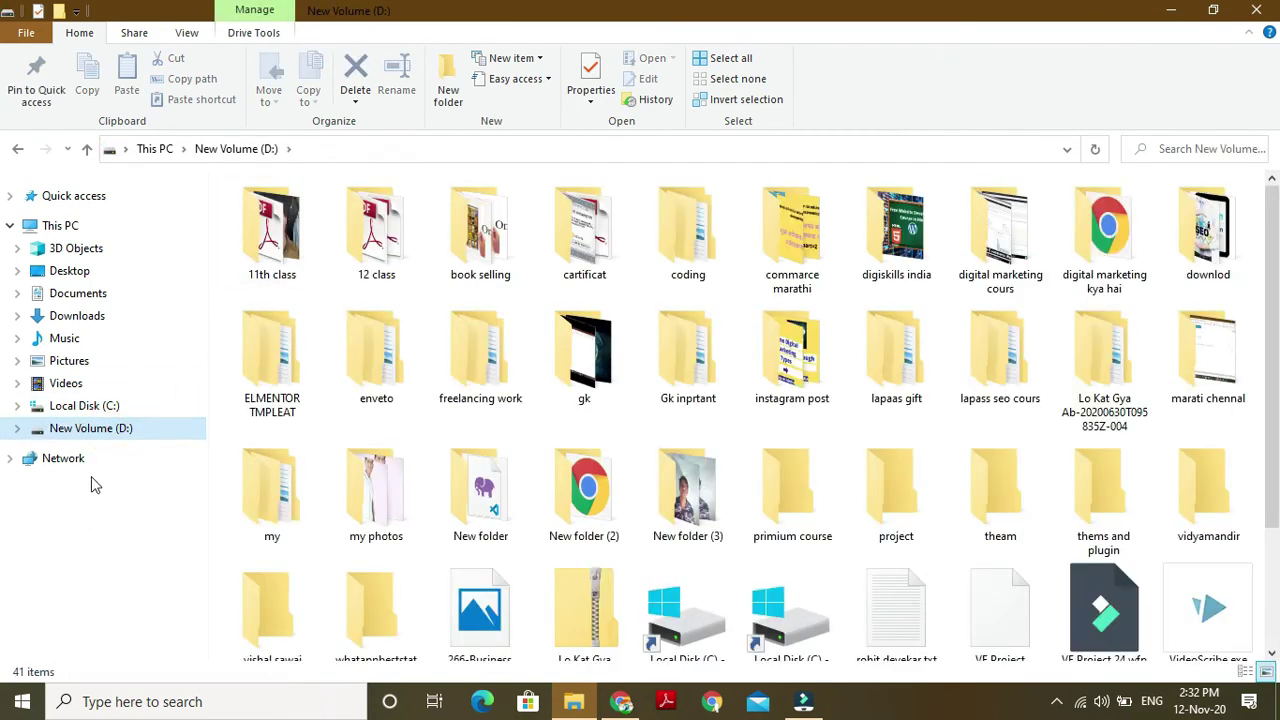
{"action": "left_click", "coordinate": [17, 148]}
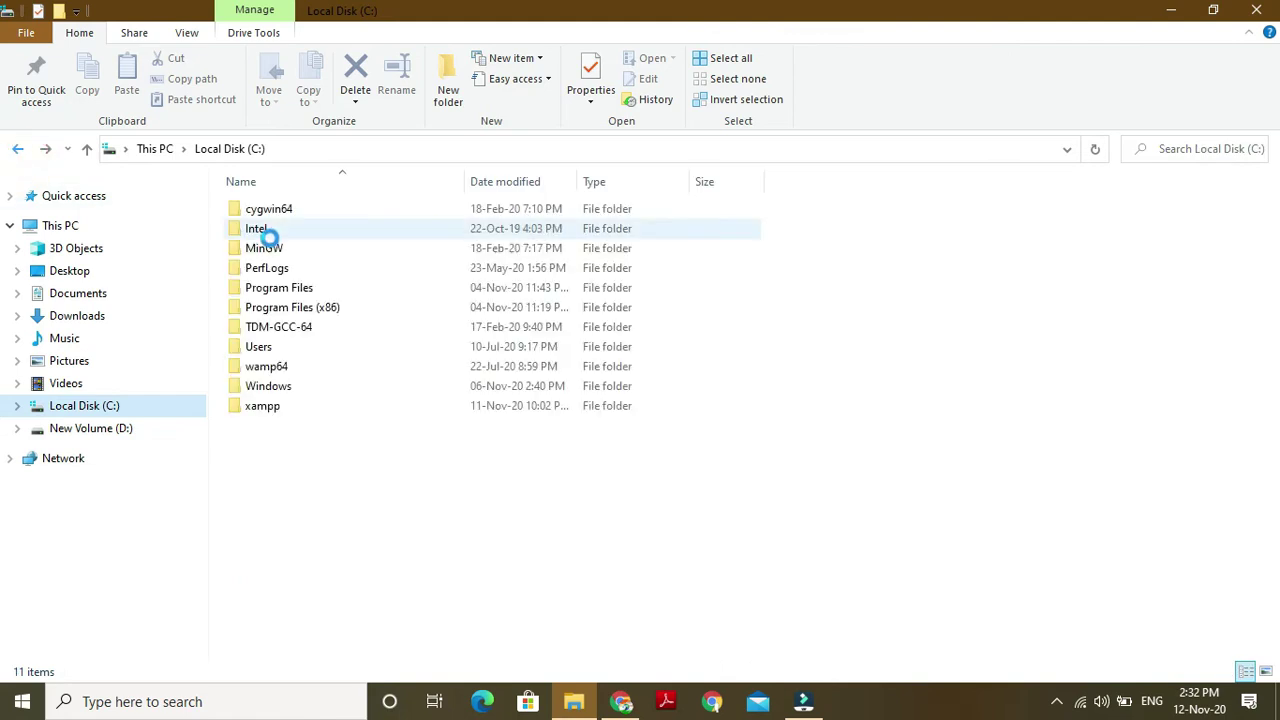
{"action": "left_click", "coordinate": [17, 148]}
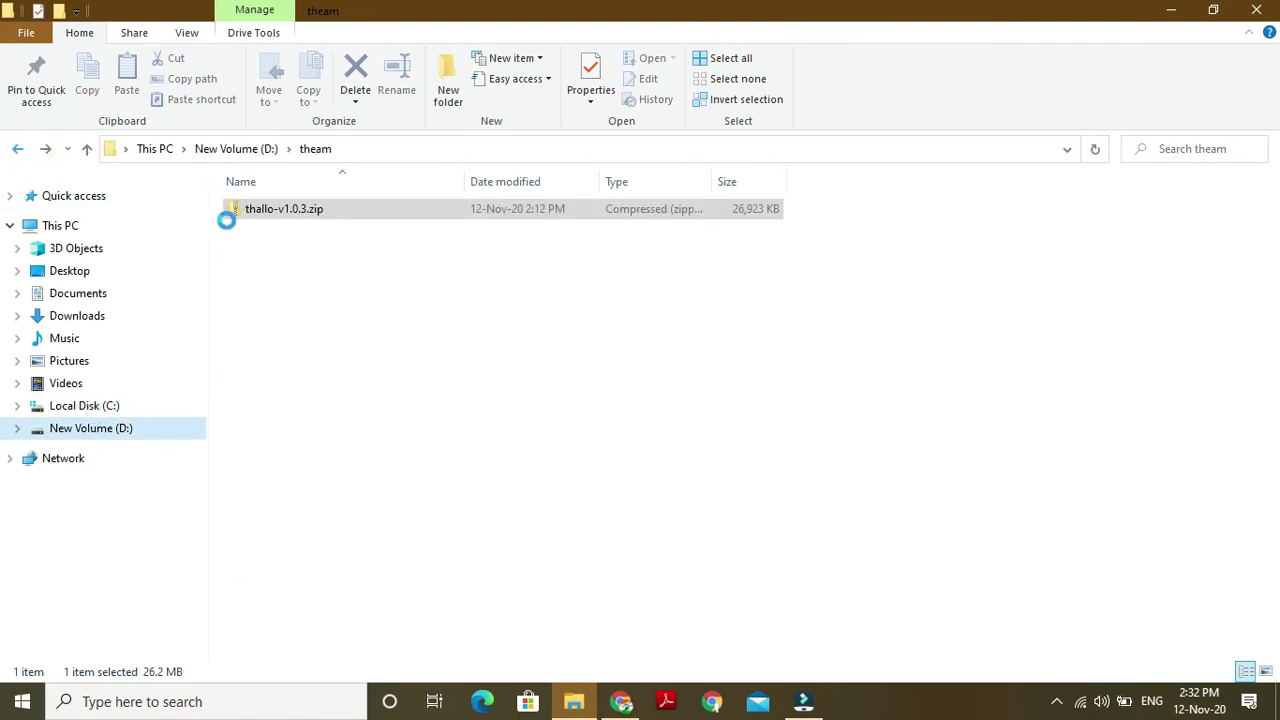
Copy the thallo-v1.0.3.zip file from the theam folder on drive D:.
{"action": "left_click", "coordinate": [380, 214]}
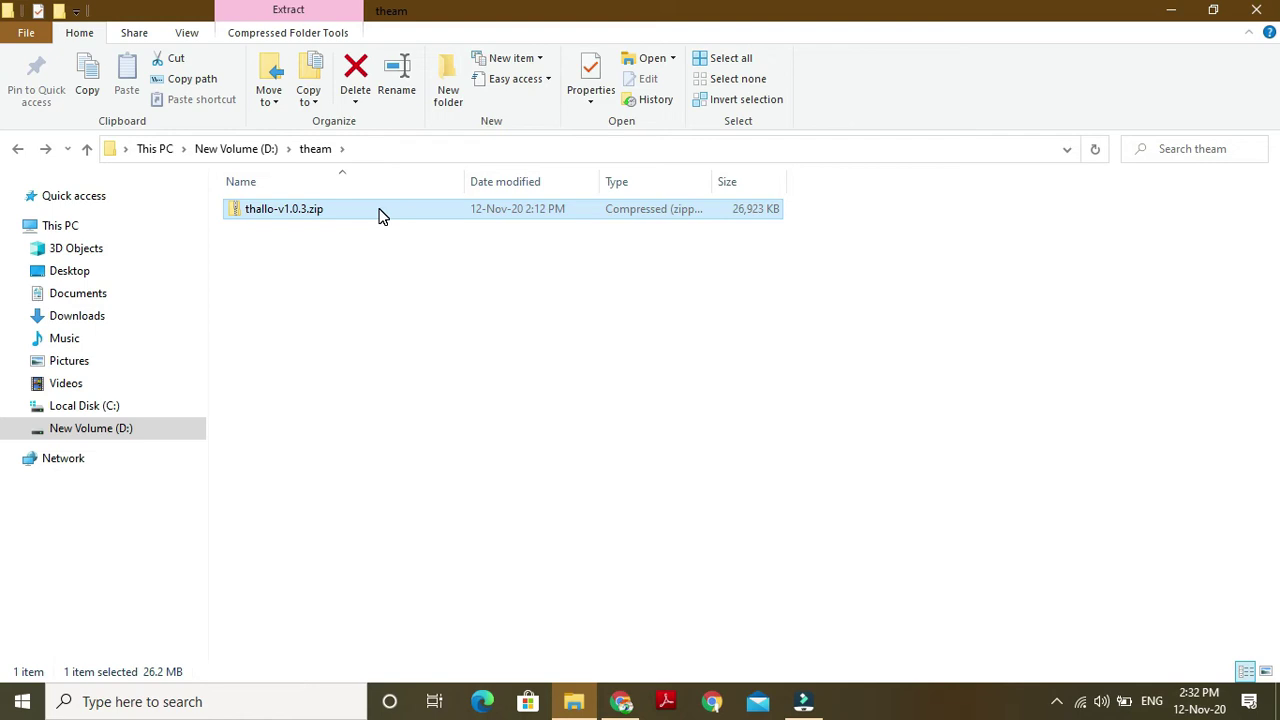
{"action": "left_click", "coordinate": [380, 214]}
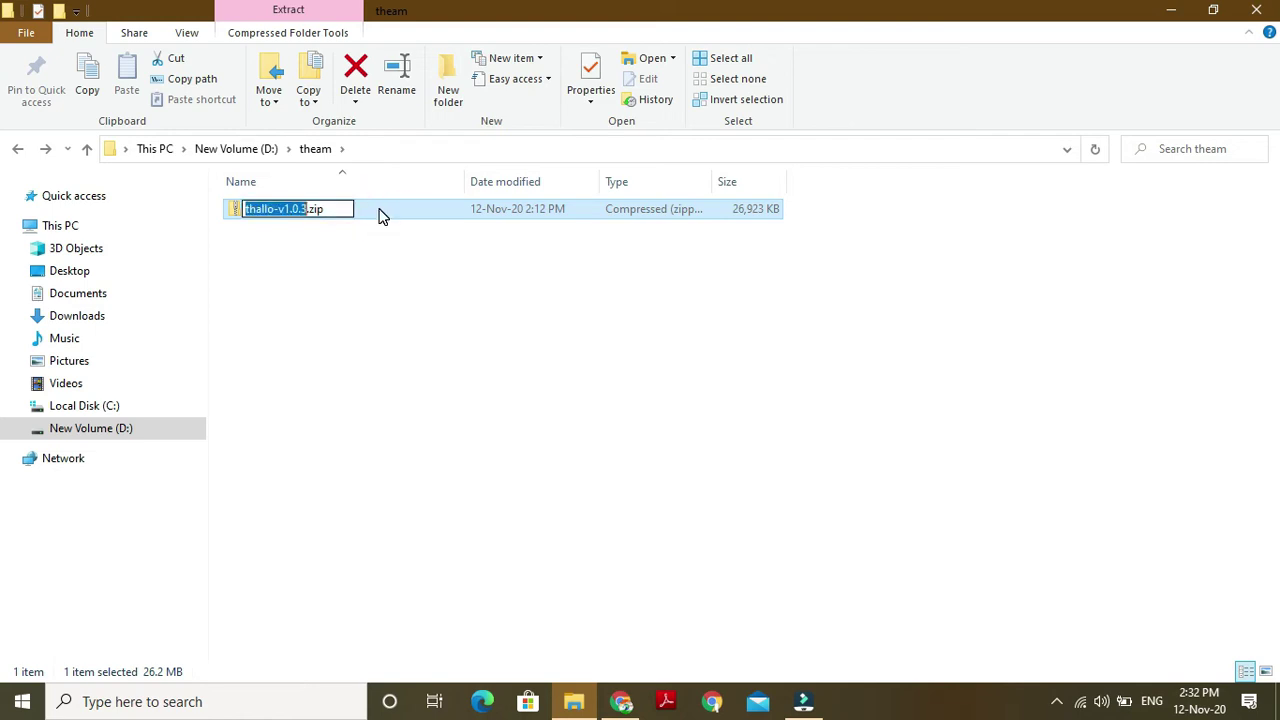
{"action": "left_click", "coordinate": [416, 207]}
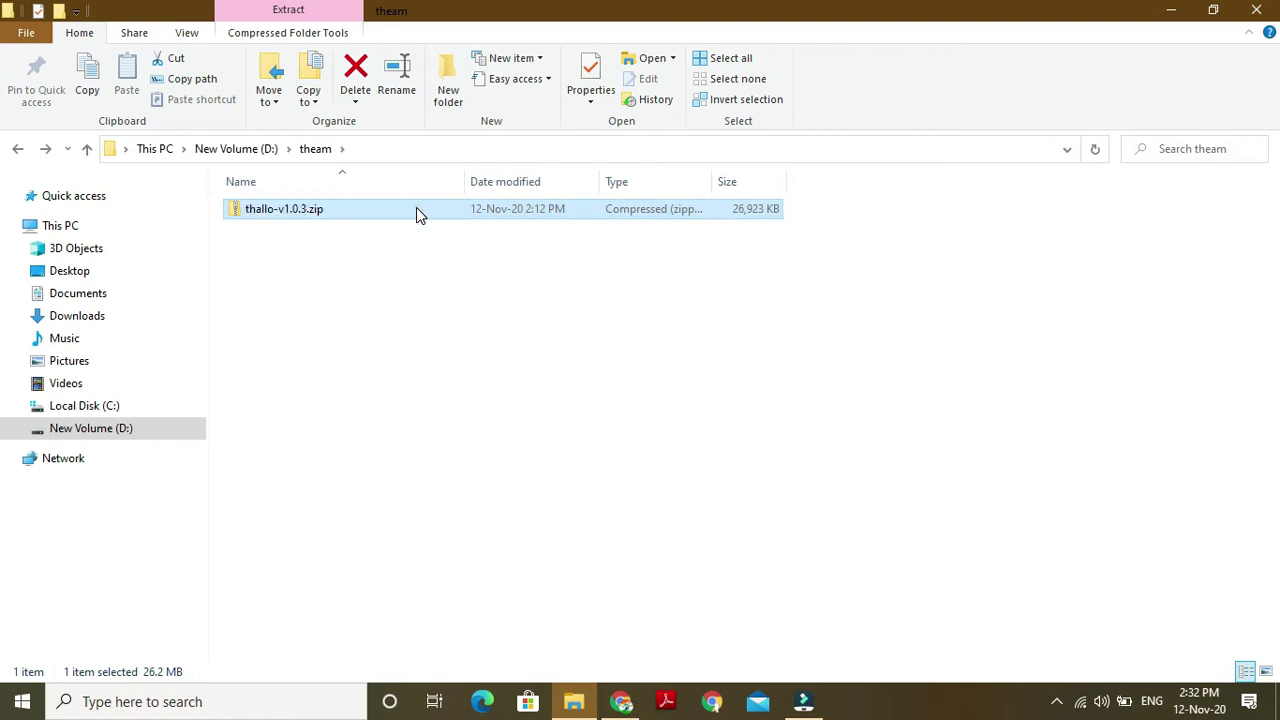
{"action": "left_click", "coordinate": [416, 208], "text": "ctrl"}
{"action": "right_click", "coordinate": [416, 208]}
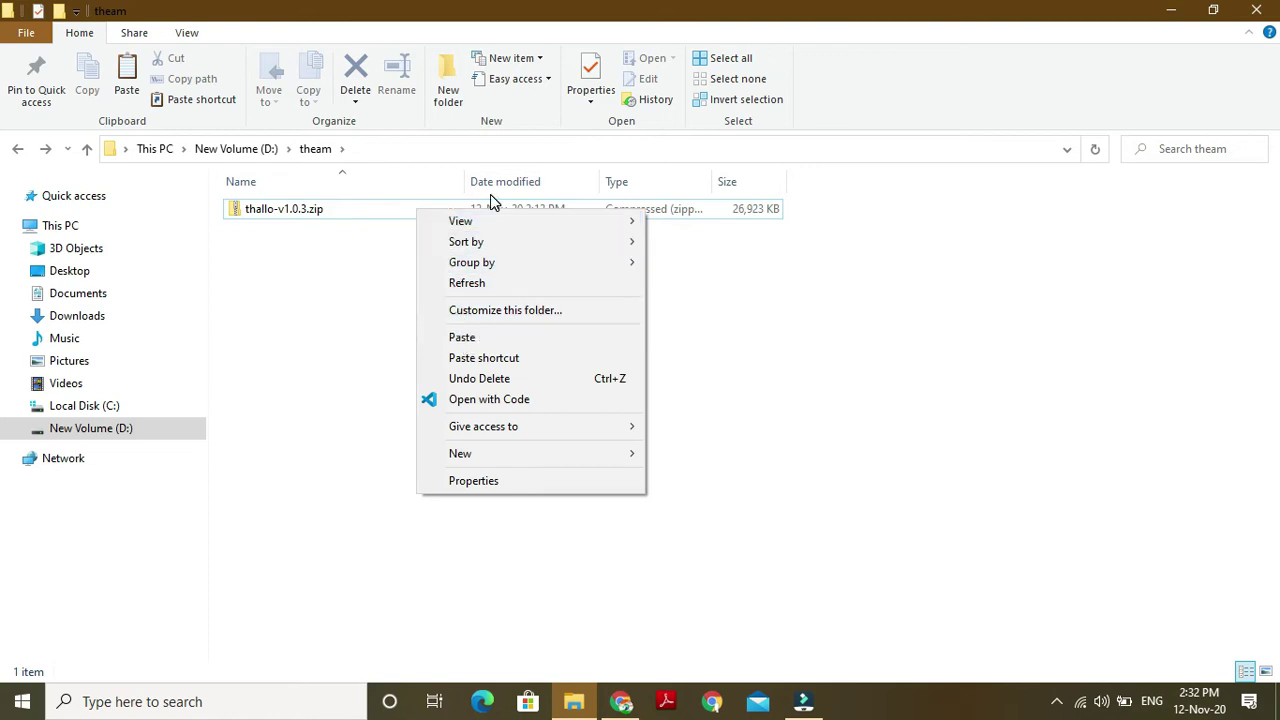
{"action": "left_click", "coordinate": [317, 210]}
{"action": "right_click", "coordinate": [317, 207]}
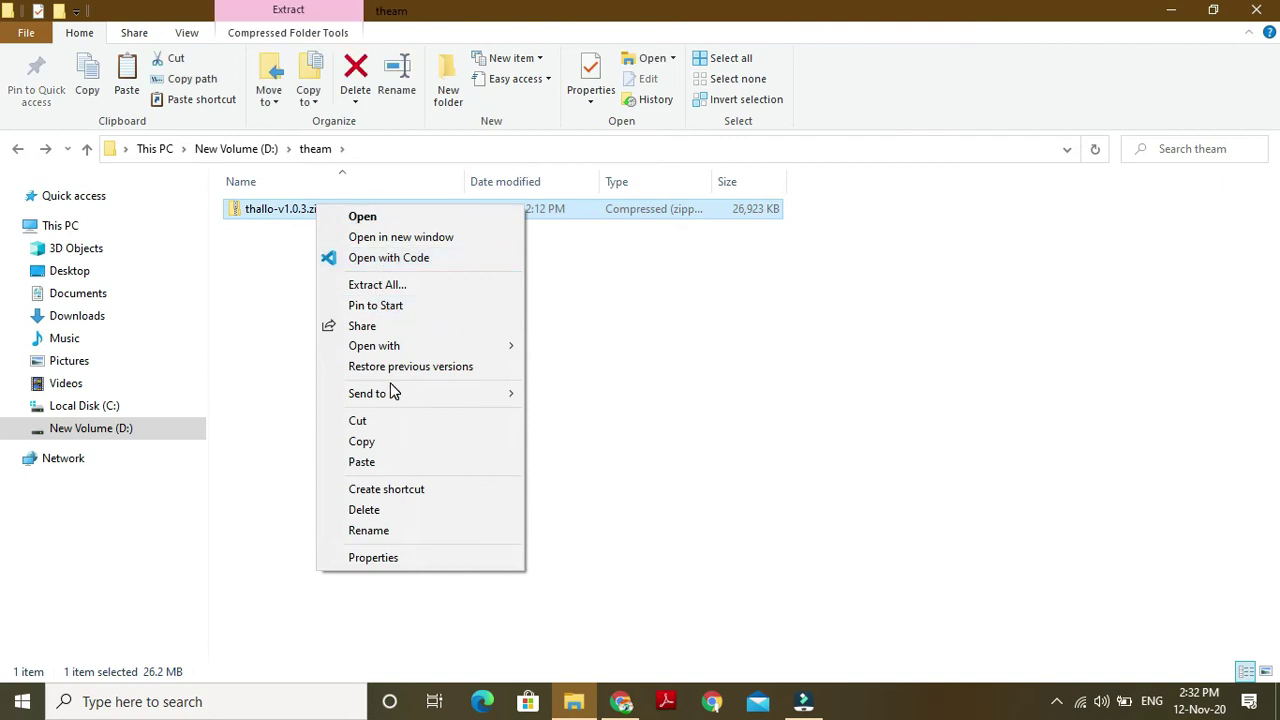
{"action": "left_click", "coordinate": [386, 443]}
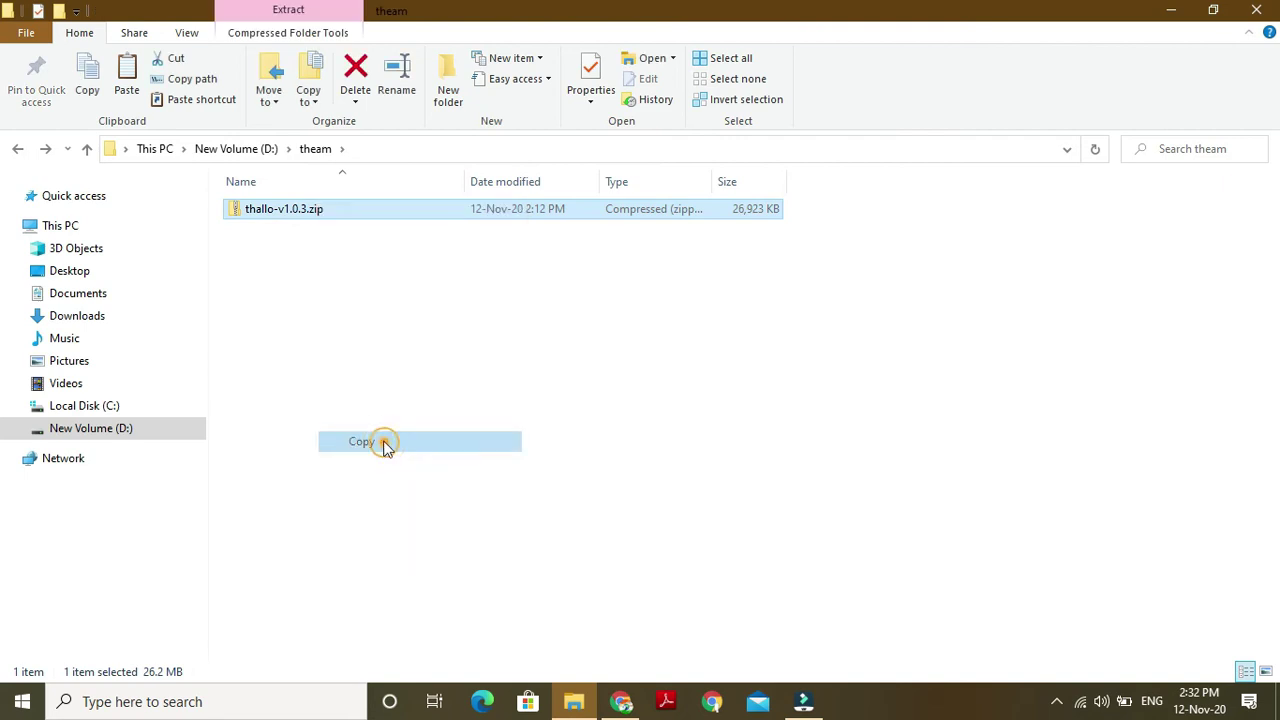
Paste the copied zip file into the folder C:\xampp\htdocs\digiskillsindia\wp-content\themes.
{"action": "left_click", "coordinate": [62, 407]}
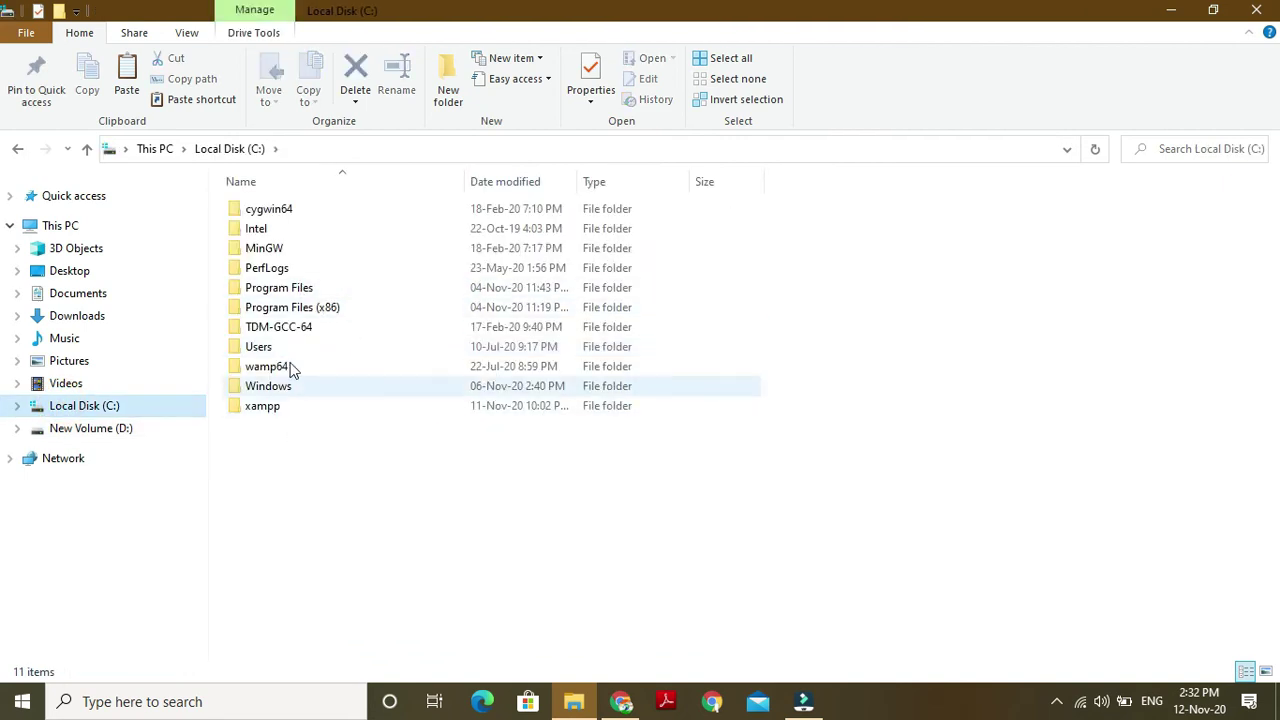
{"action": "double_click", "coordinate": [272, 406]}
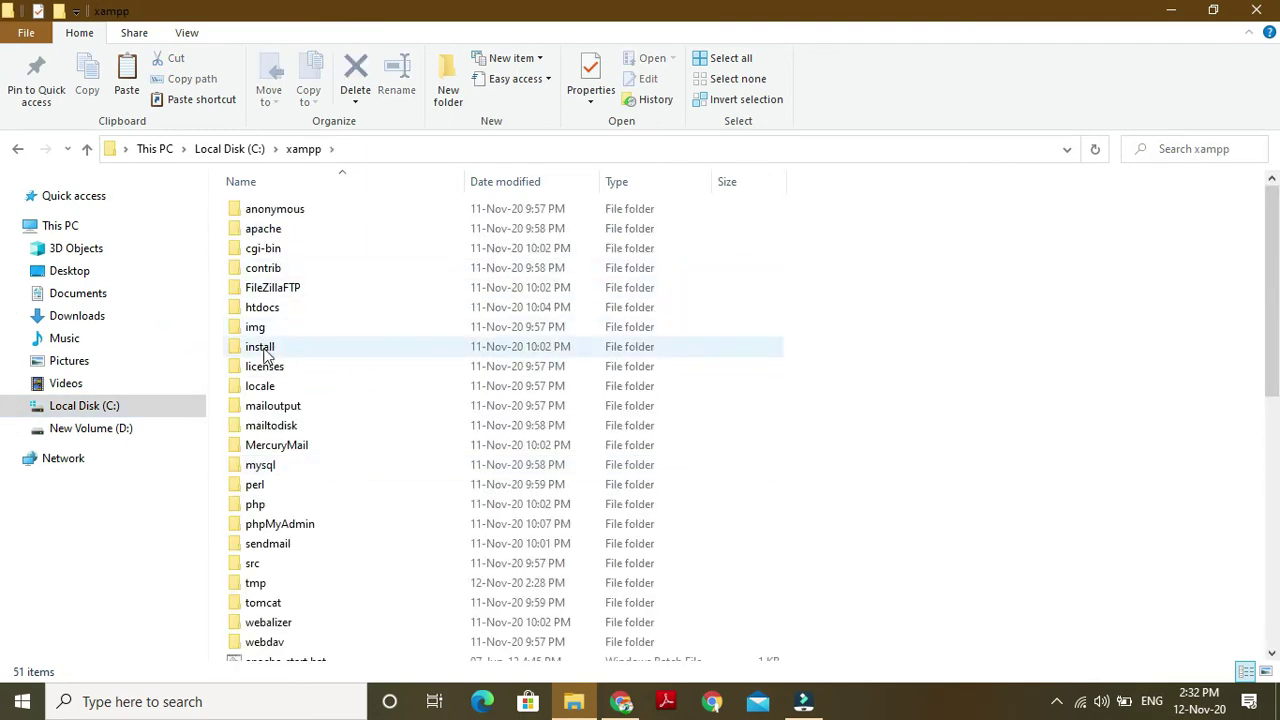
{"action": "double_click", "coordinate": [265, 310]}
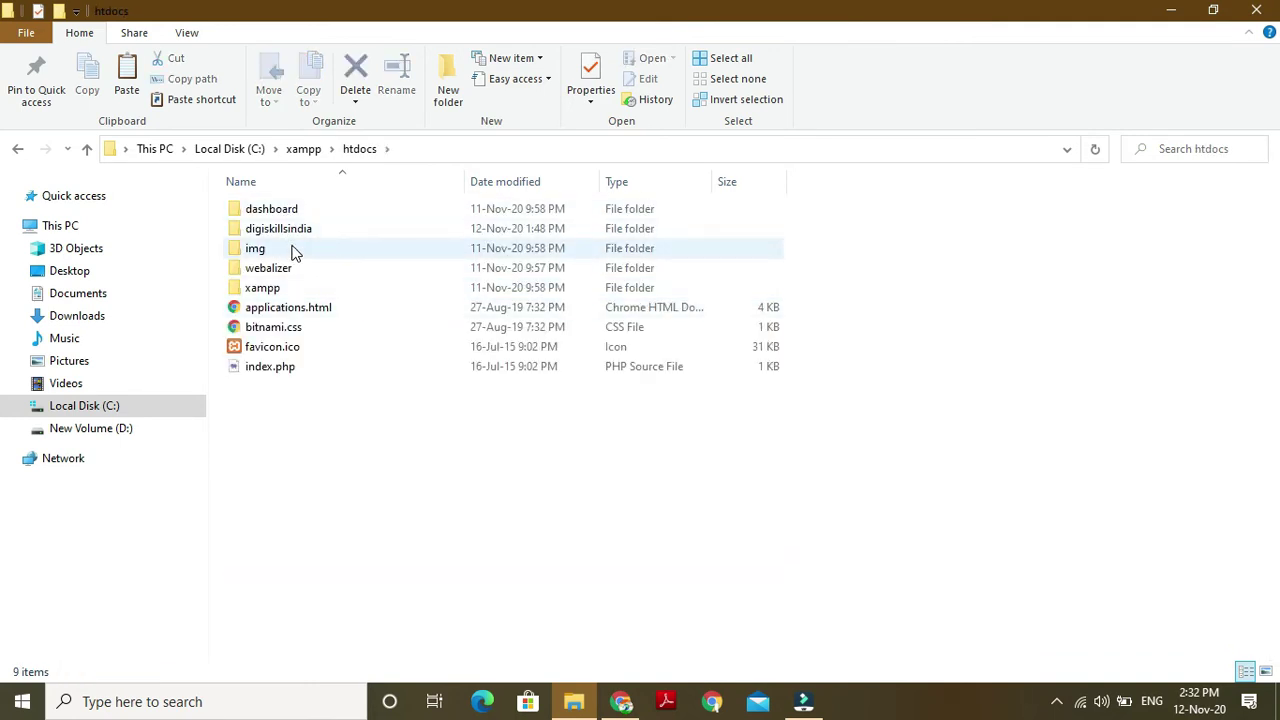
{"action": "left_click", "coordinate": [291, 228]}
{"action": "double_click", "coordinate": [291, 228]}
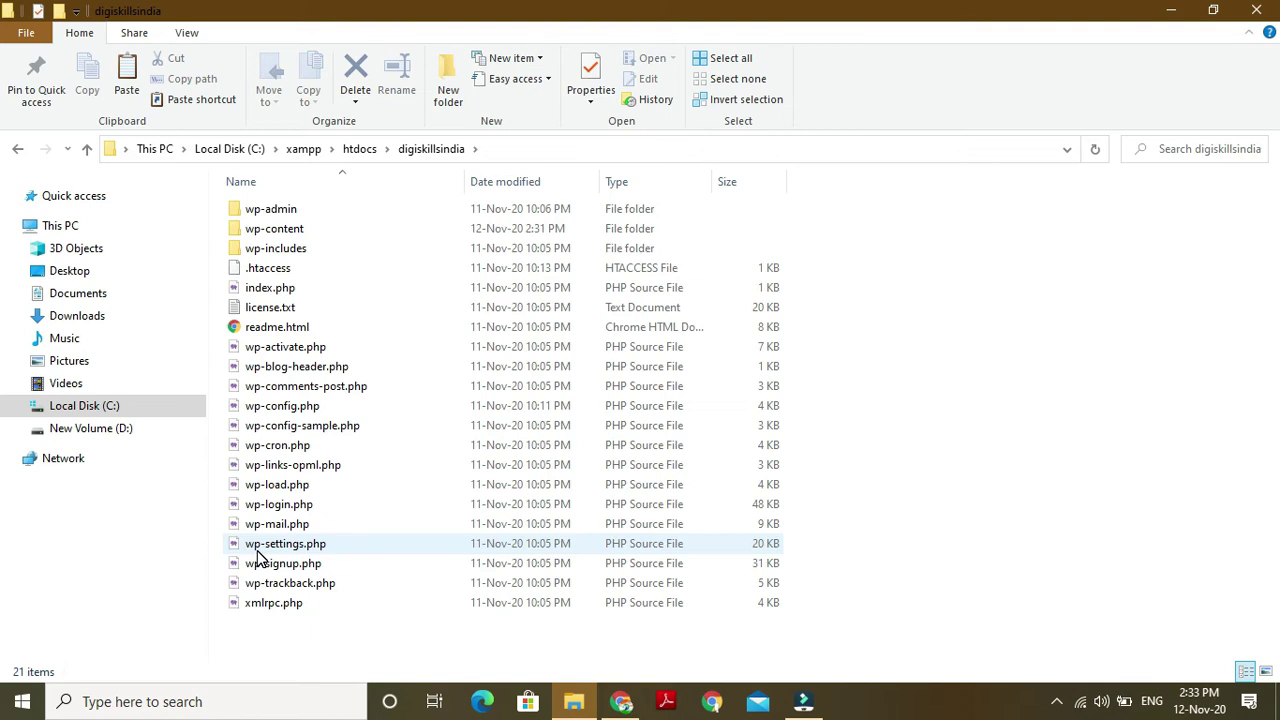
{"action": "double_click", "coordinate": [304, 230]}
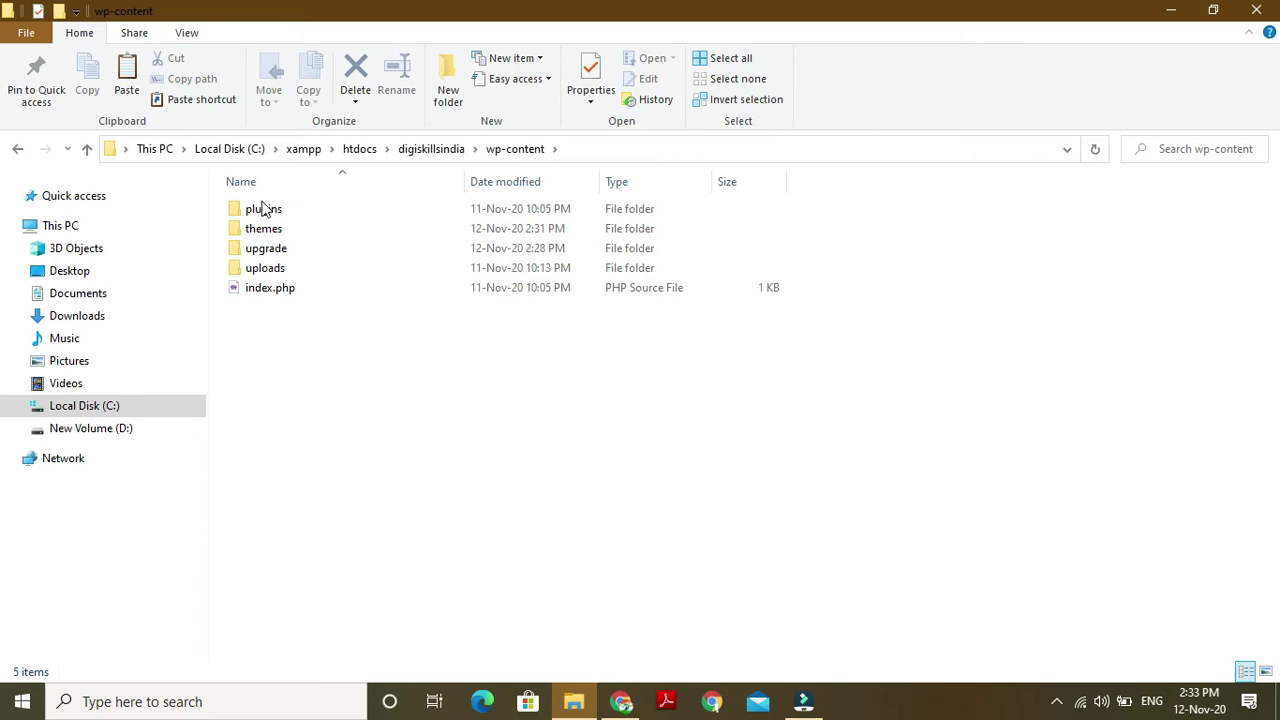
{"action": "left_click", "coordinate": [267, 230]}
{"action": "left_click", "coordinate": [265, 229]}
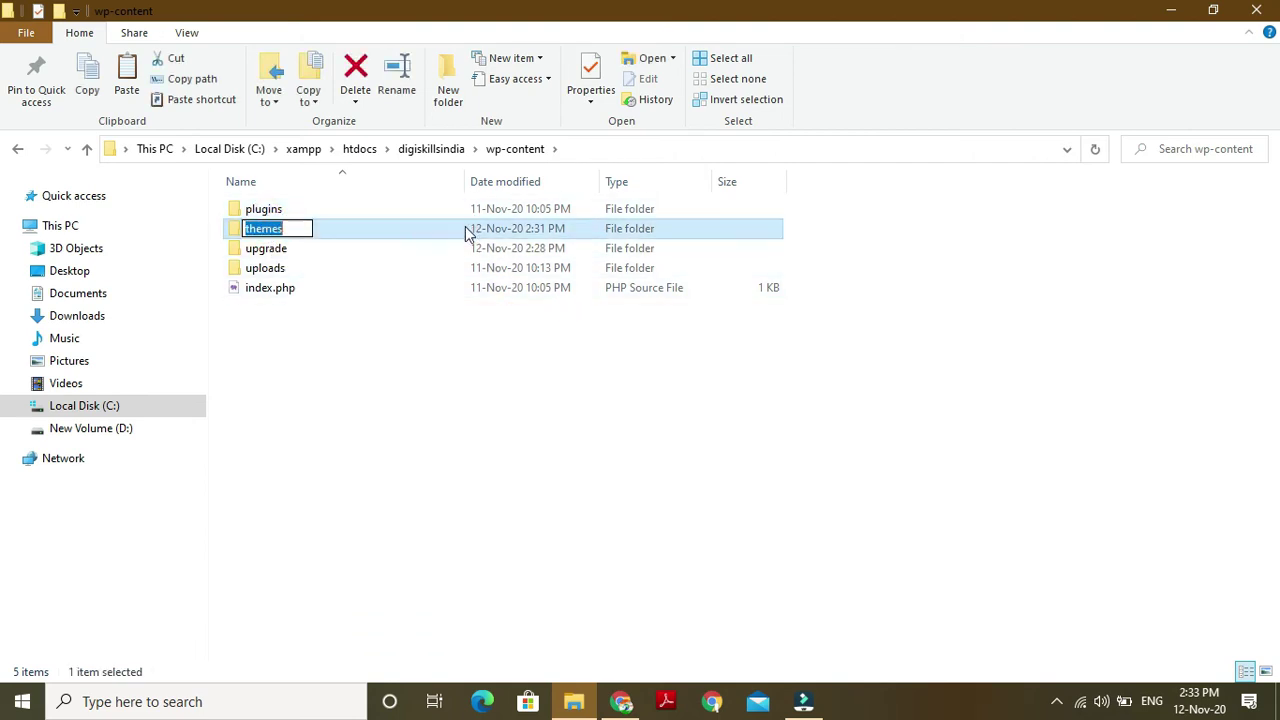
{"action": "double_click", "coordinate": [466, 232]}
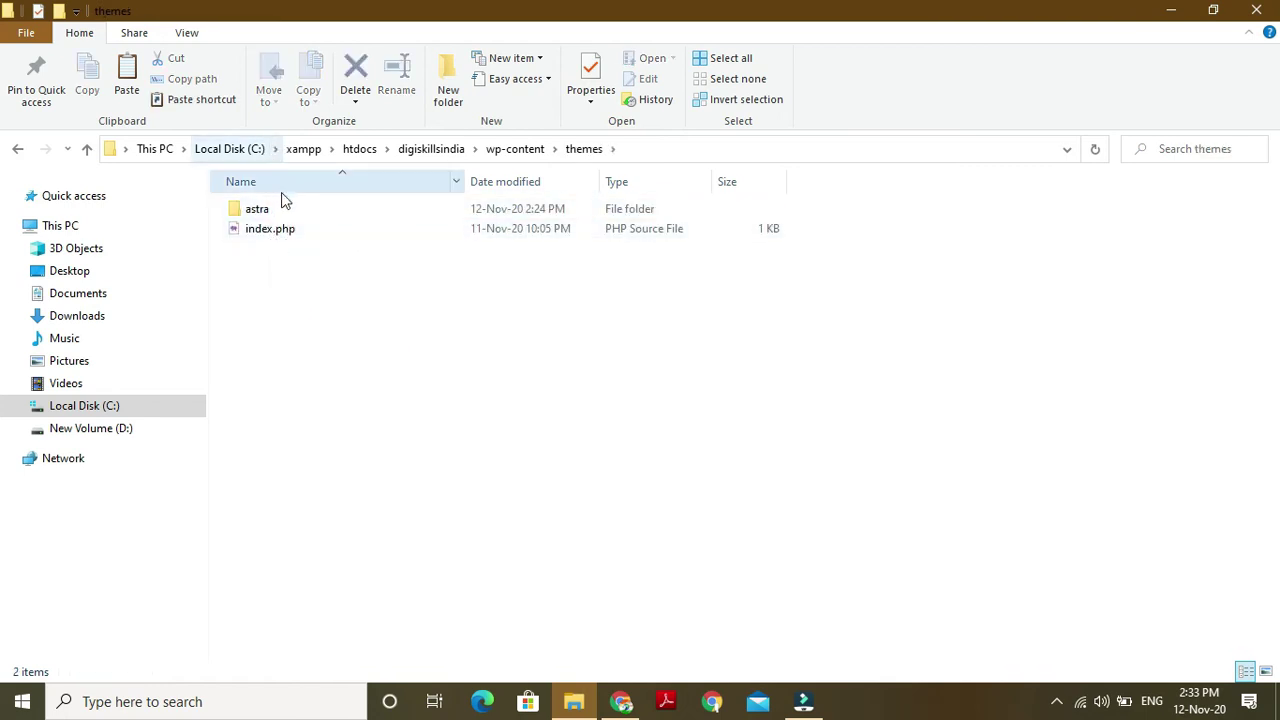
{"action": "right_click", "coordinate": [289, 298]}
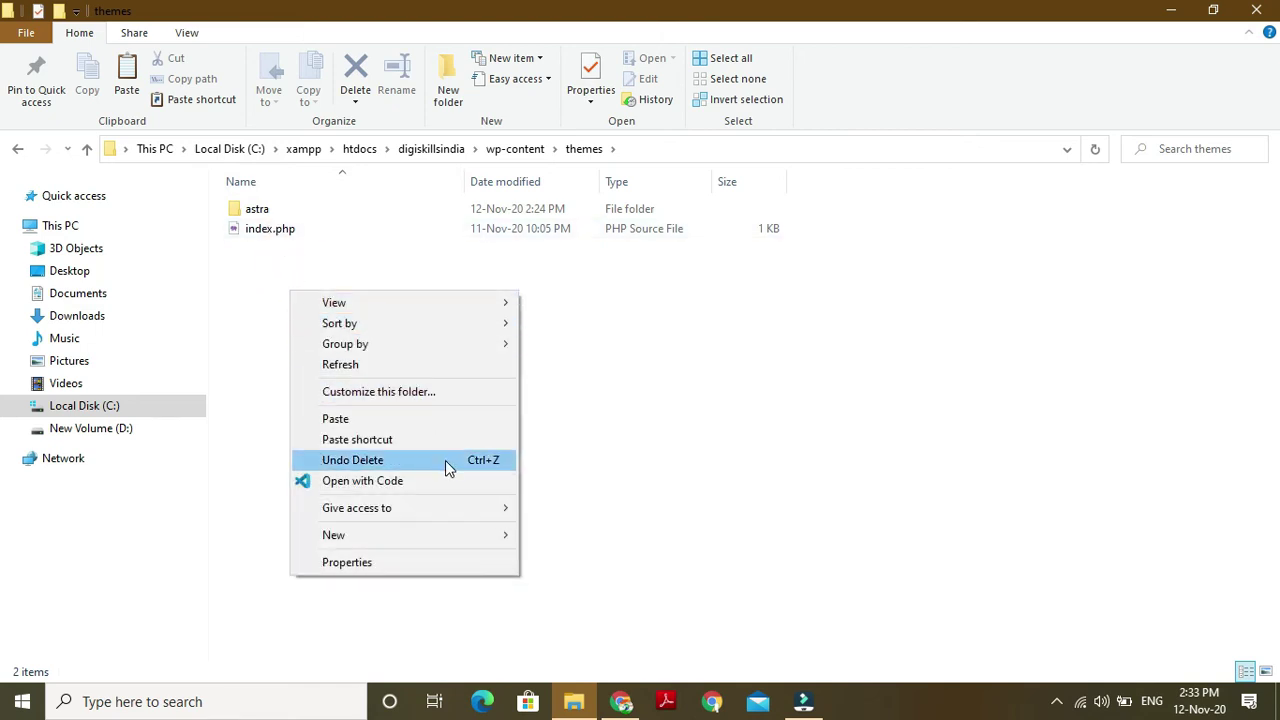
{"action": "left_click", "coordinate": [338, 419]}
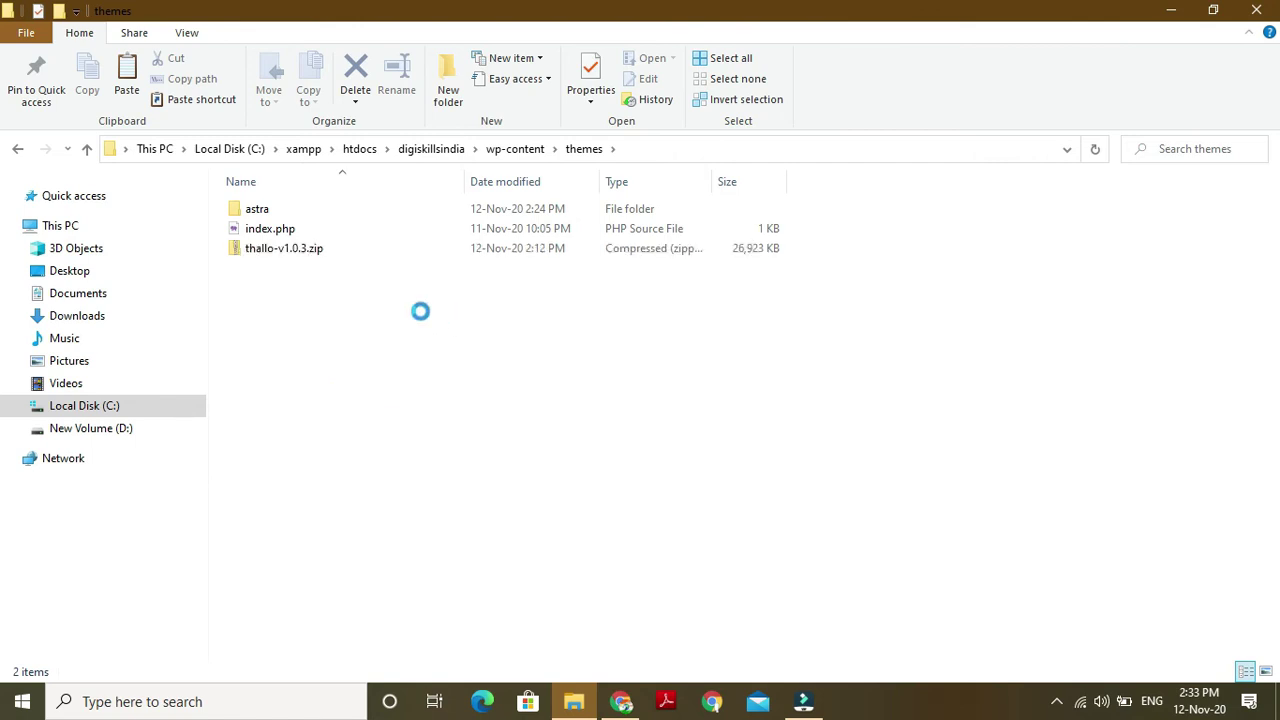
Extract thallo-v1.0.3.zip to a thallo-v1.0.3 folder inside themes and delete the pasted zip file.
{"action": "right_click", "coordinate": [340, 252]}
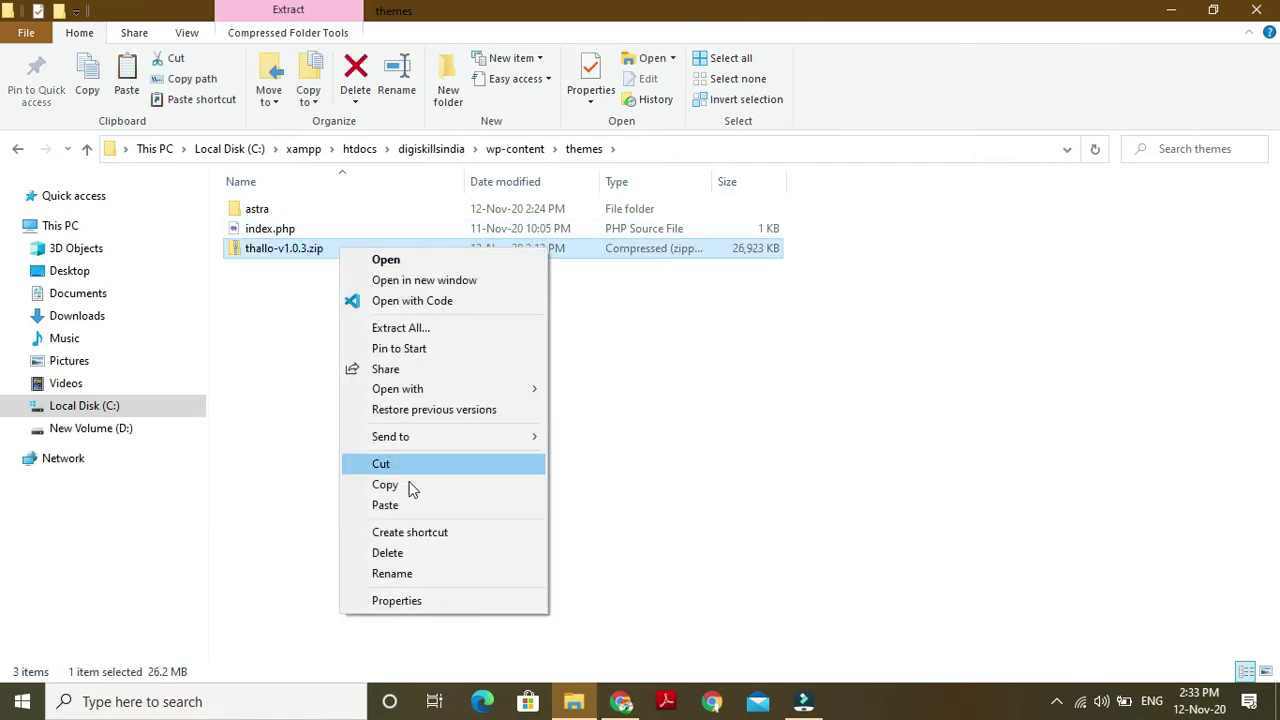
{"action": "left_click", "coordinate": [392, 336]}
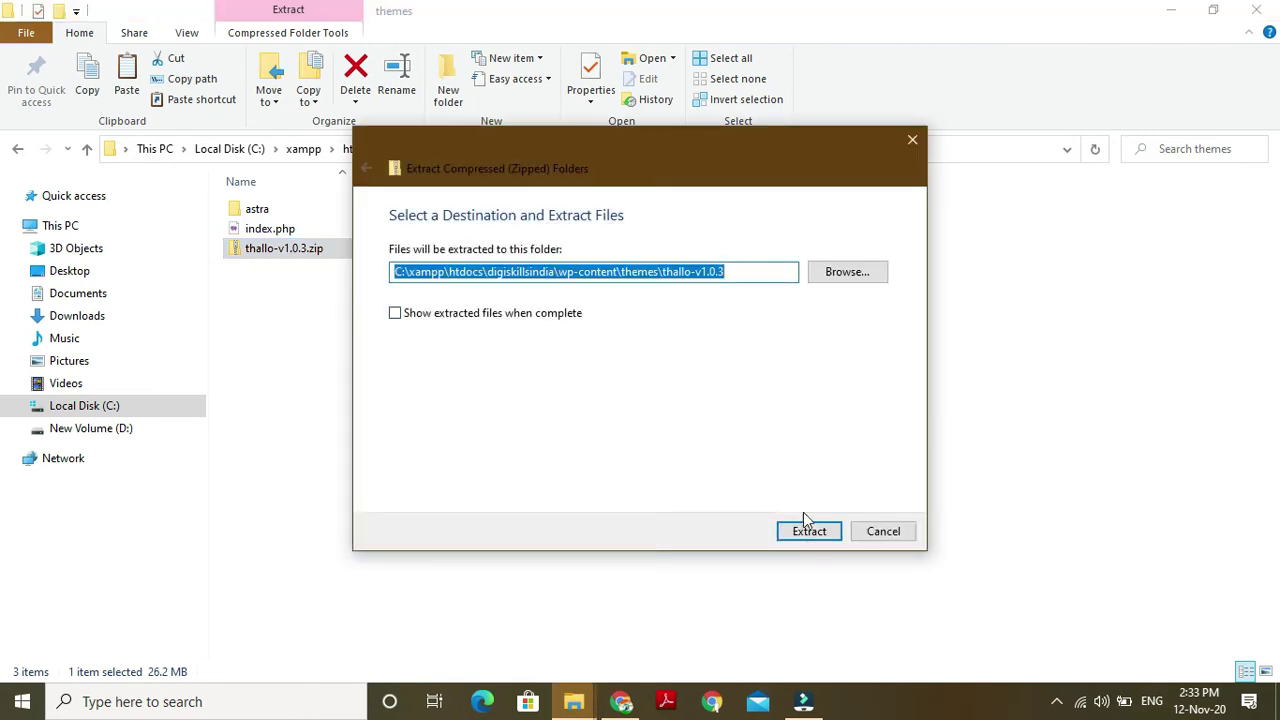
{"action": "left_click", "coordinate": [810, 531]}
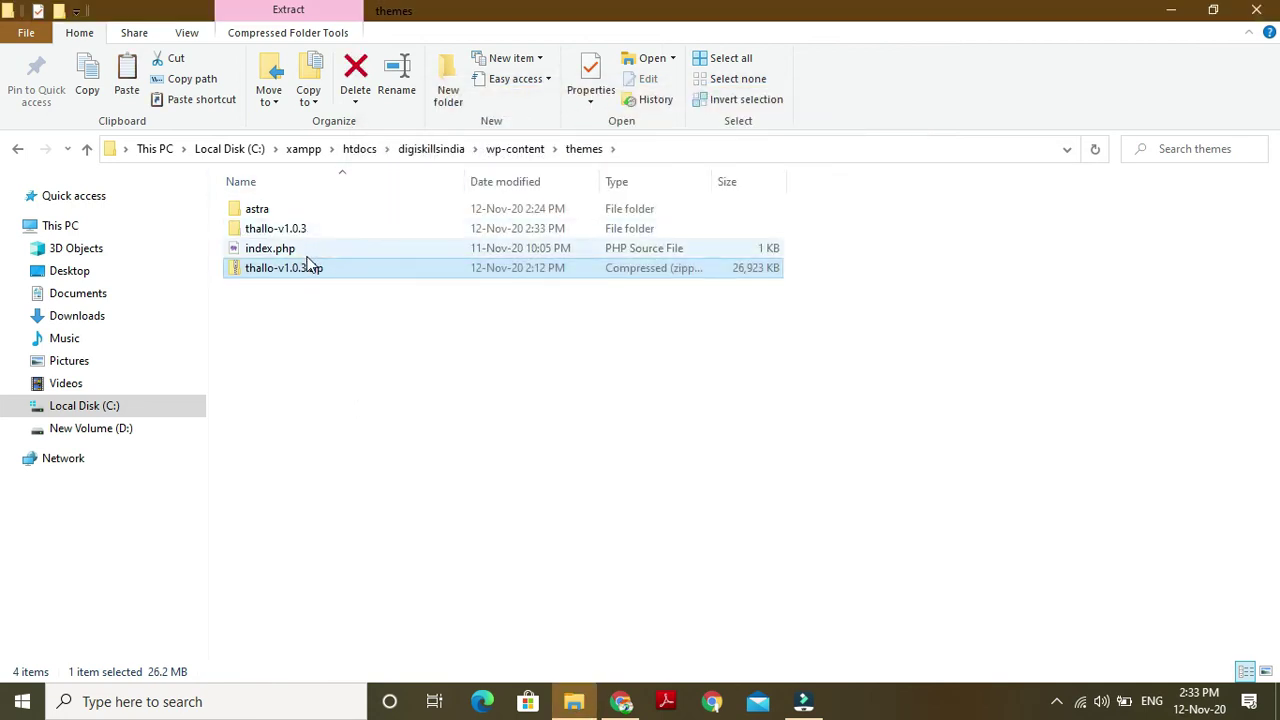
{"action": "key", "text": "Delete"}
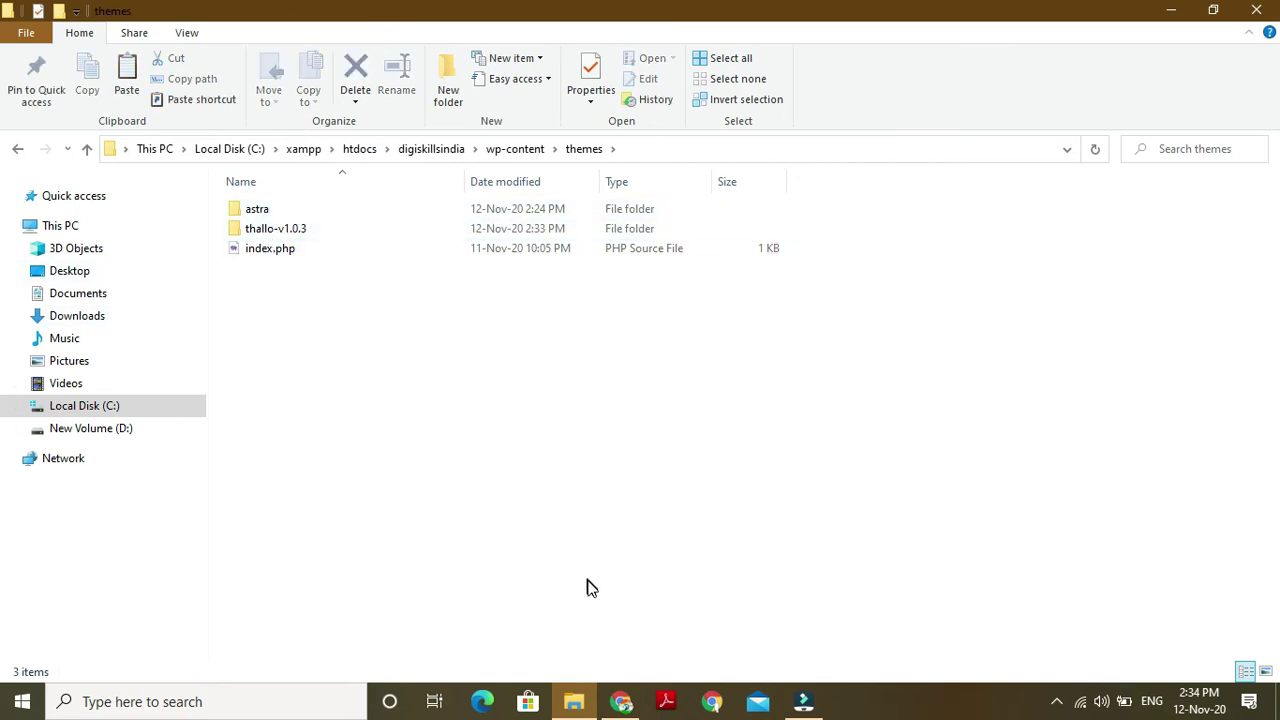
Switch to Chrome, reload the WordPress Themes page and activate the Thallo theme from its details view.
{"action": "left_click", "coordinate": [621, 701]}
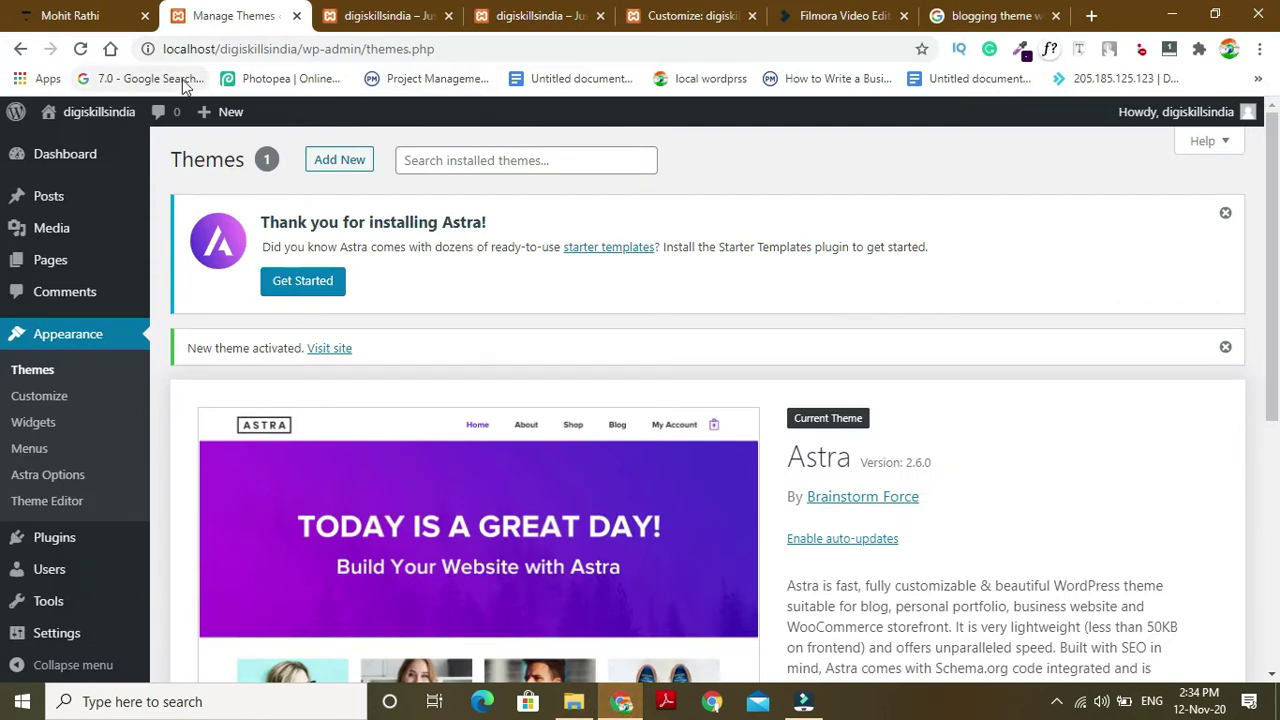
{"action": "left_click", "coordinate": [81, 50]}
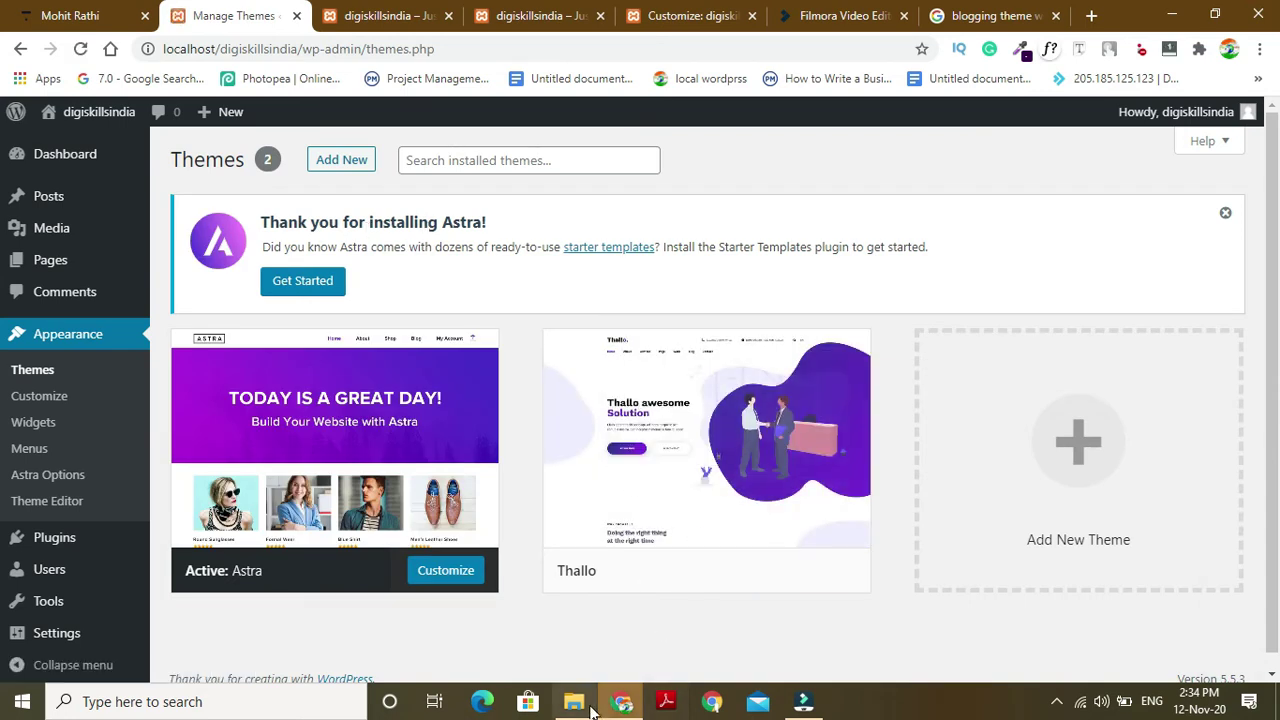
{"action": "left_click", "coordinate": [588, 708]}
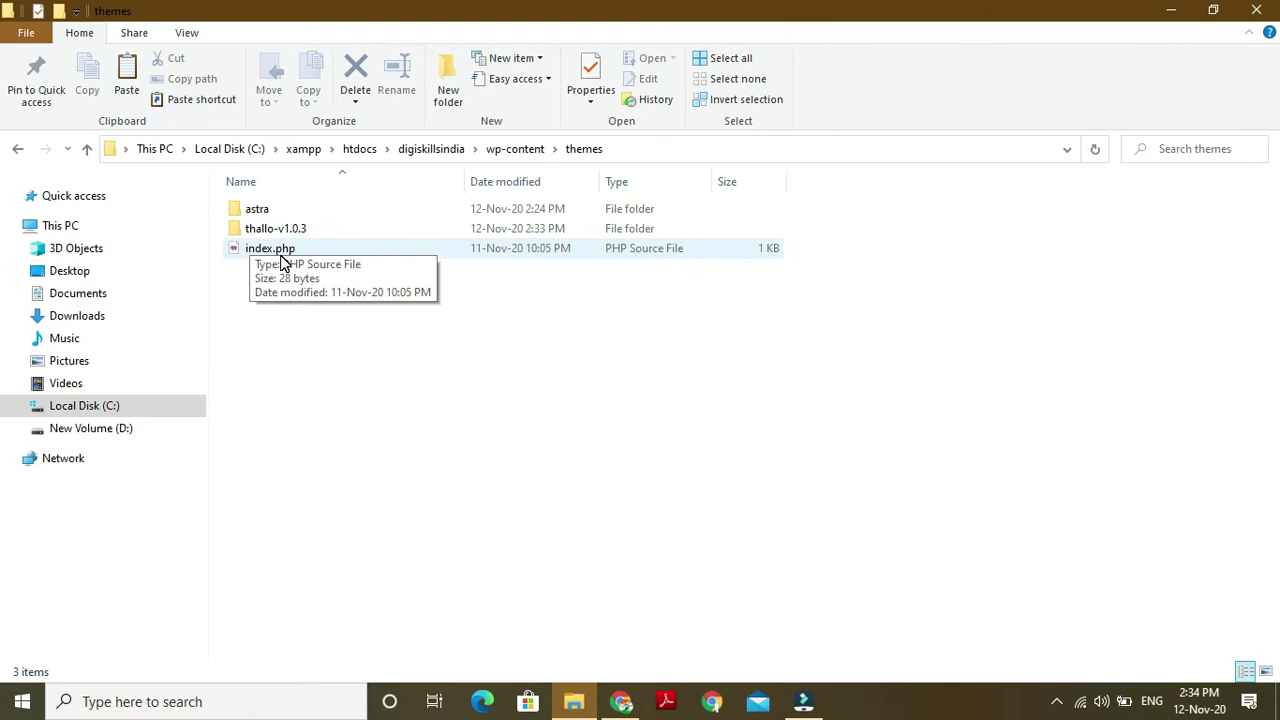
{"action": "left_click", "coordinate": [621, 701]}
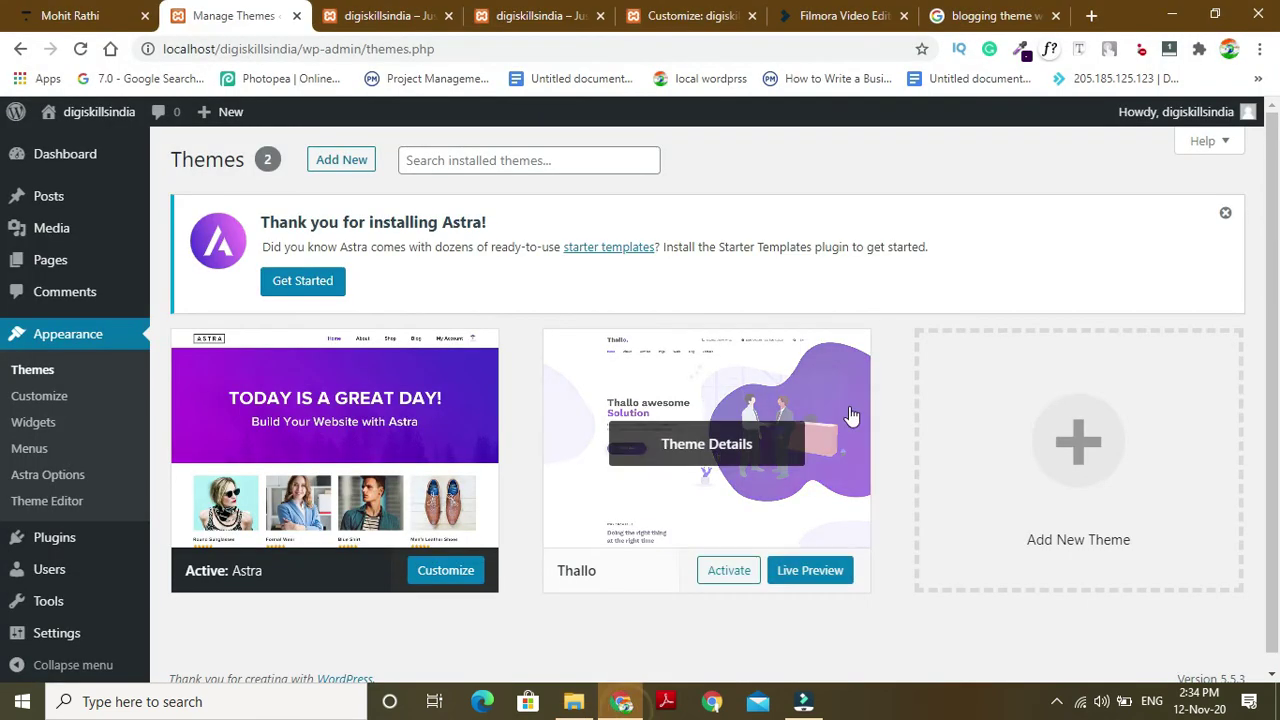
{"action": "mouse_move", "coordinate": [857, 394]}
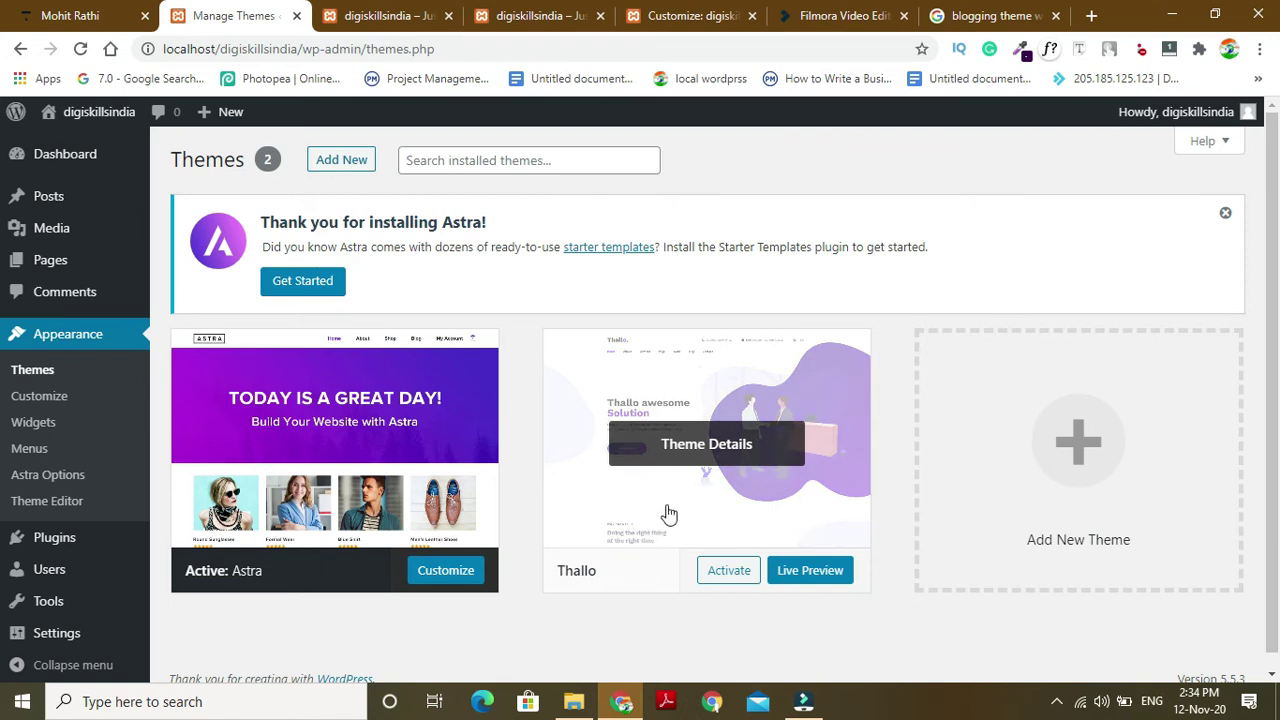
{"action": "left_click", "coordinate": [712, 588]}
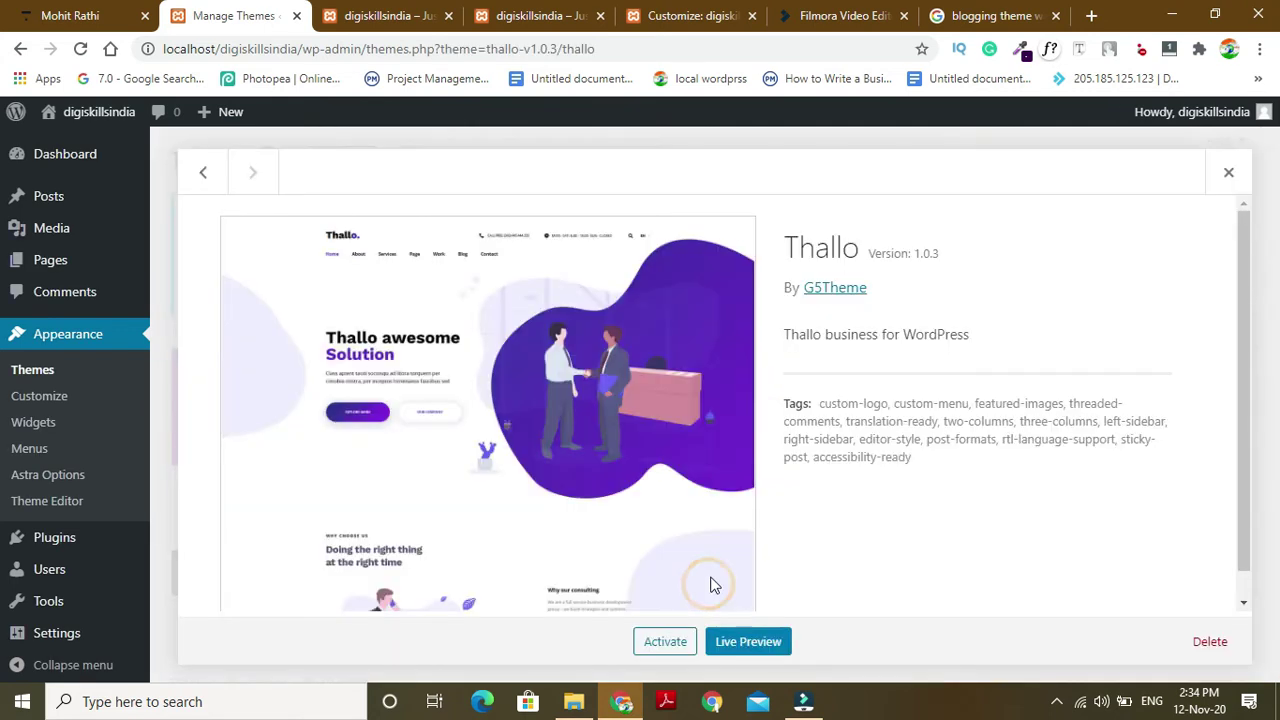
{"action": "left_click", "coordinate": [665, 645]}
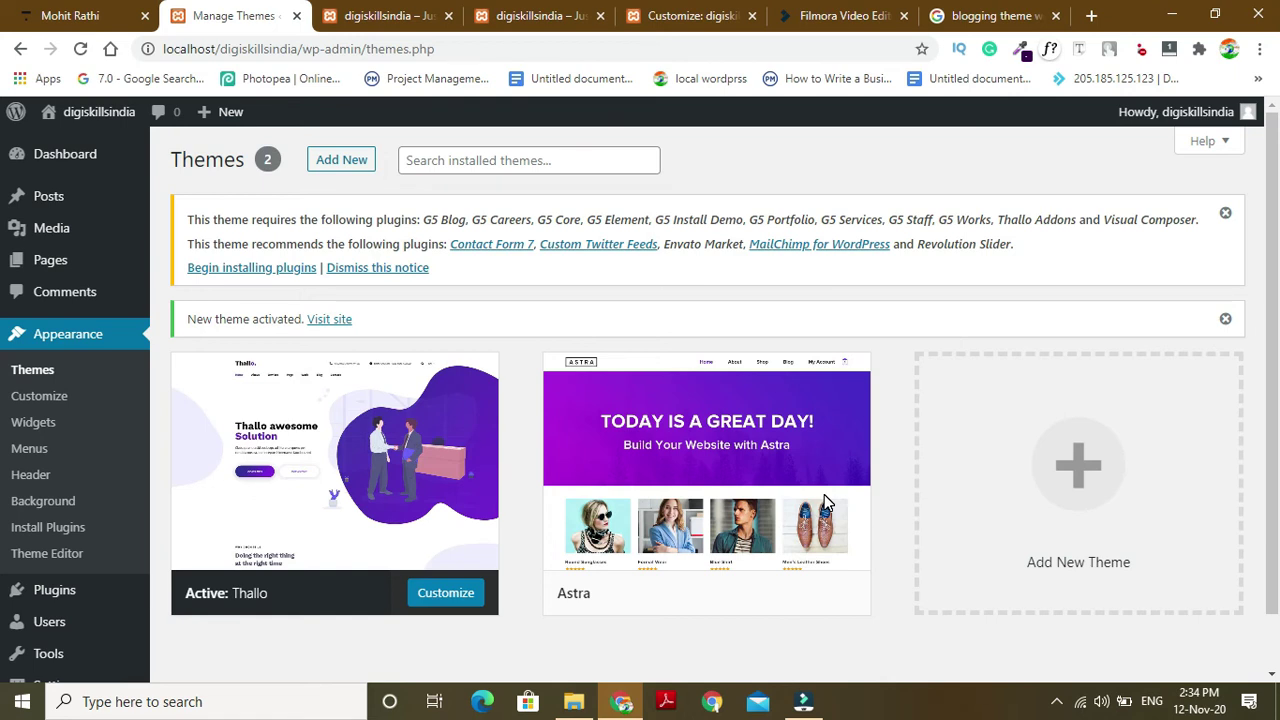
Delete the Akismet Anti-Spam and Hello Dolly plugins from the installed plugins, confirming each deletion.
{"action": "scroll", "coordinate": [5, 212], "scroll_direction": "down", "scroll_amount": 1}
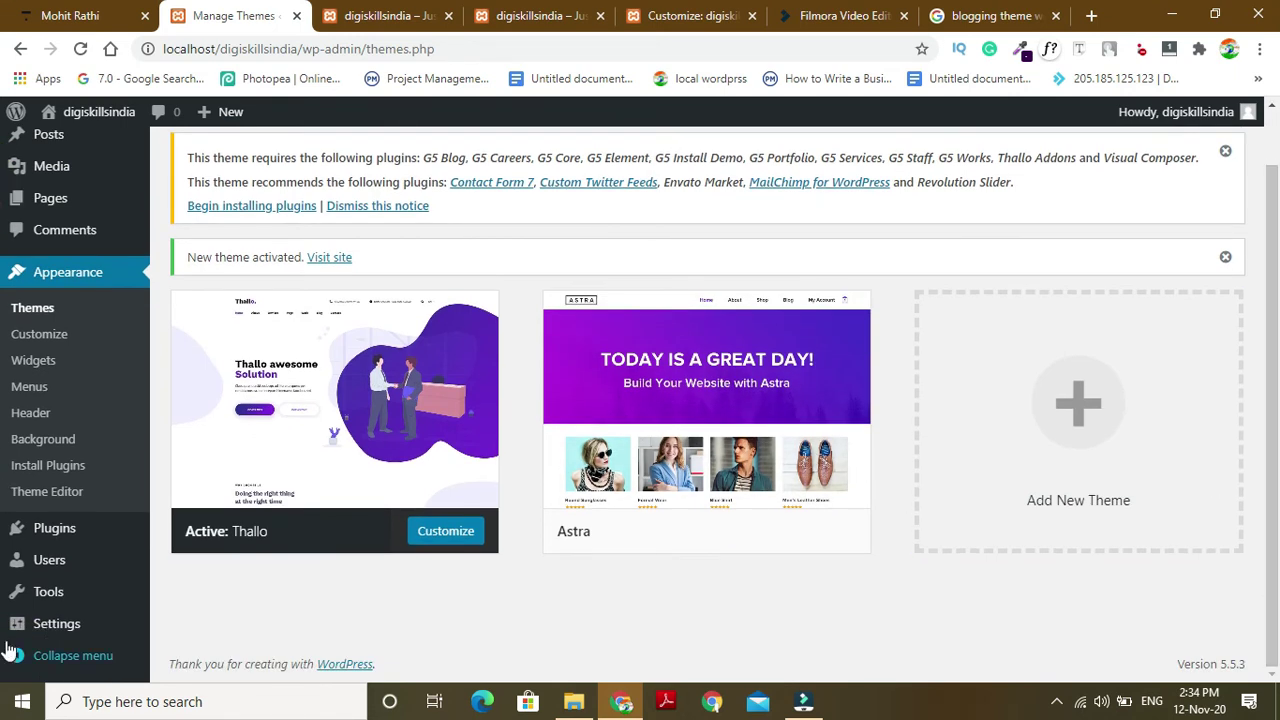
{"action": "mouse_move", "coordinate": [14, 532]}
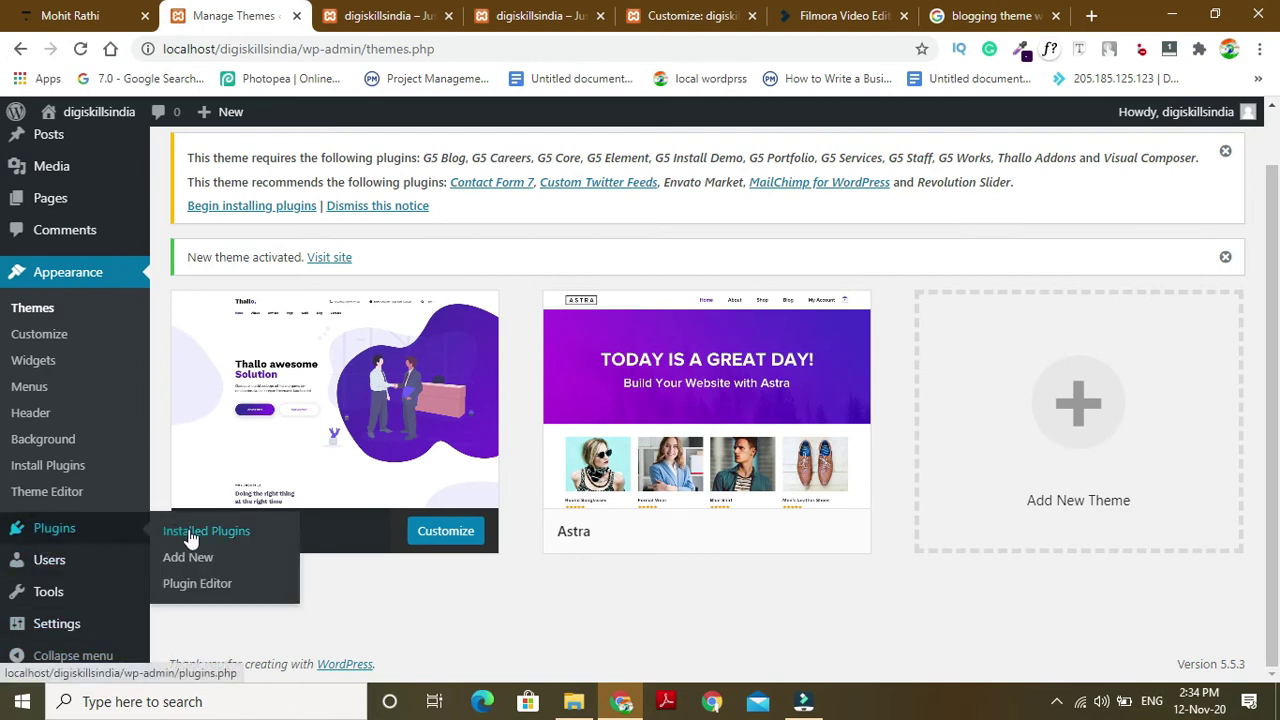
{"action": "left_click", "coordinate": [240, 531]}
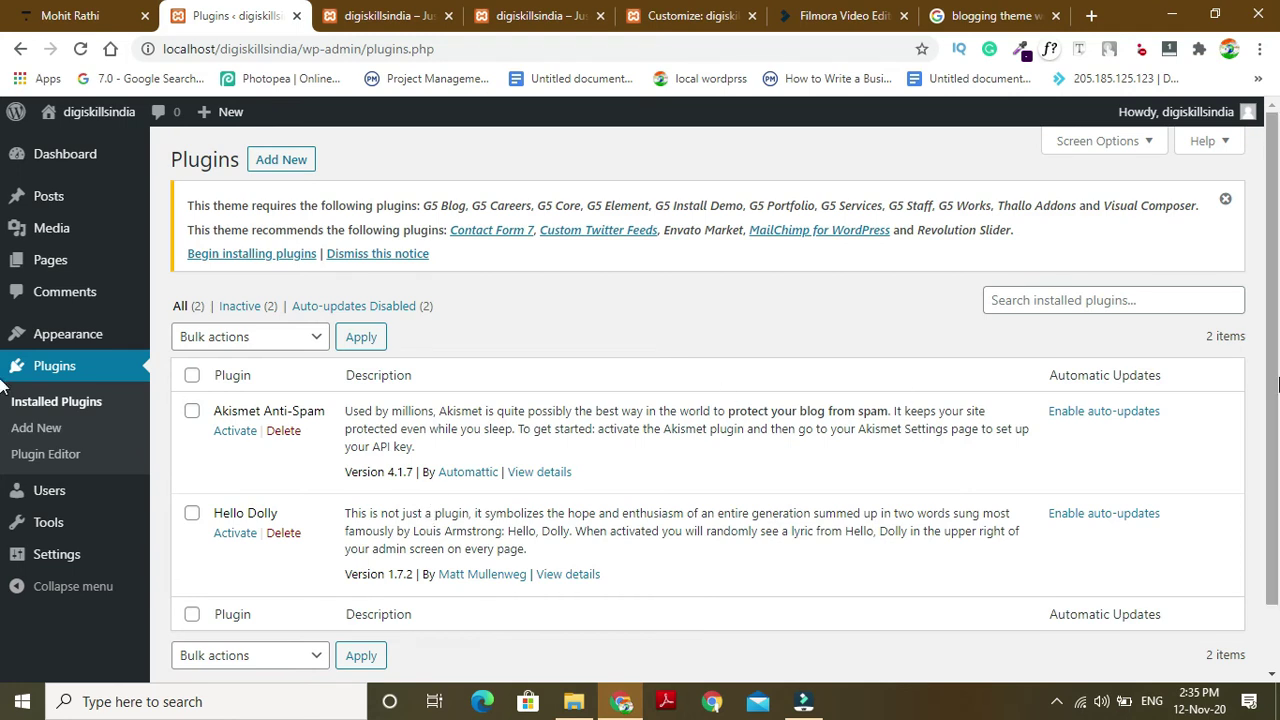
{"action": "scroll", "coordinate": [725, 395], "scroll_direction": "down", "scroll_amount": 1}
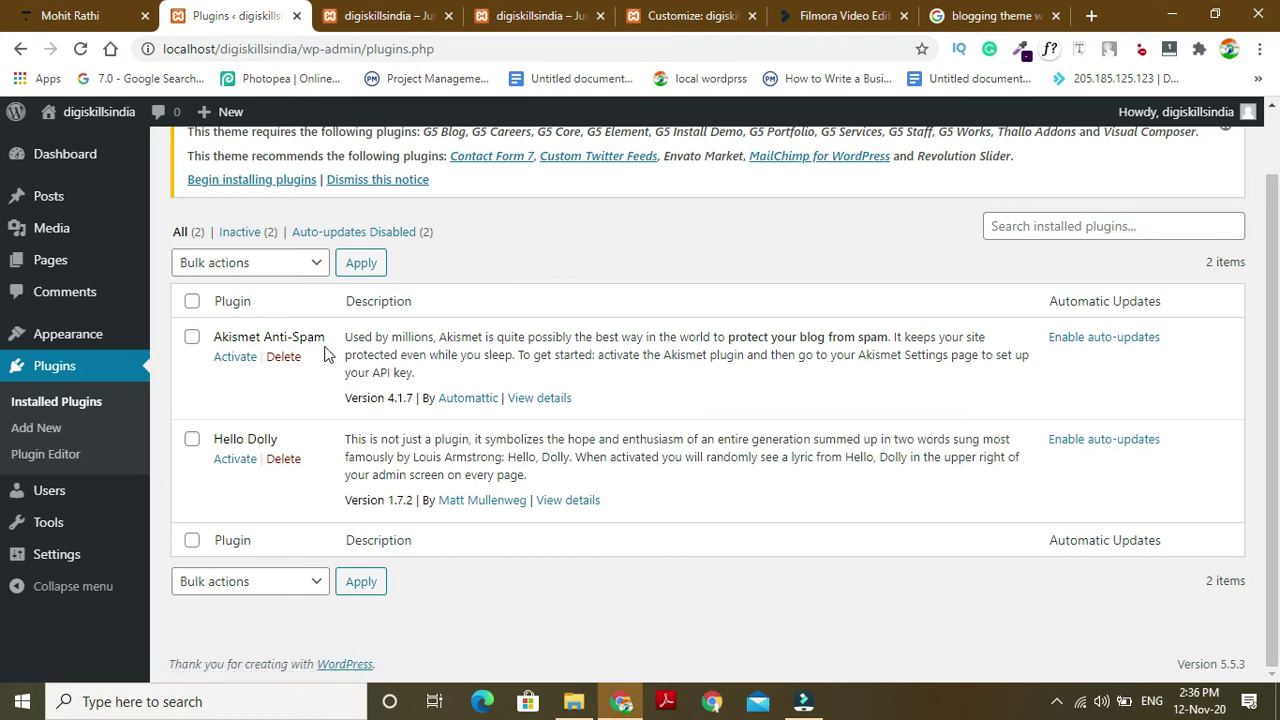
{"action": "left_click", "coordinate": [281, 362]}
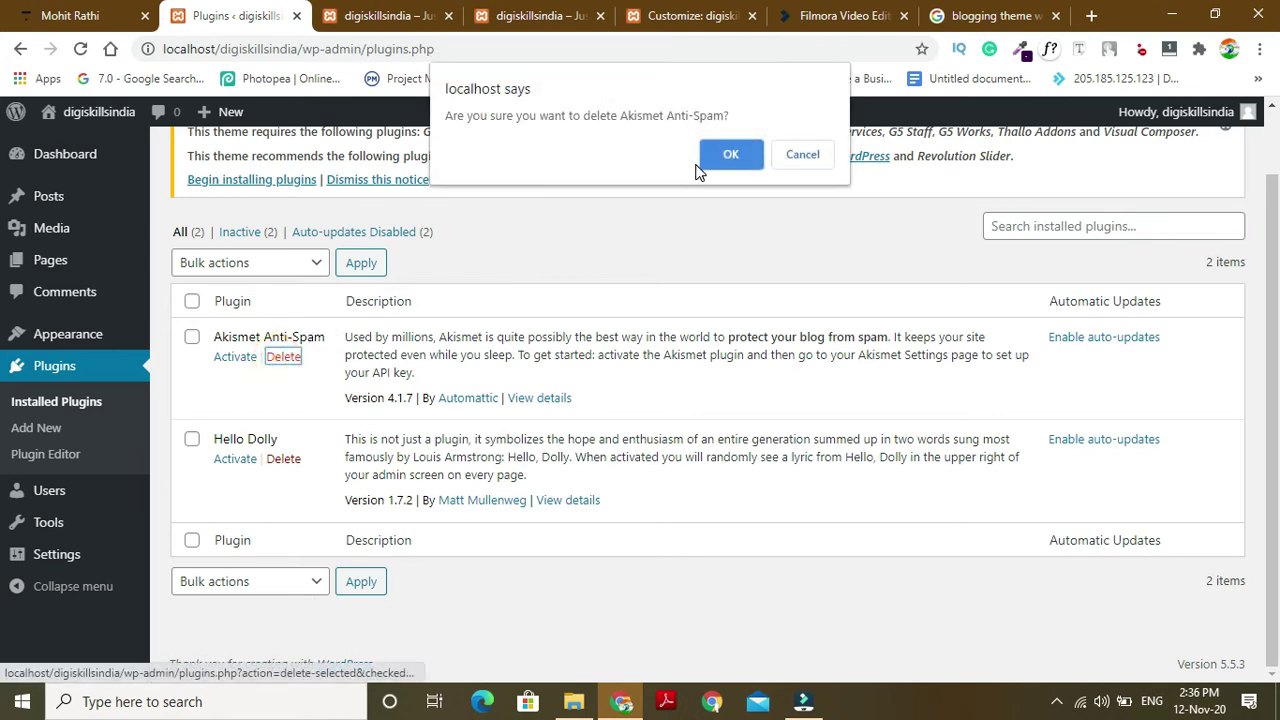
{"action": "left_click", "coordinate": [731, 148]}
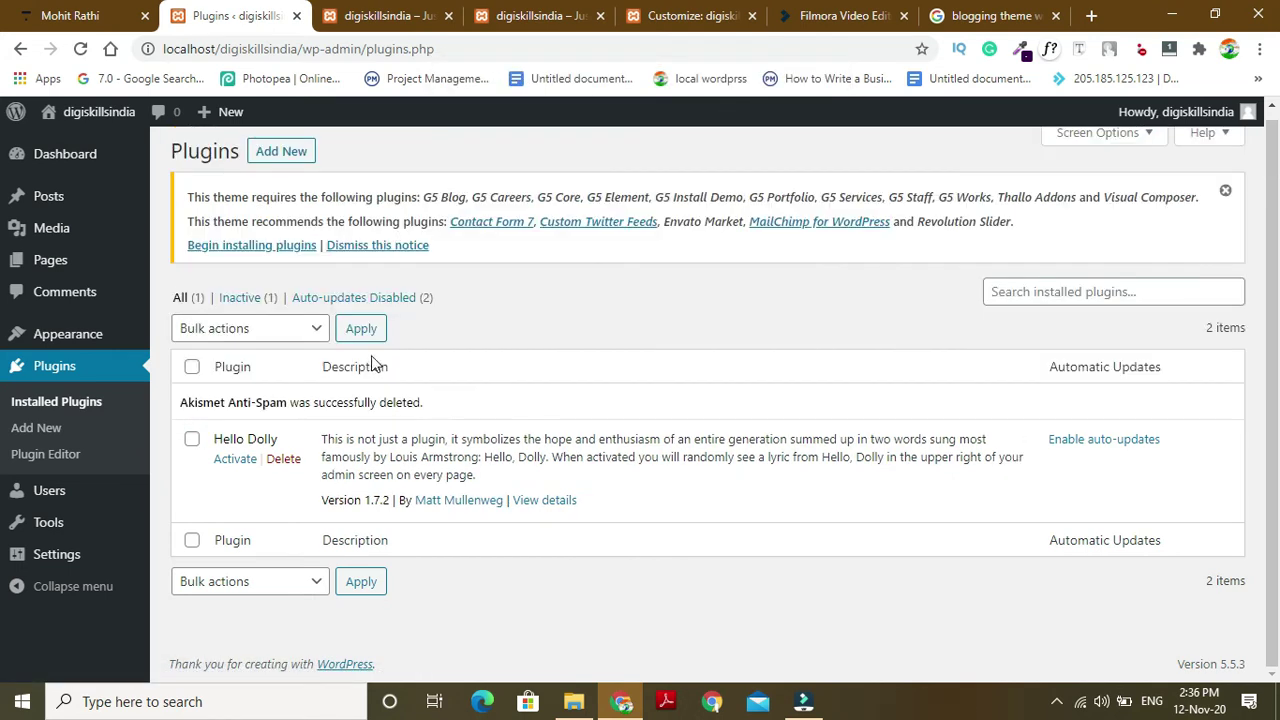
{"action": "left_click", "coordinate": [283, 458]}
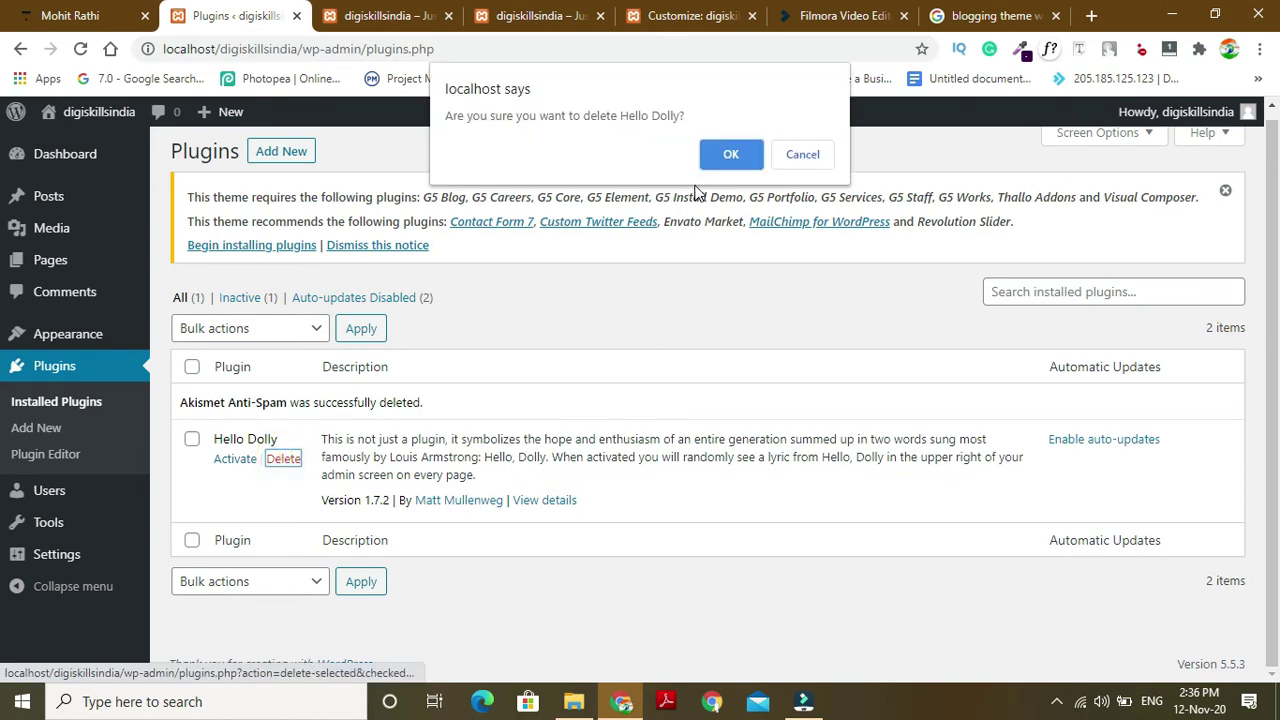
{"action": "left_click", "coordinate": [731, 151]}
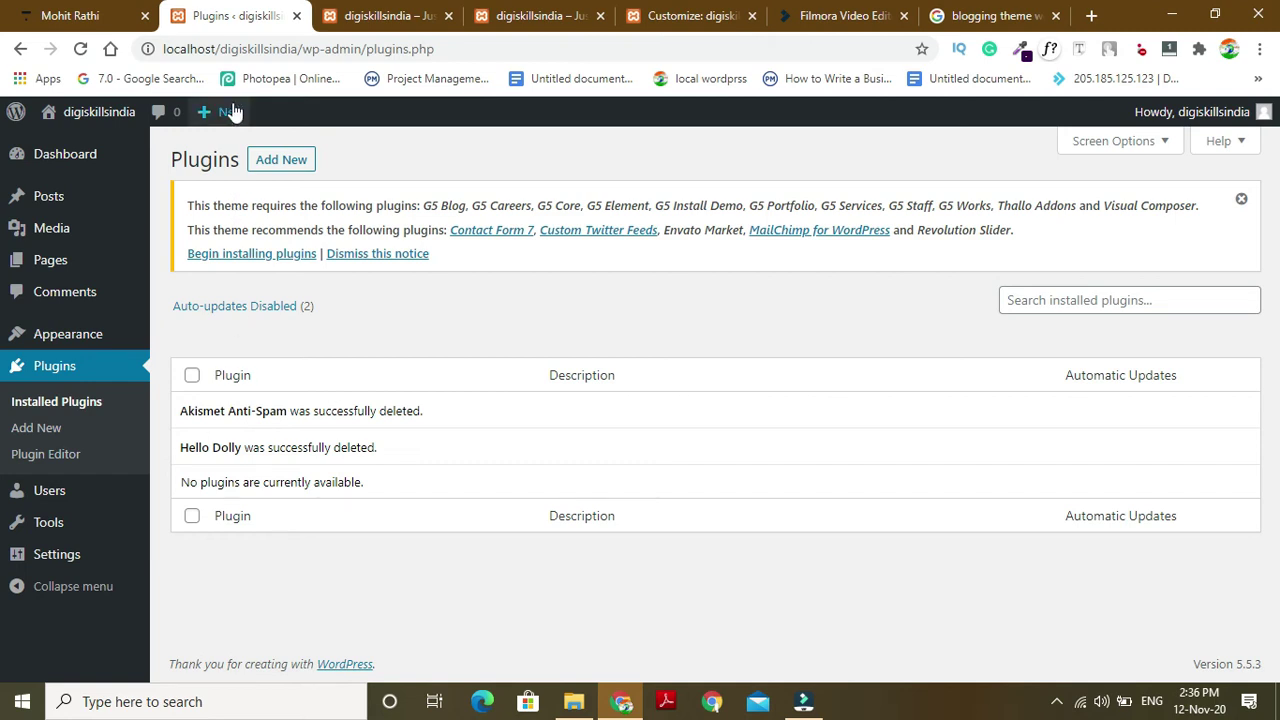
Open the page for adding plugins and look over the featured plugins and the plugin search suggestions.
{"action": "left_click", "coordinate": [282, 159]}
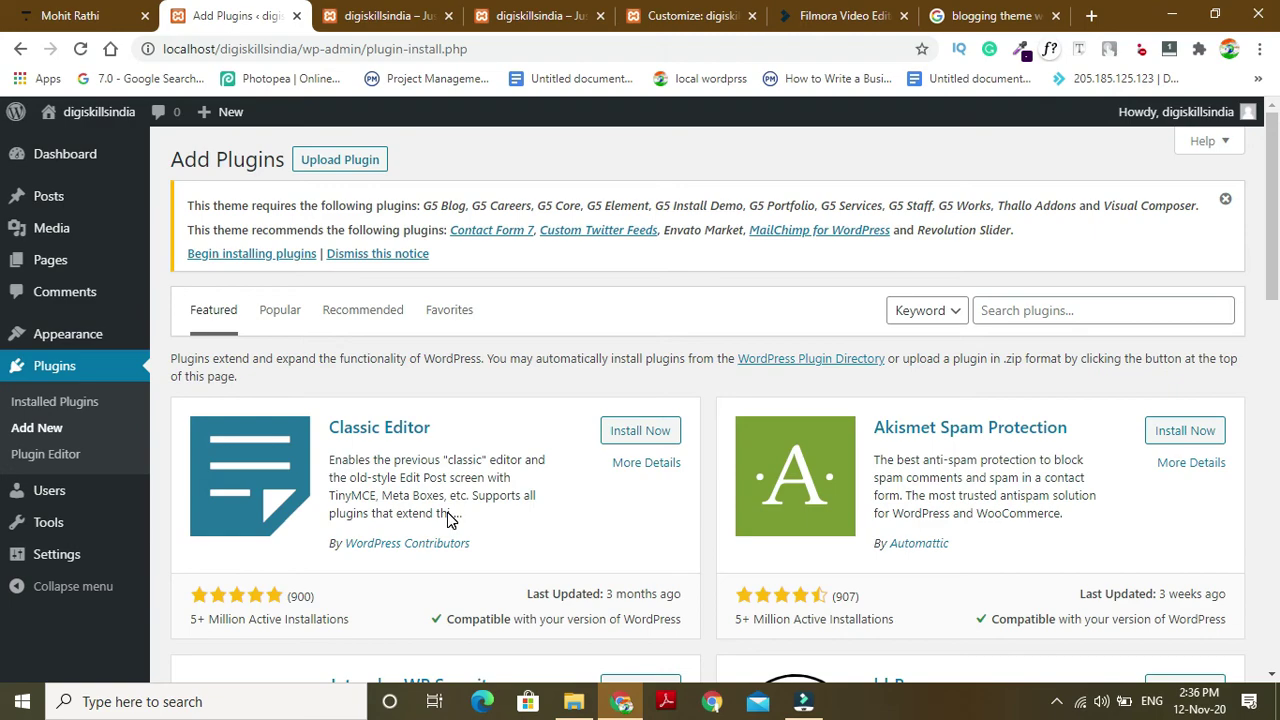
{"action": "mouse_move", "coordinate": [1273, 240]}
{"action": "left_mouse_down"}
{"action": "mouse_move", "coordinate": [1276, 590]}
{"action": "mouse_move", "coordinate": [1276, 201]}
{"action": "left_mouse_up"}
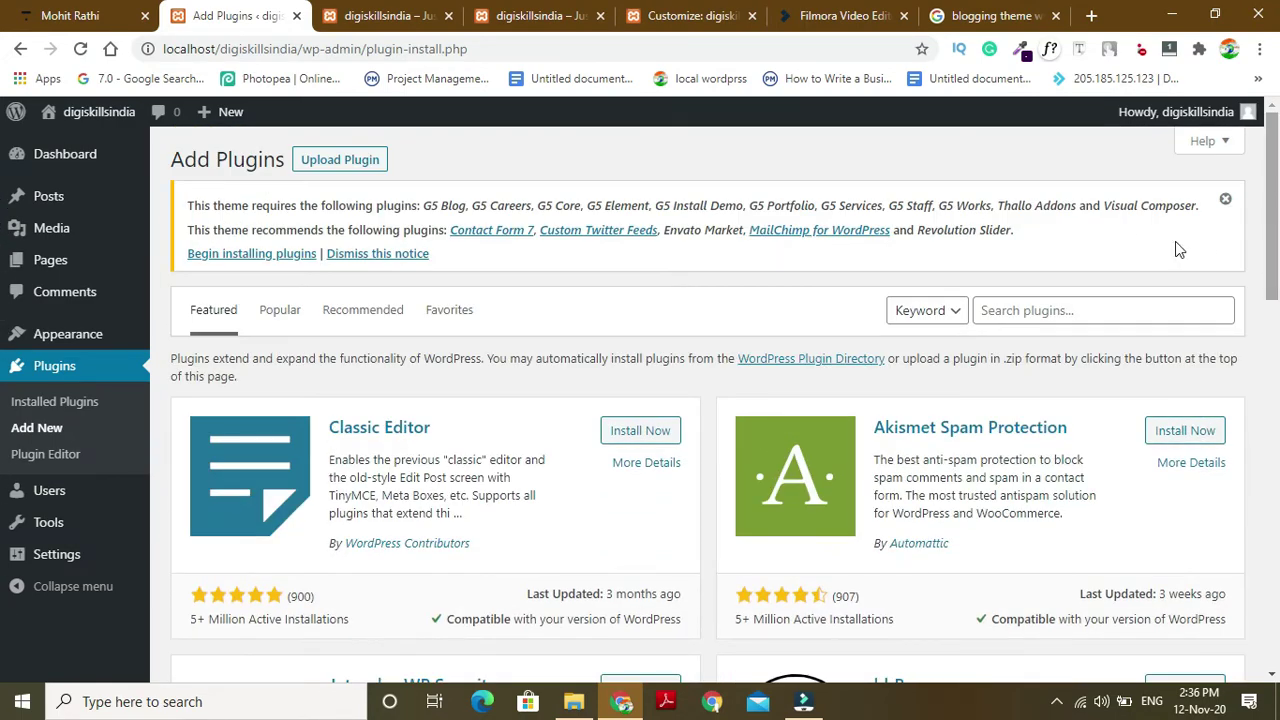
{"action": "mouse_move", "coordinate": [1276, 272]}
{"action": "left_mouse_down"}
{"action": "mouse_move", "coordinate": [1276, 335]}
{"action": "mouse_move", "coordinate": [1276, 265]}
{"action": "left_mouse_up"}
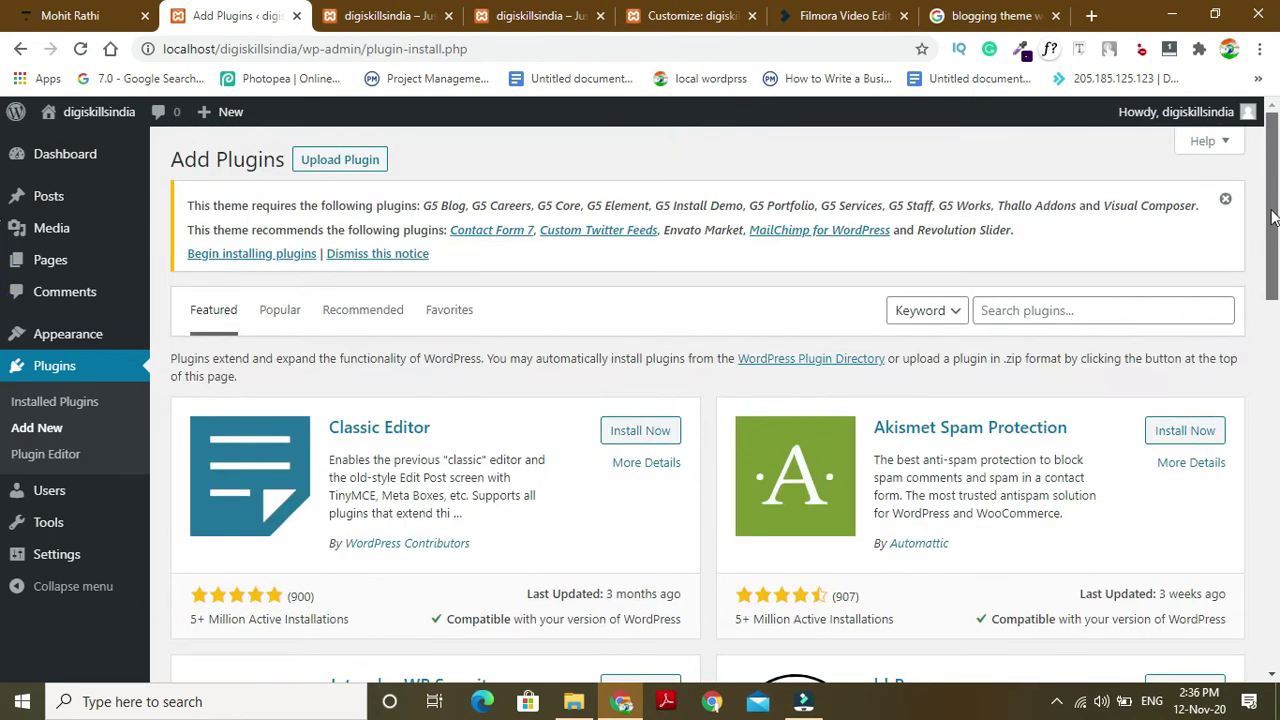
{"action": "left_click", "coordinate": [999, 311]}
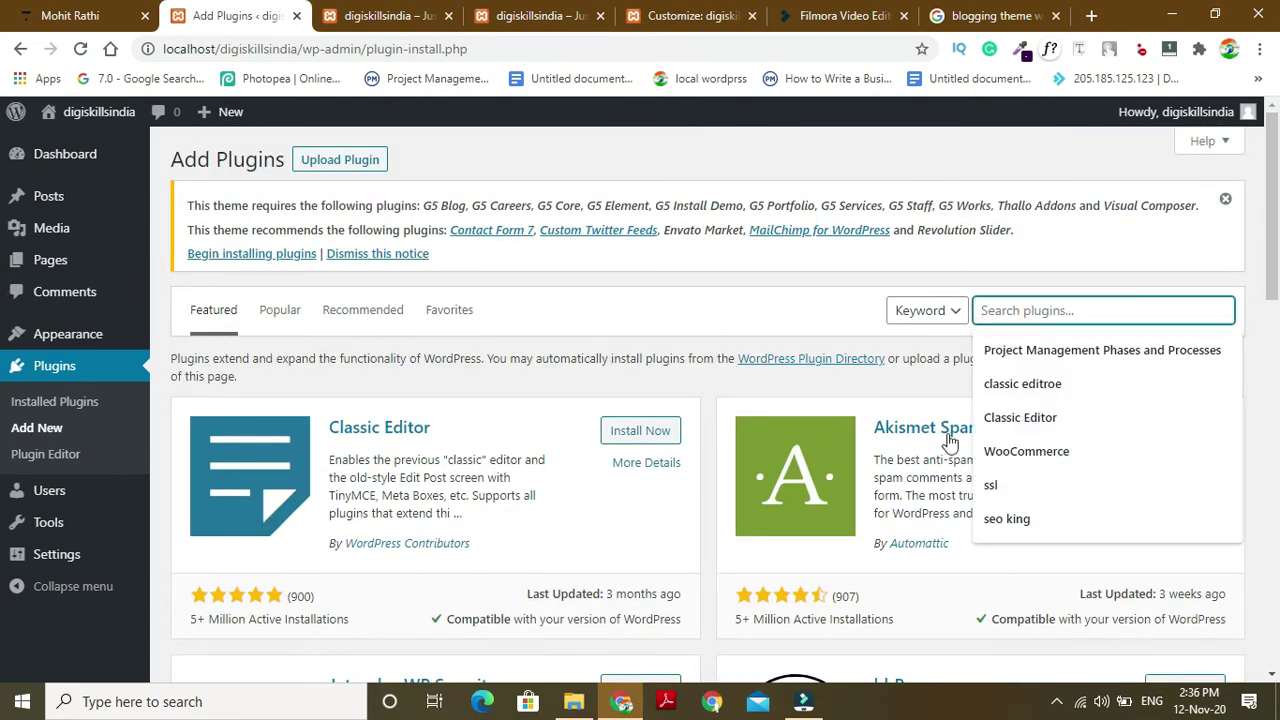
{"action": "left_click", "coordinate": [625, 390]}
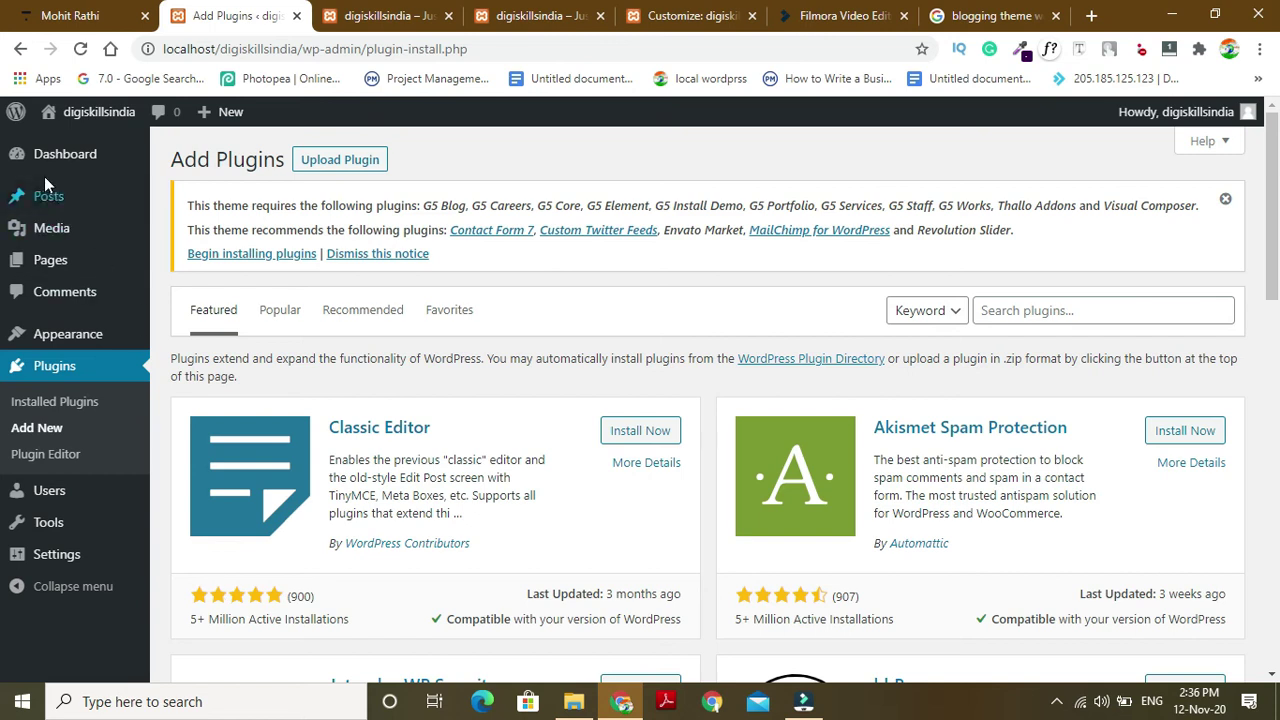
Open the "Hello world!" post from All Posts to view it in the block editor, and return to the posts list.
{"action": "mouse_move", "coordinate": [46, 198]}
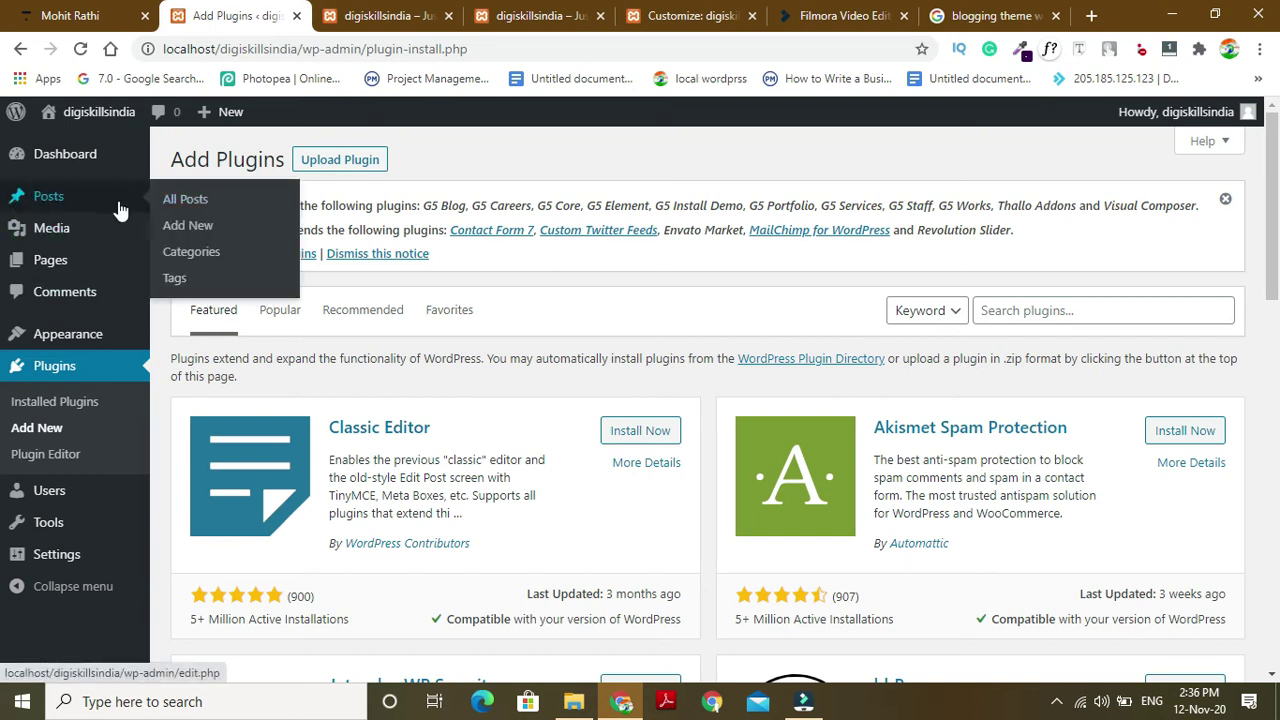
{"action": "left_click", "coordinate": [167, 198]}
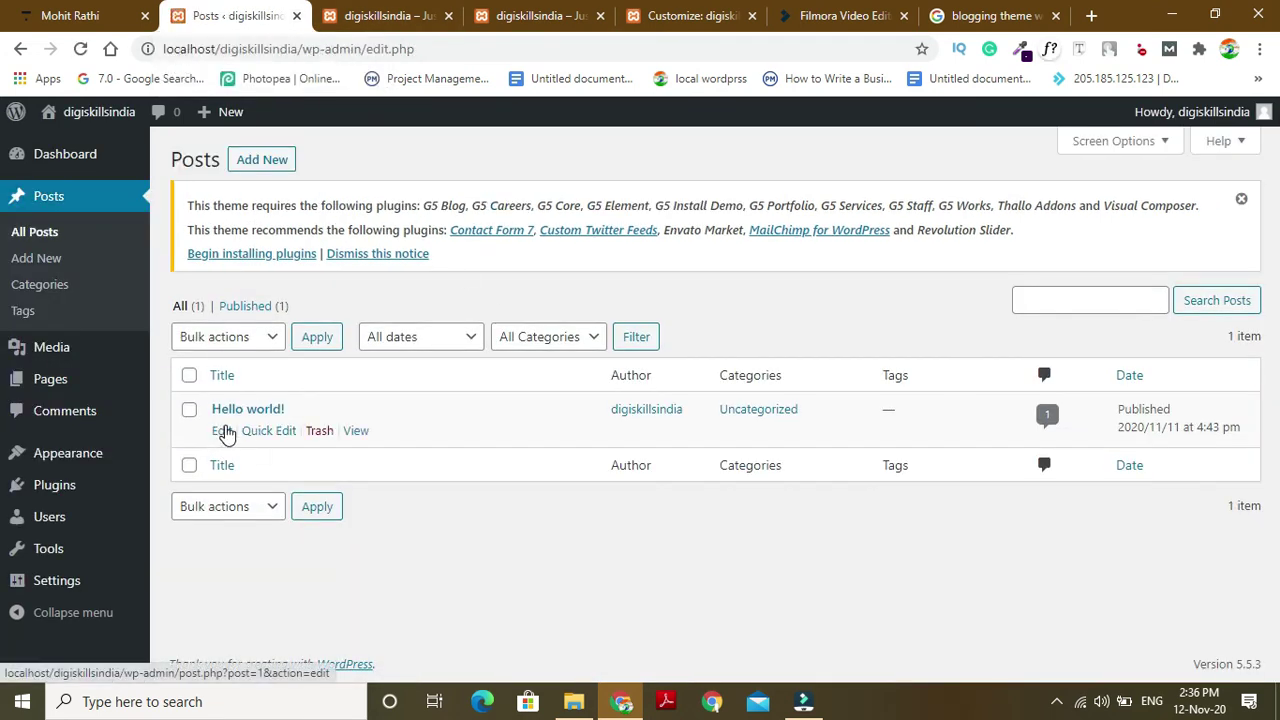
{"action": "left_click", "coordinate": [224, 431]}
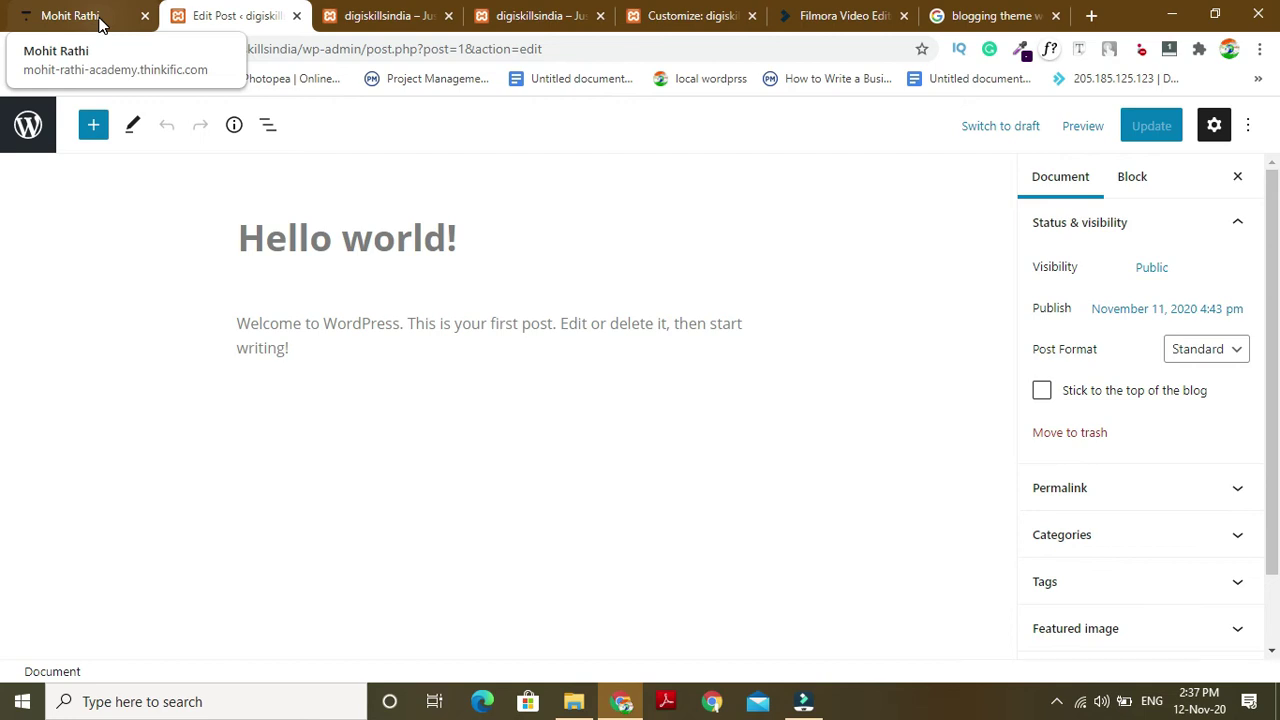
{"action": "left_click", "coordinate": [20, 48]}
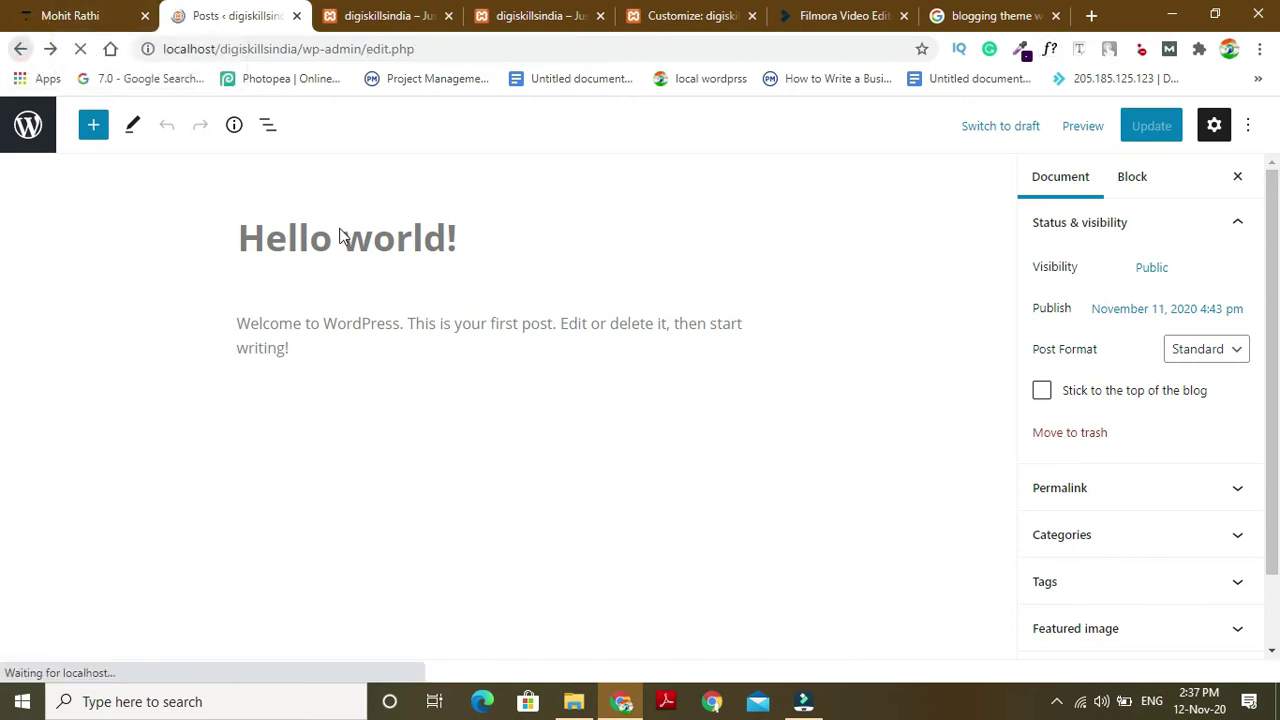
Install the Classic Editor plugin from the Popular plugins listing for adding new plugins.
{"action": "mouse_move", "coordinate": [57, 493]}
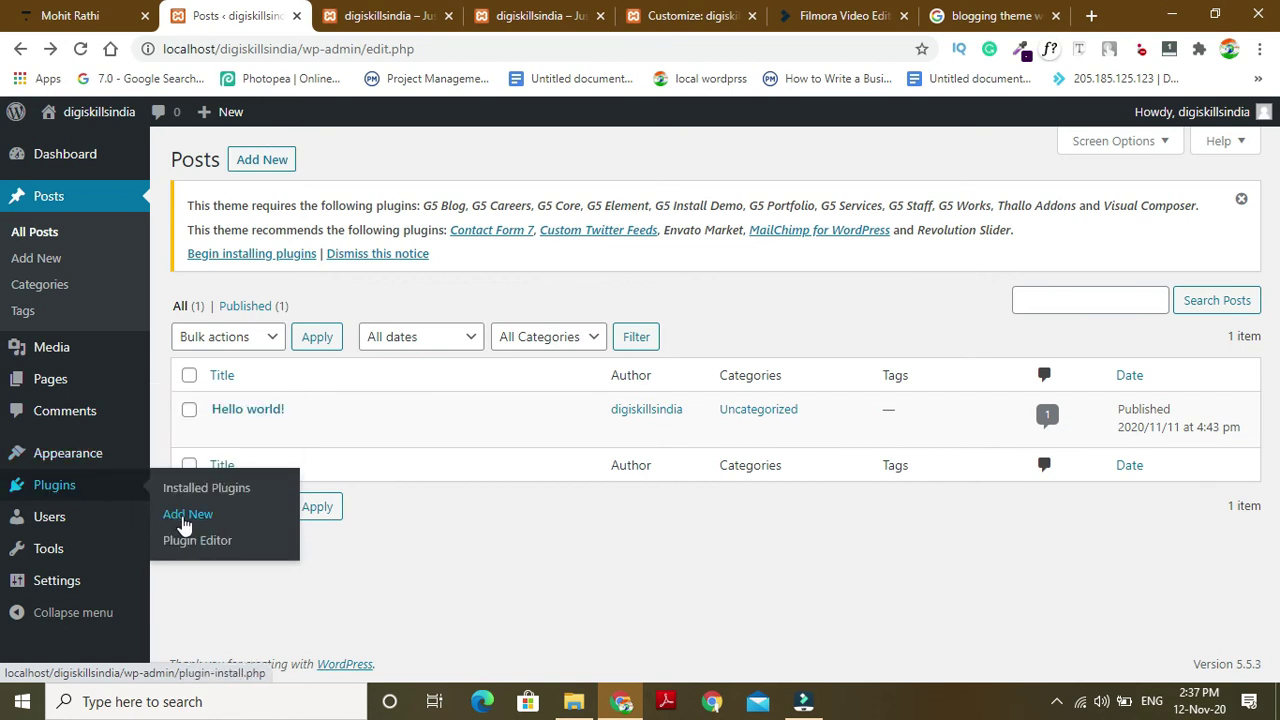
{"action": "left_click", "coordinate": [183, 518]}
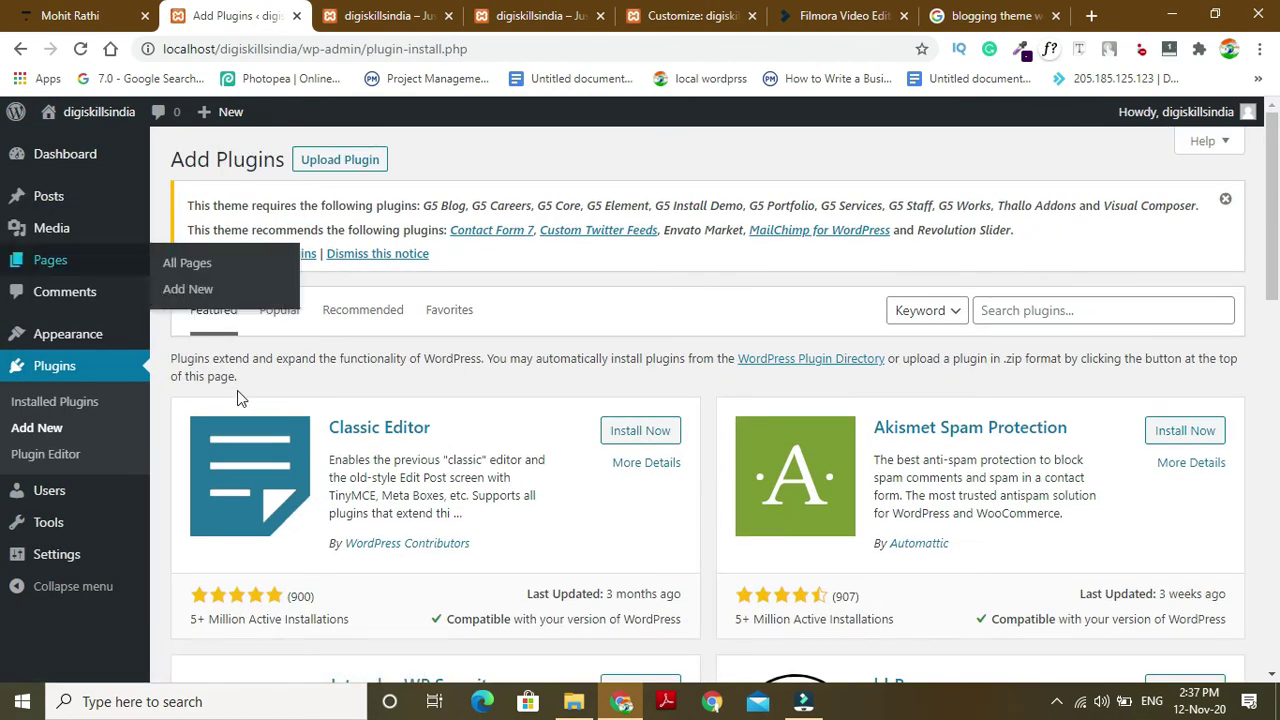
{"action": "mouse_move", "coordinate": [1273, 287]}
{"action": "left_mouse_down"}
{"action": "mouse_move", "coordinate": [1273, 660]}
{"action": "mouse_move", "coordinate": [1275, 290]}
{"action": "left_mouse_up"}
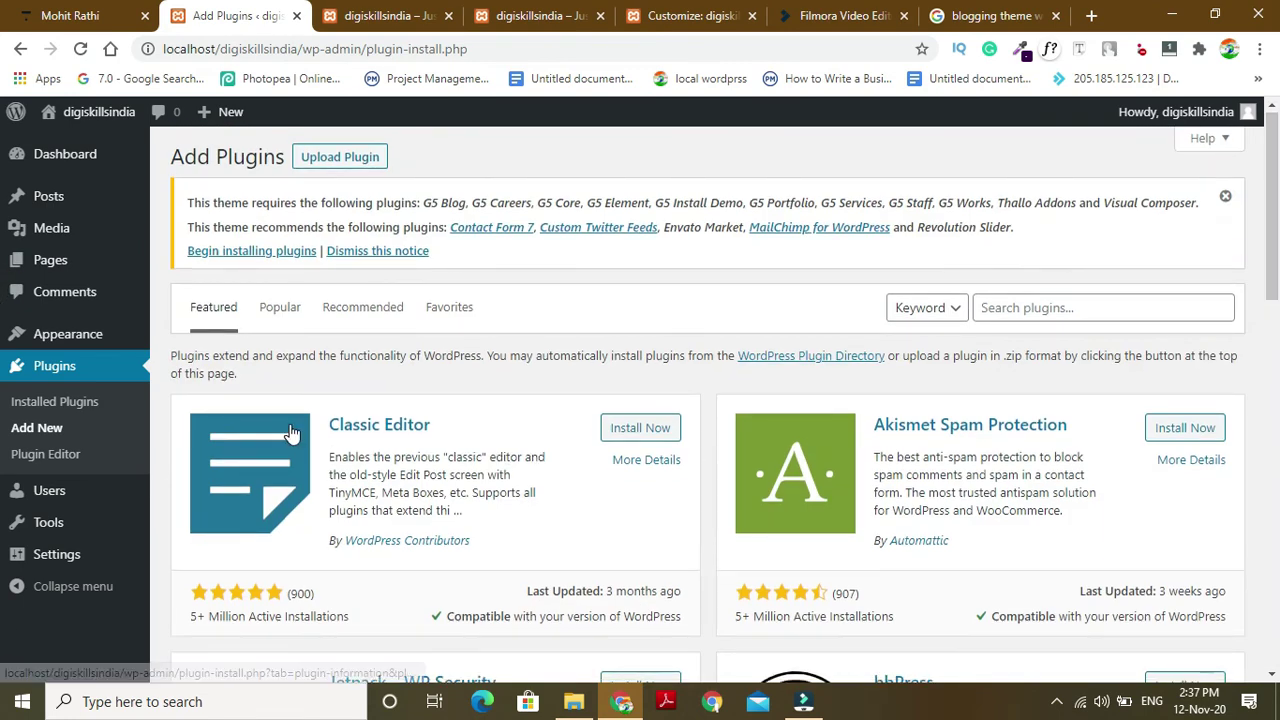
{"action": "left_click", "coordinate": [284, 320]}
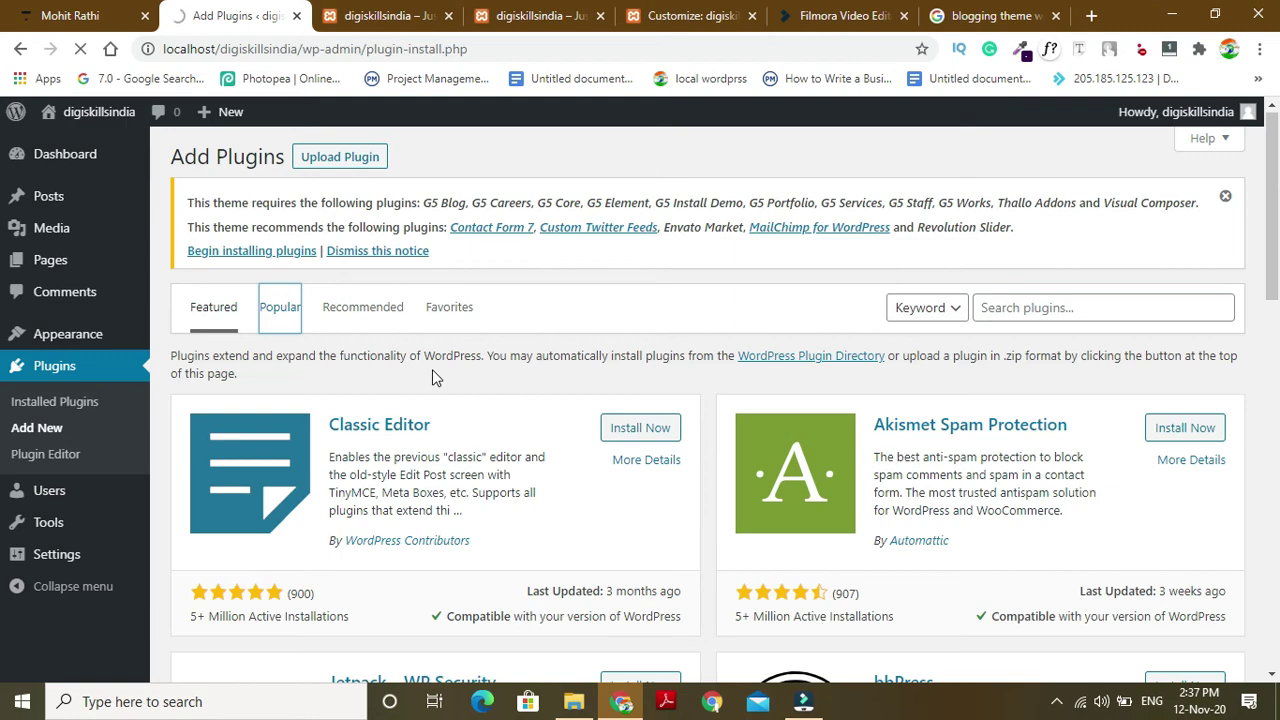
{"action": "left_click_drag", "start_coordinate": [1275, 282], "coordinate": [1277, 699]}
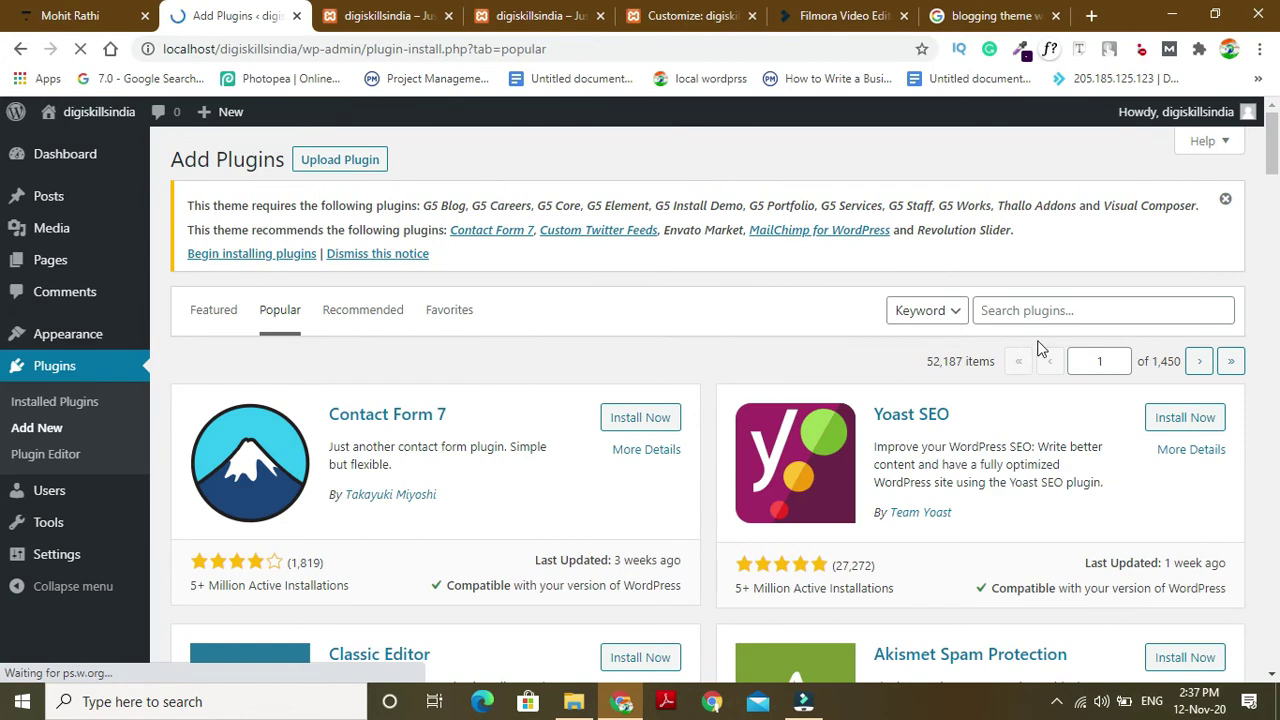
{"action": "mouse_move", "coordinate": [1277, 130]}
{"action": "left_mouse_down"}
{"action": "mouse_move", "coordinate": [1278, 158]}
{"action": "mouse_move", "coordinate": [1278, 139]}
{"action": "left_mouse_up"}
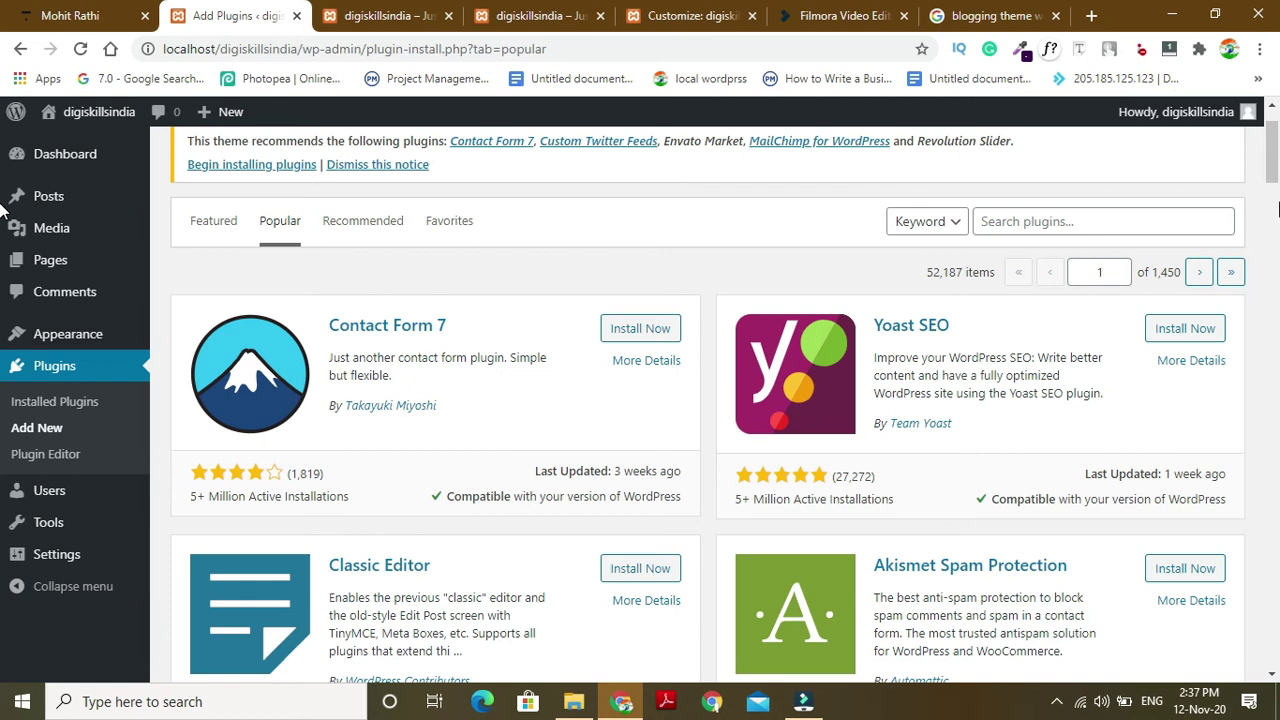
{"action": "scroll", "coordinate": [1278, 207], "scroll_direction": "down", "scroll_amount": 3}
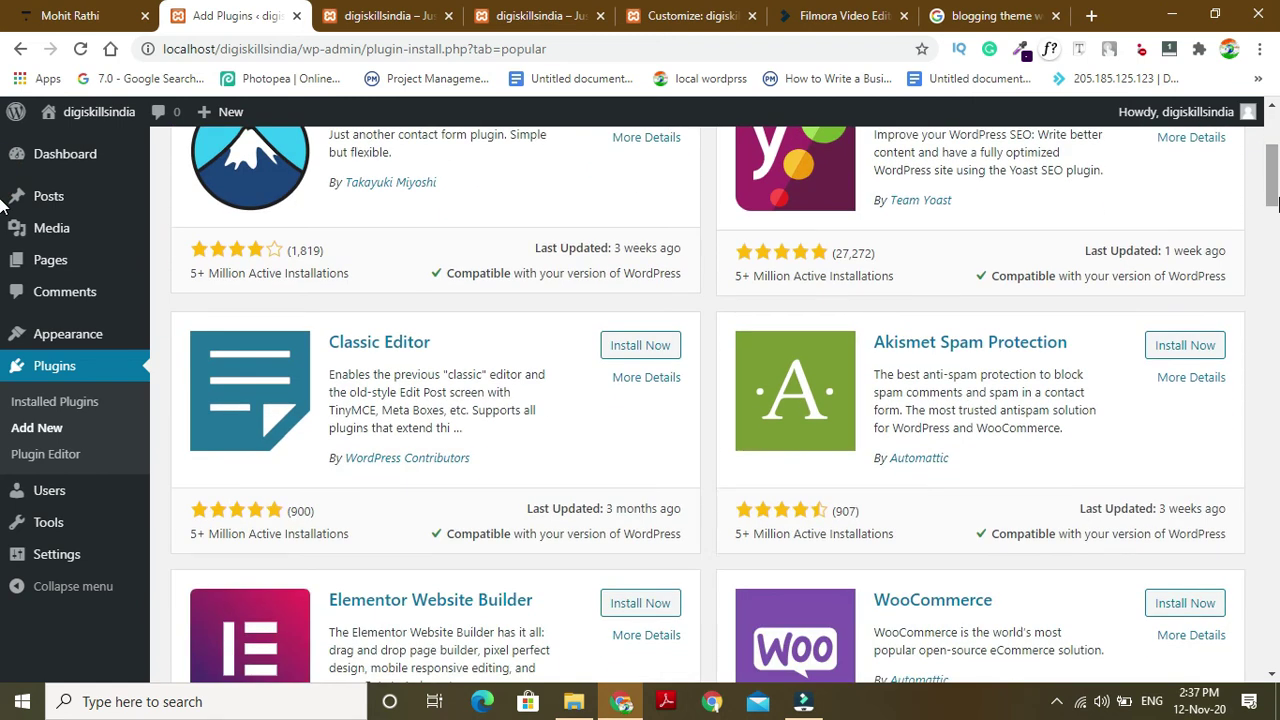
{"action": "left_click", "coordinate": [628, 352]}
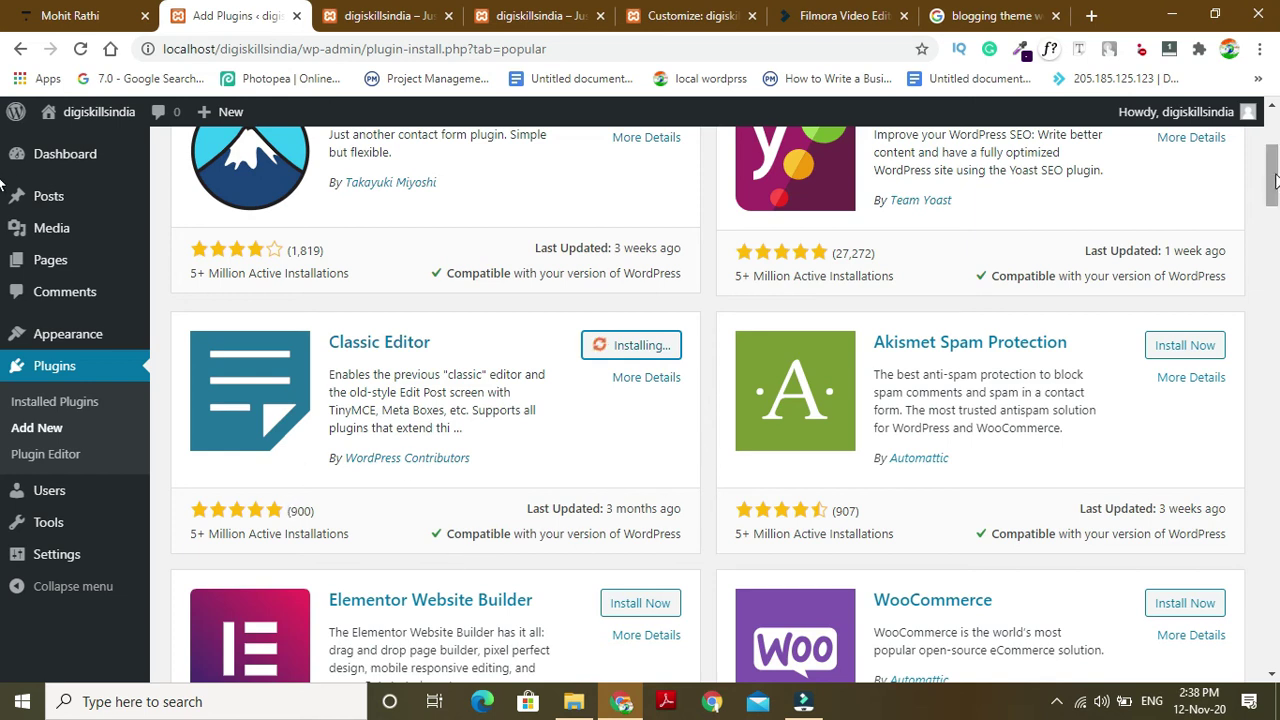
Activate the newly installed Classic Editor plugin from the Popular plugins listing.
{"action": "left_click_drag", "start_coordinate": [1275, 177], "coordinate": [1272, 203]}
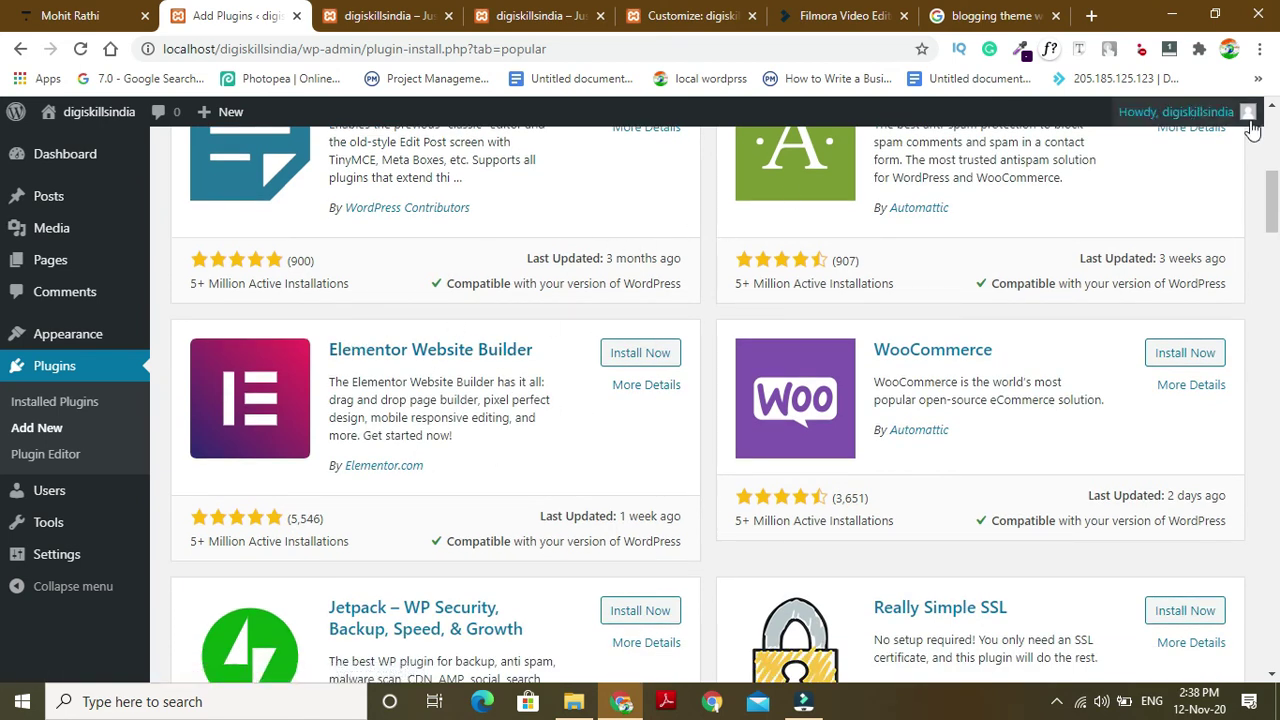
{"action": "mouse_move", "coordinate": [1272, 200]}
{"action": "left_mouse_down"}
{"action": "mouse_move", "coordinate": [1274, 135]}
{"action": "mouse_move", "coordinate": [1275, 190]}
{"action": "left_mouse_up"}
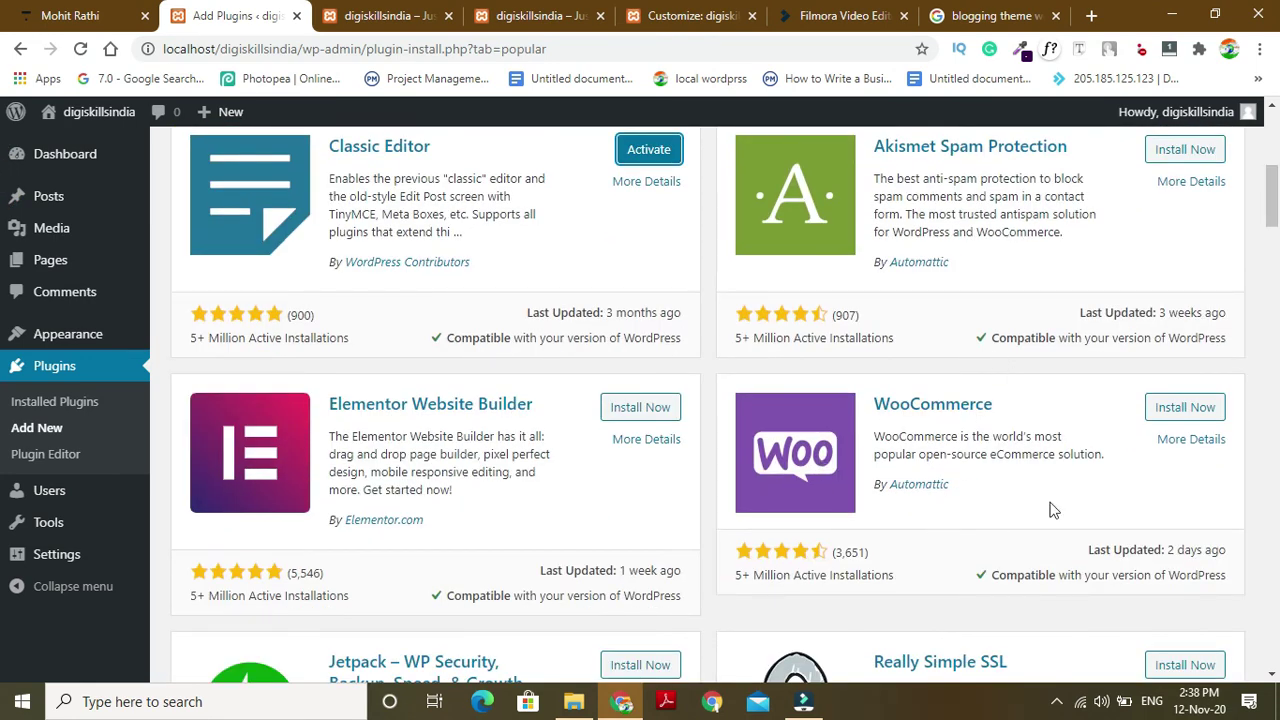
{"action": "left_click_drag", "start_coordinate": [1274, 192], "coordinate": [1274, 168]}
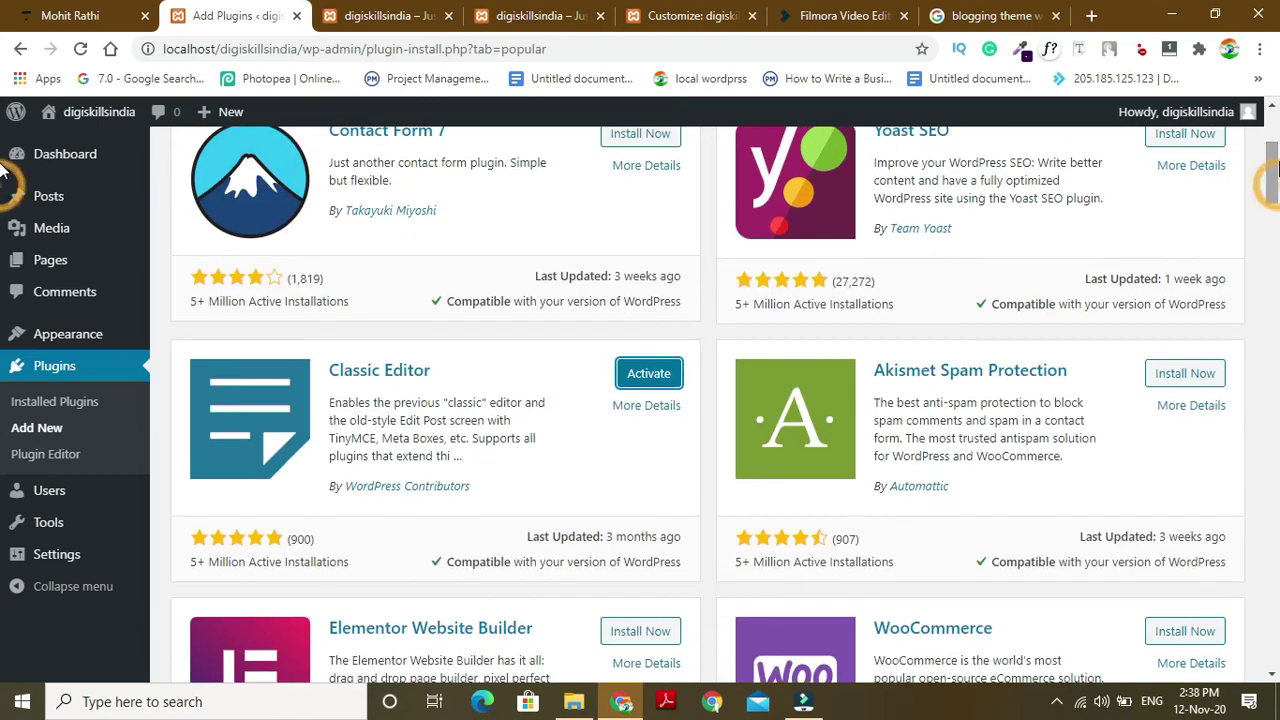
{"action": "left_click", "coordinate": [649, 373]}
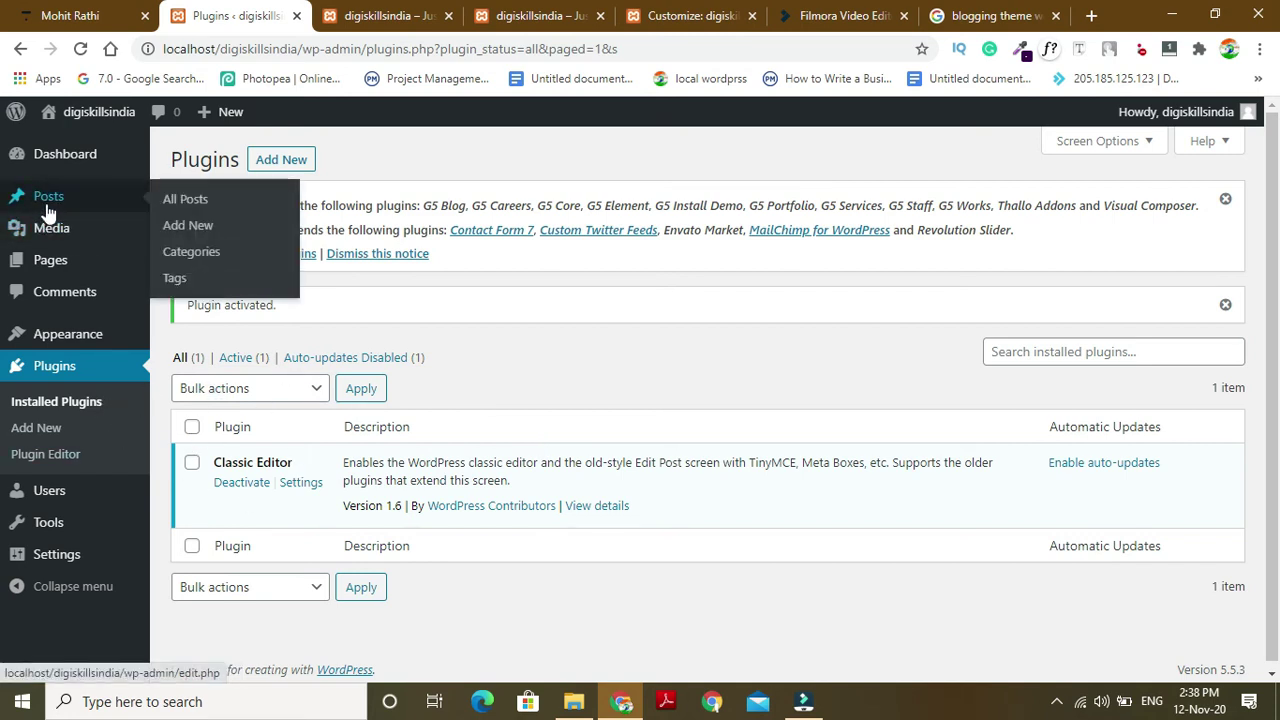
Open the "Hello world!" post for editing from All Posts and examine the classic editing layout.
{"action": "mouse_move", "coordinate": [50, 215]}
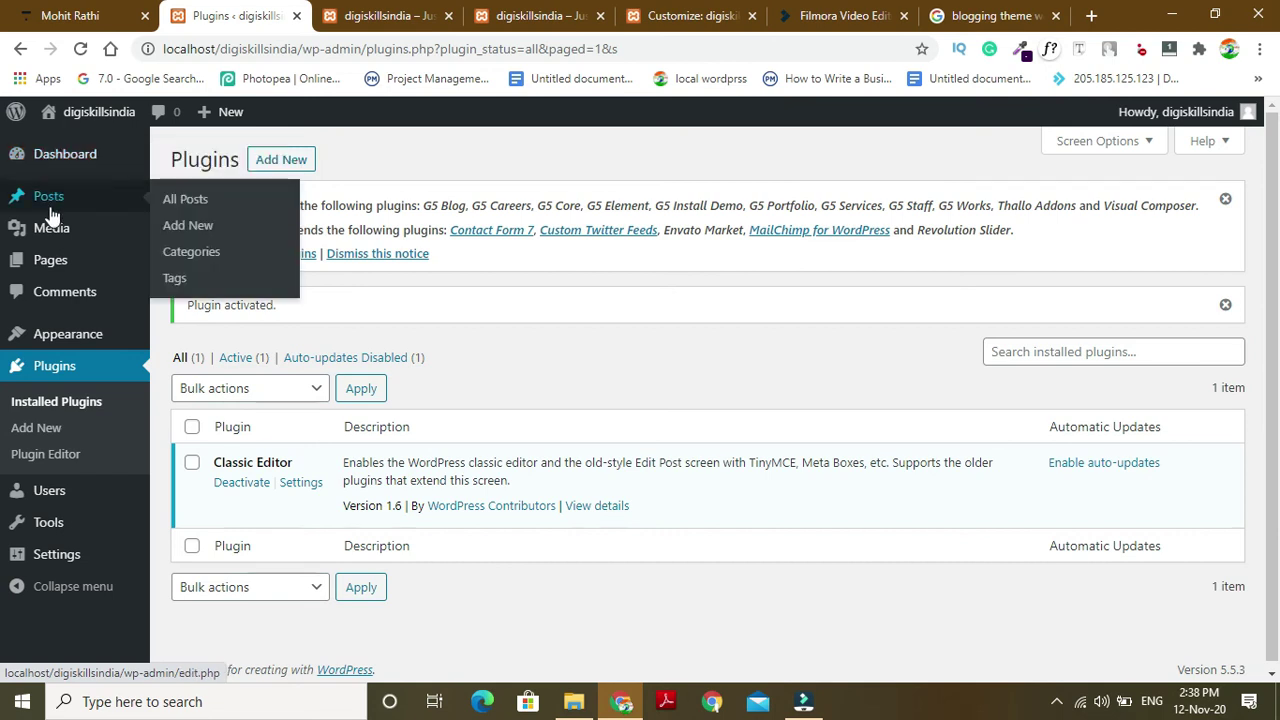
{"action": "left_click", "coordinate": [177, 198]}
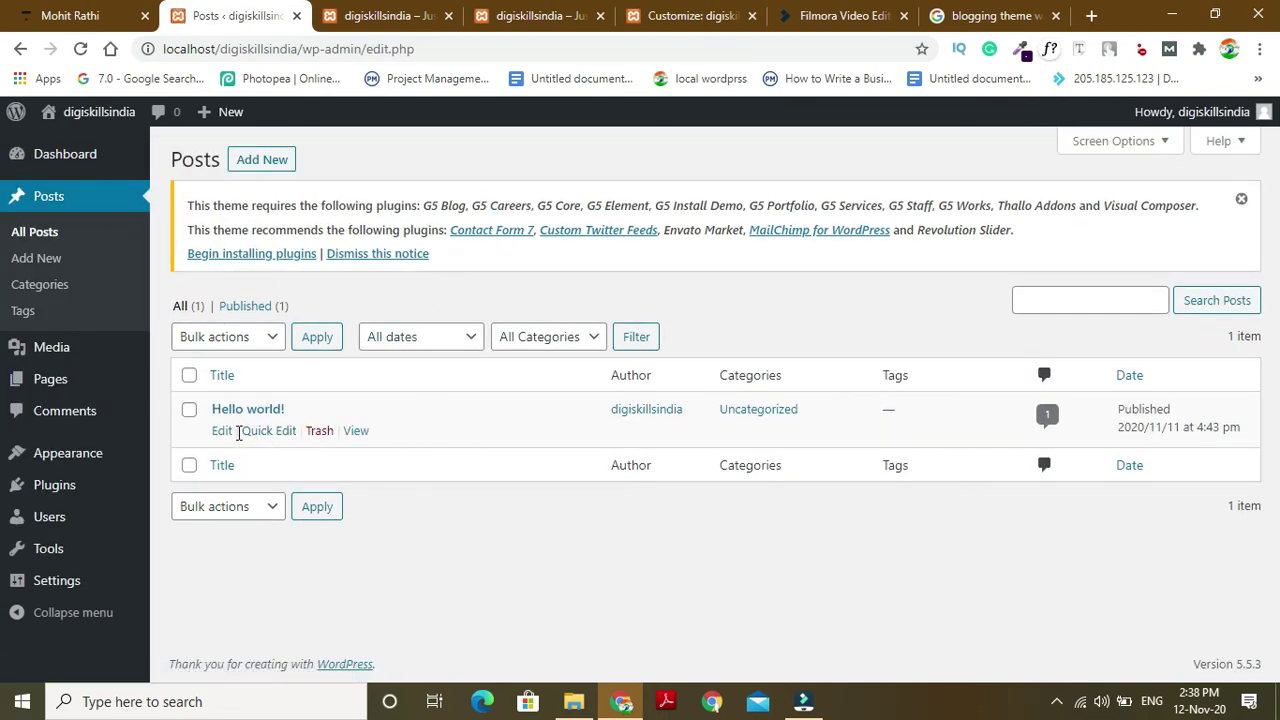
{"action": "left_click", "coordinate": [216, 434]}
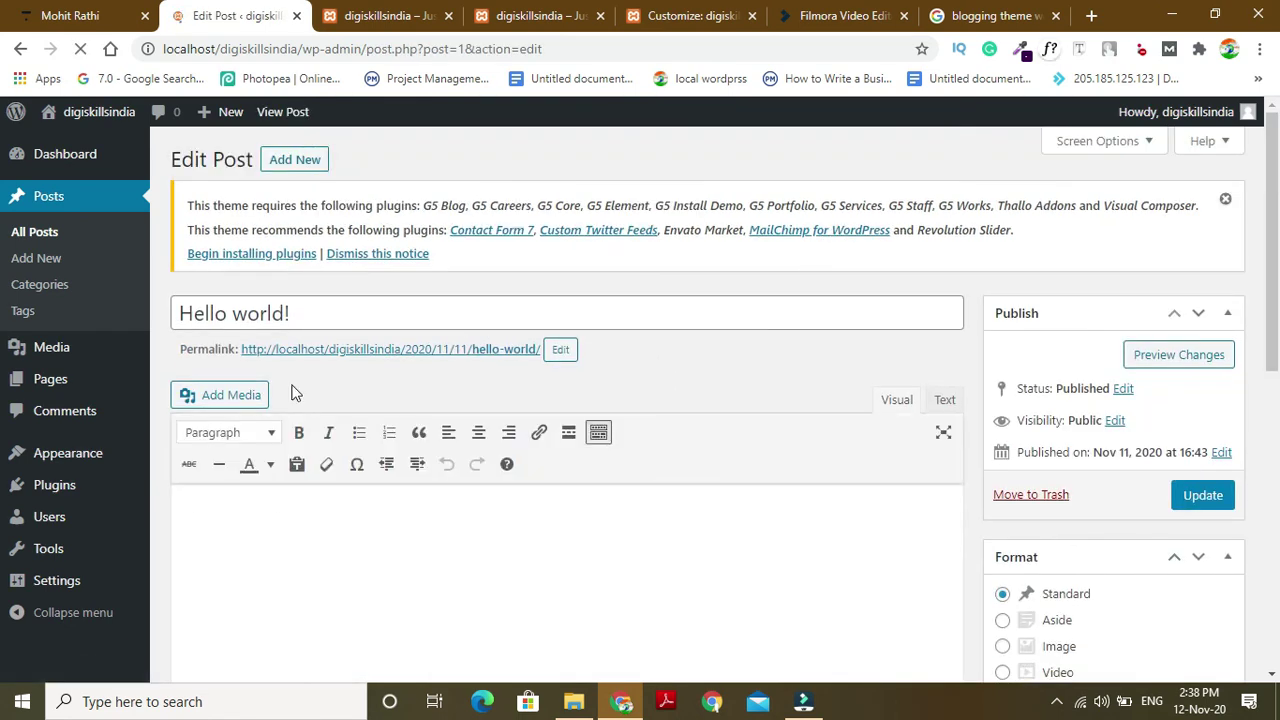
{"action": "left_click_drag", "start_coordinate": [1272, 190], "coordinate": [1278, 370]}
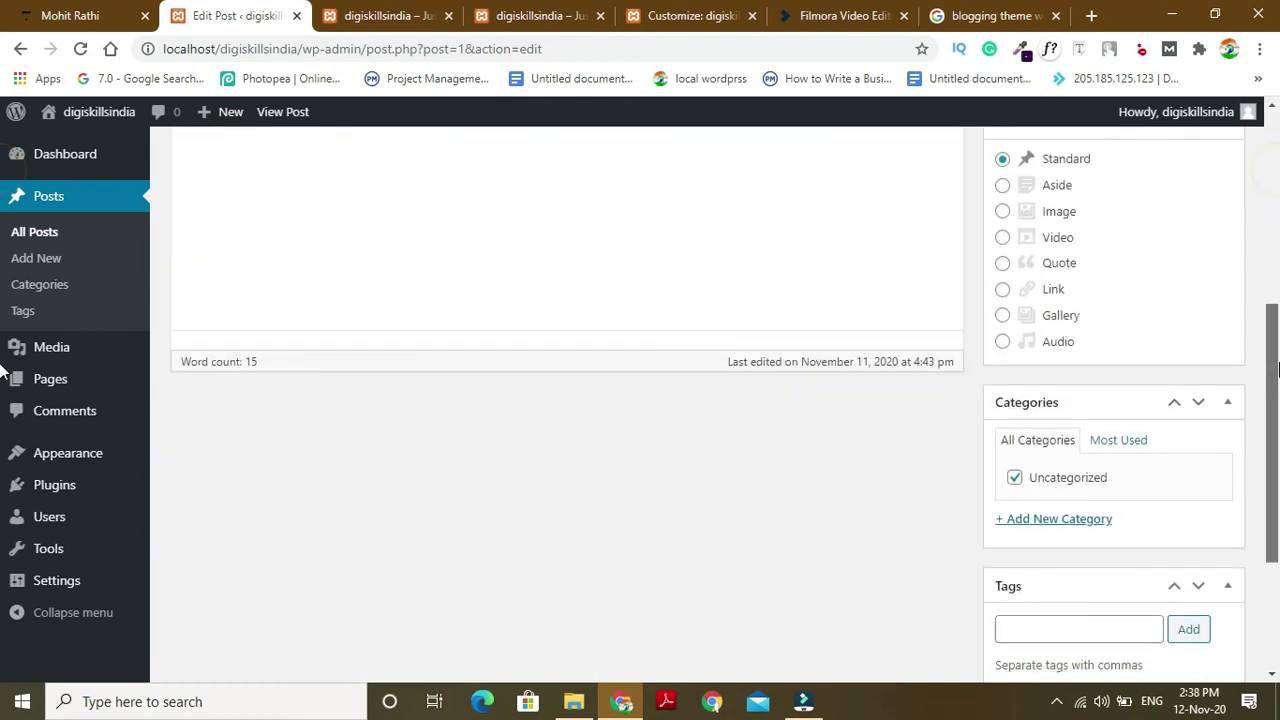
{"action": "left_click", "coordinate": [385, 15]}
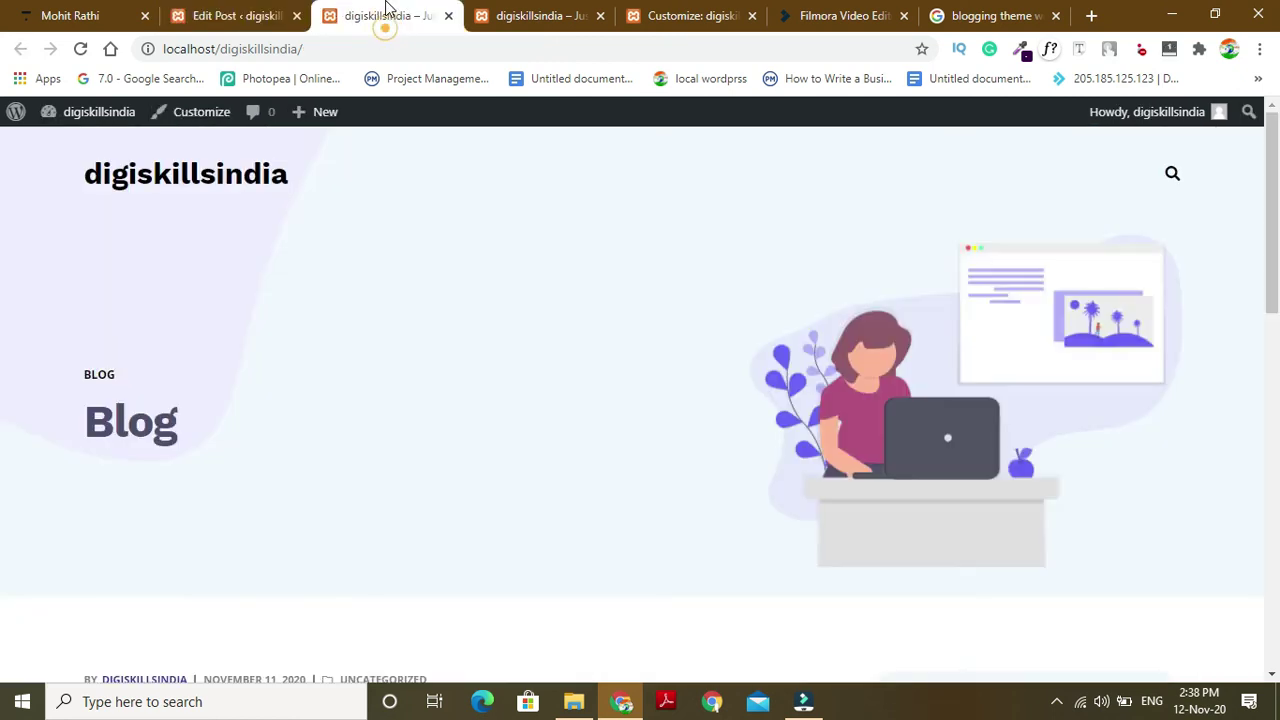
{"action": "left_click", "coordinate": [528, 10]}
{"action": "left_click", "coordinate": [705, 15]}
{"action": "left_click", "coordinate": [335, 10]}
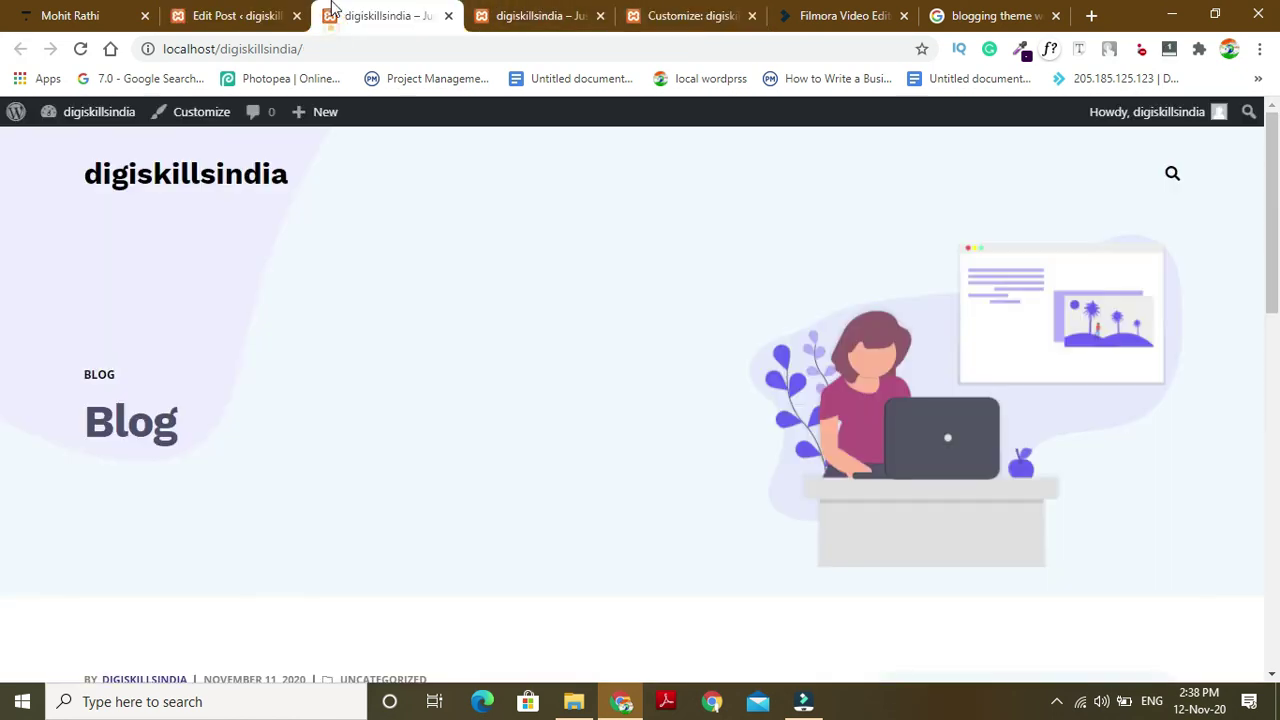
{"action": "left_click", "coordinate": [228, 15]}
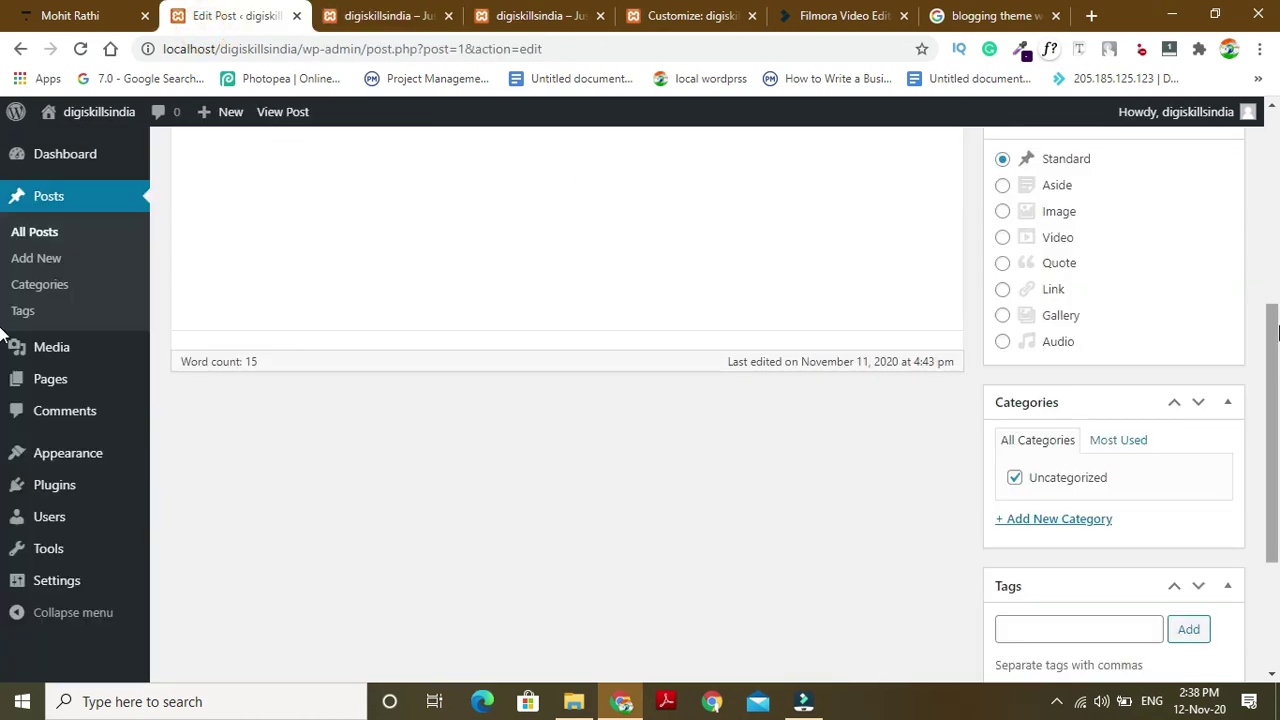
{"action": "scroll", "coordinate": [340, 490], "scroll_direction": "up", "scroll_amount": 5}
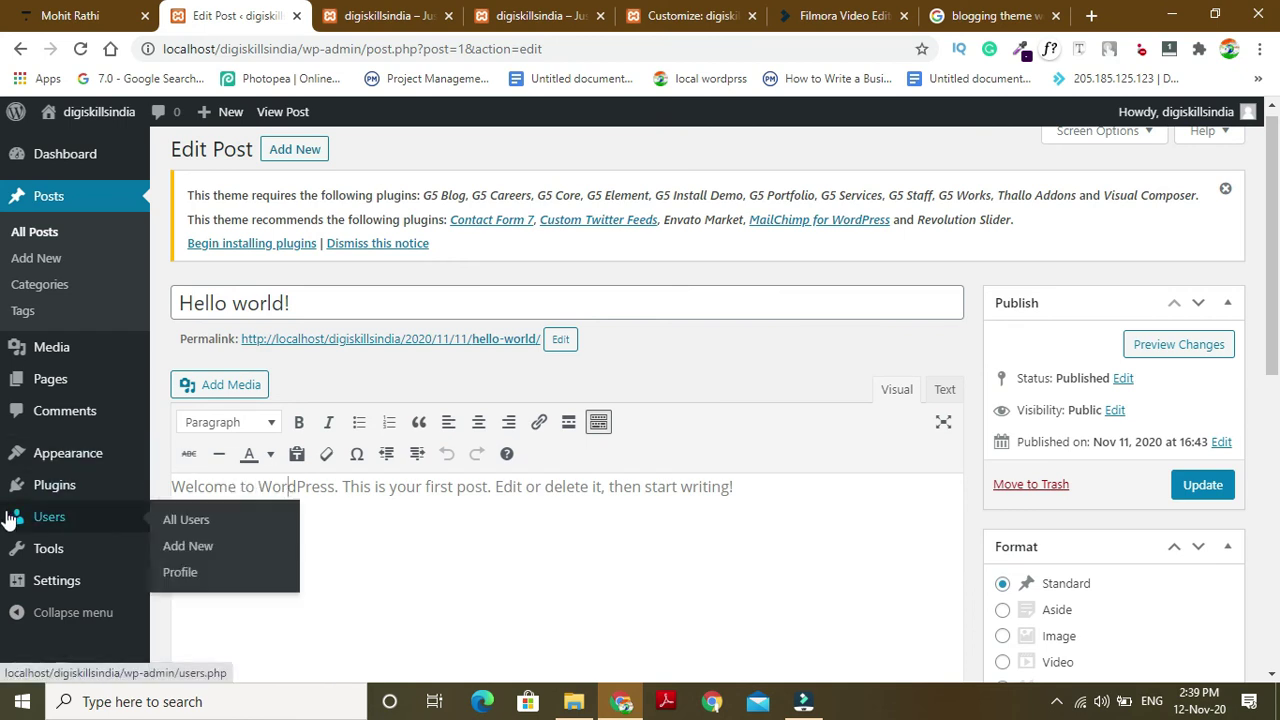
Open the plugin zip upload form on the Add Plugins page, checking the themes folder in File Explorer before returning to Chrome.
{"action": "mouse_move", "coordinate": [62, 490]}
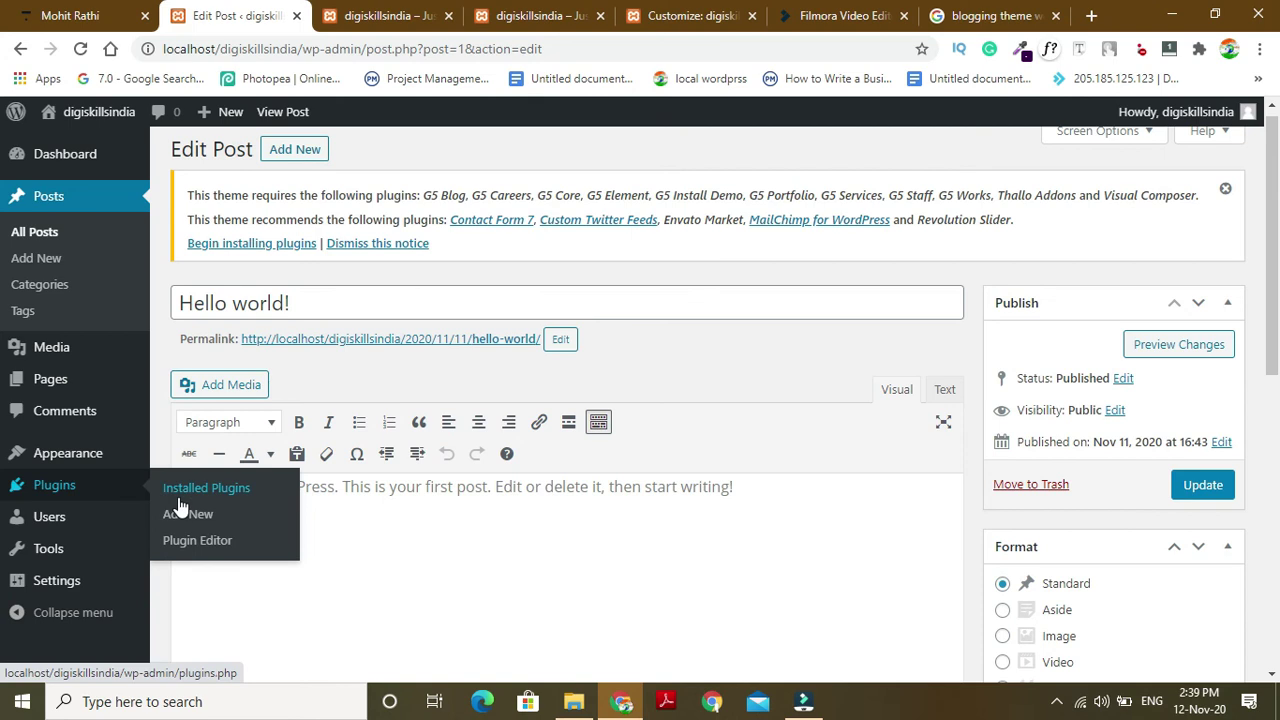
{"action": "left_click", "coordinate": [55, 486]}
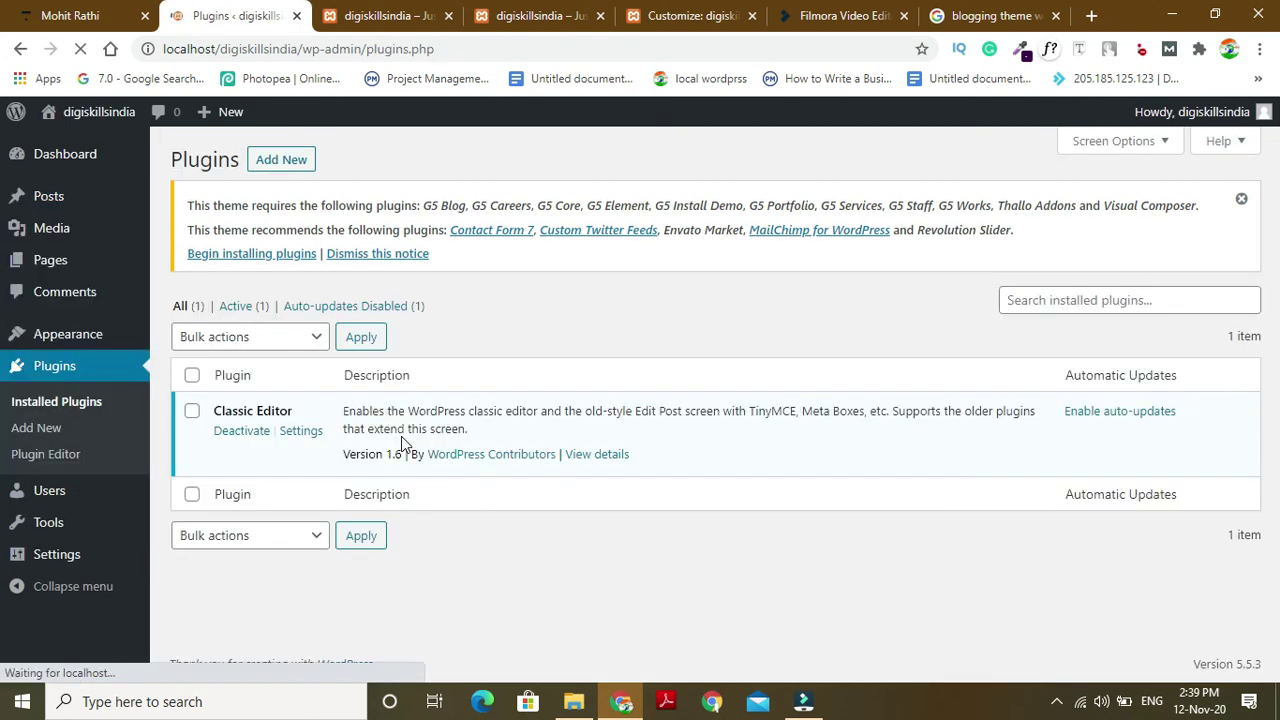
{"action": "left_click", "coordinate": [286, 158]}
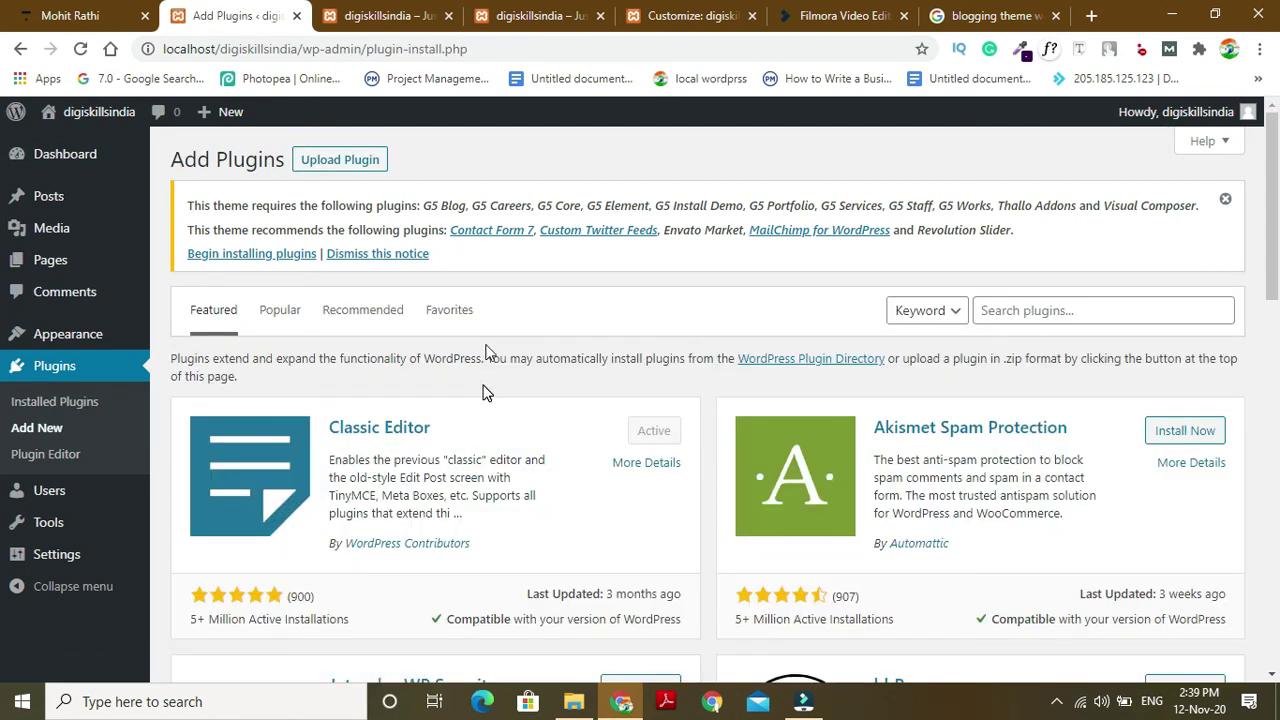
{"action": "left_click", "coordinate": [346, 160]}
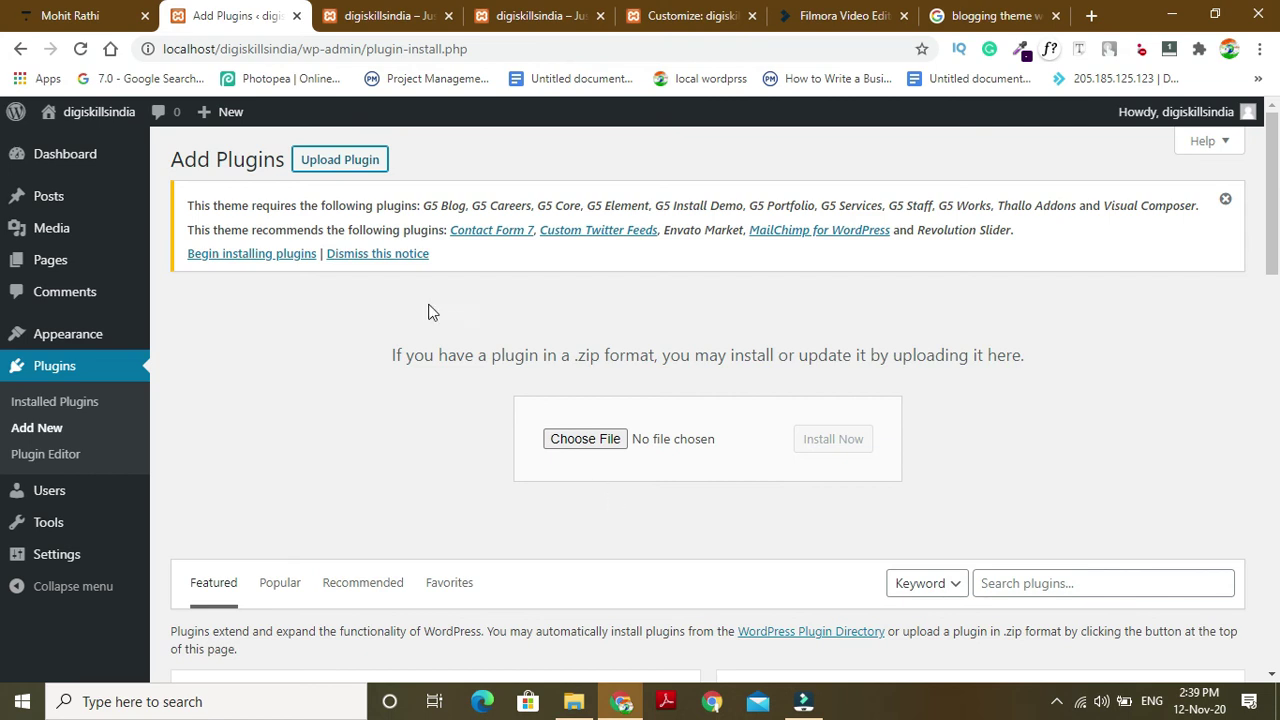
{"action": "left_click", "coordinate": [574, 702]}
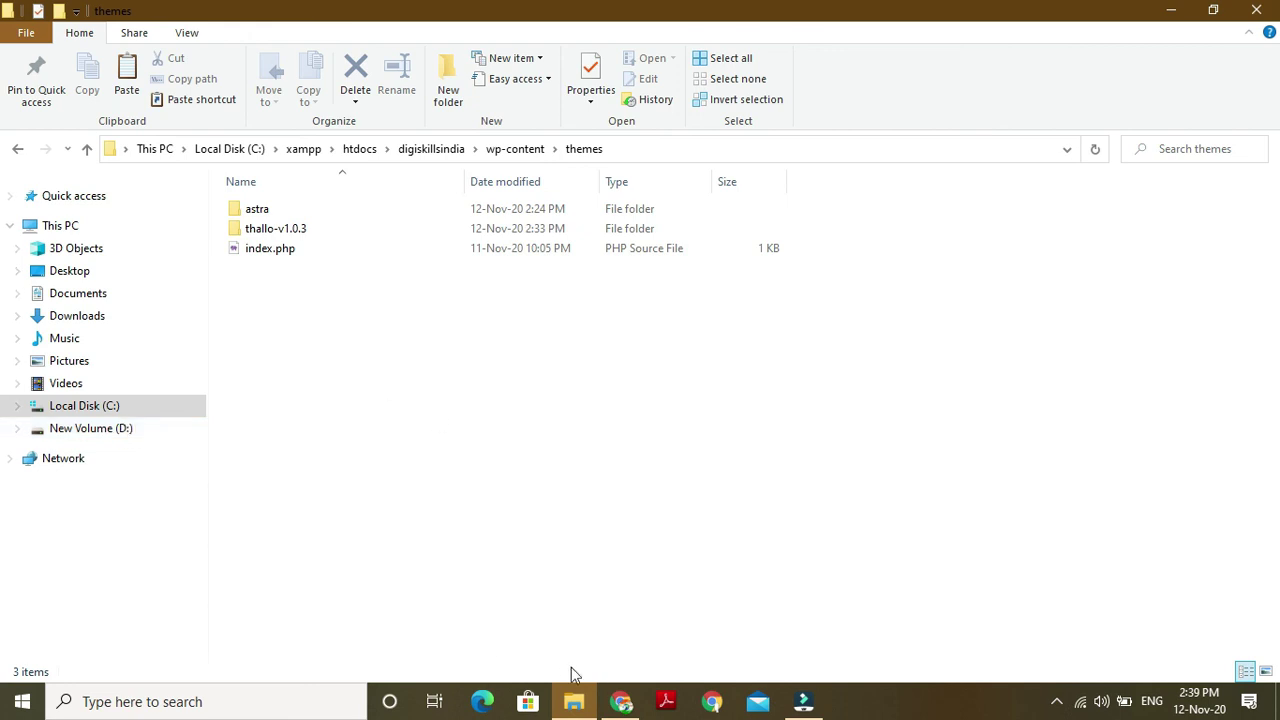
{"action": "left_click", "coordinate": [614, 699]}
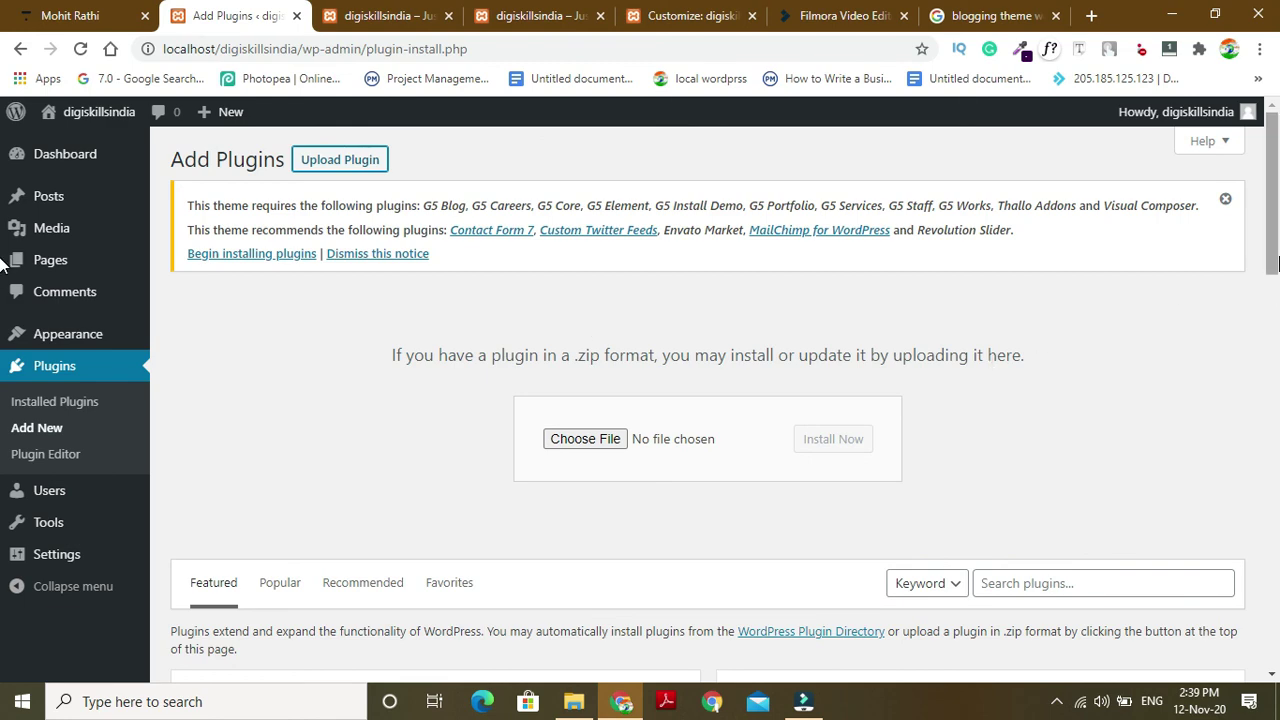
{"action": "scroll", "coordinate": [1276, 362], "scroll_direction": "down", "scroll_amount": 3}
{"action": "left_click_drag", "start_coordinate": [1276, 362], "coordinate": [1276, 265]}
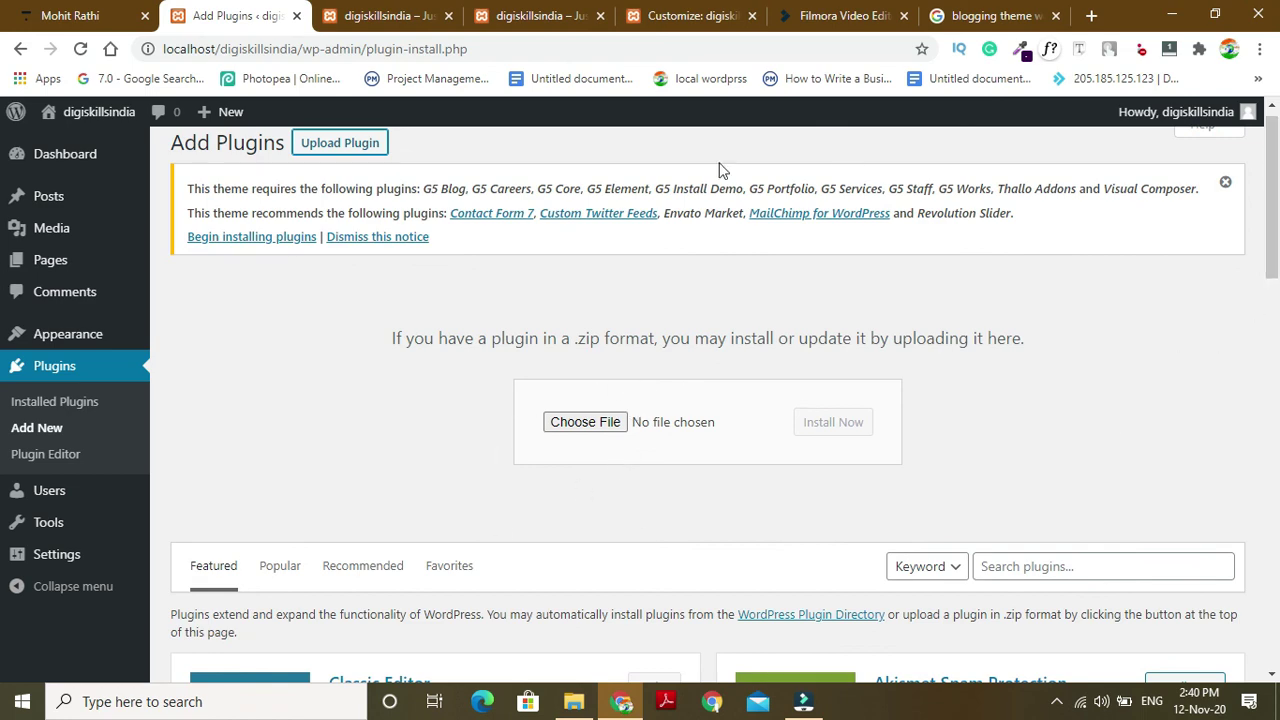
{"action": "mouse_move", "coordinate": [1276, 205]}
{"action": "left_mouse_down"}
{"action": "mouse_move", "coordinate": [1277, 415]}
{"action": "mouse_move", "coordinate": [1277, 392]}
{"action": "left_mouse_up"}
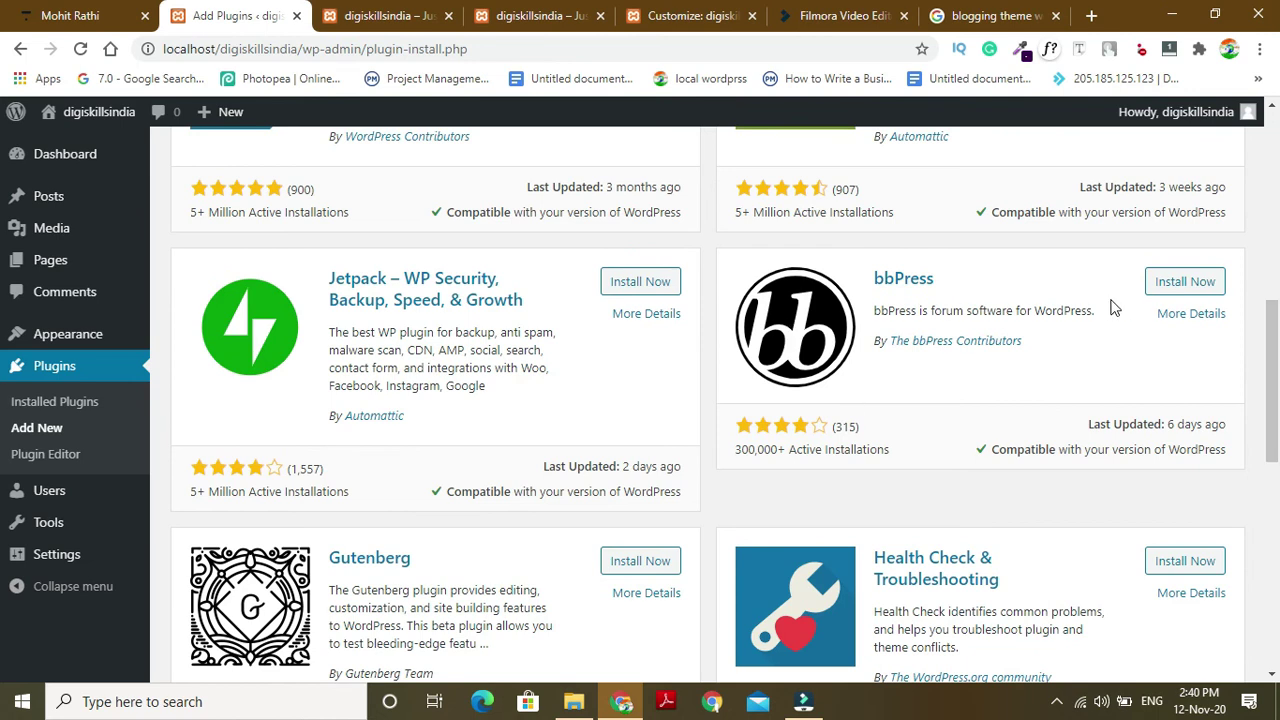
{"action": "scroll", "coordinate": [1270, 420], "scroll_direction": "up", "scroll_amount": 7}
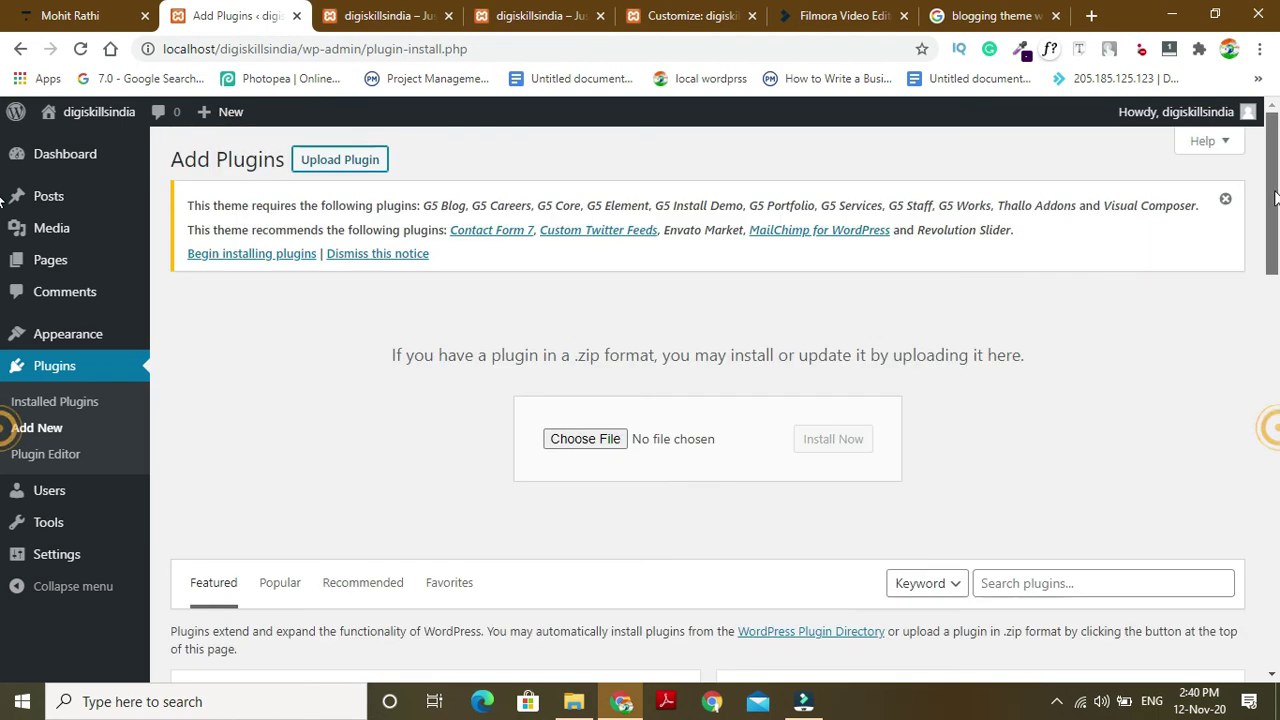
Search Google for "social media plugin wordpress free" in place of the blogging theme query and skim the results.
{"action": "left_click", "coordinate": [1004, 18]}
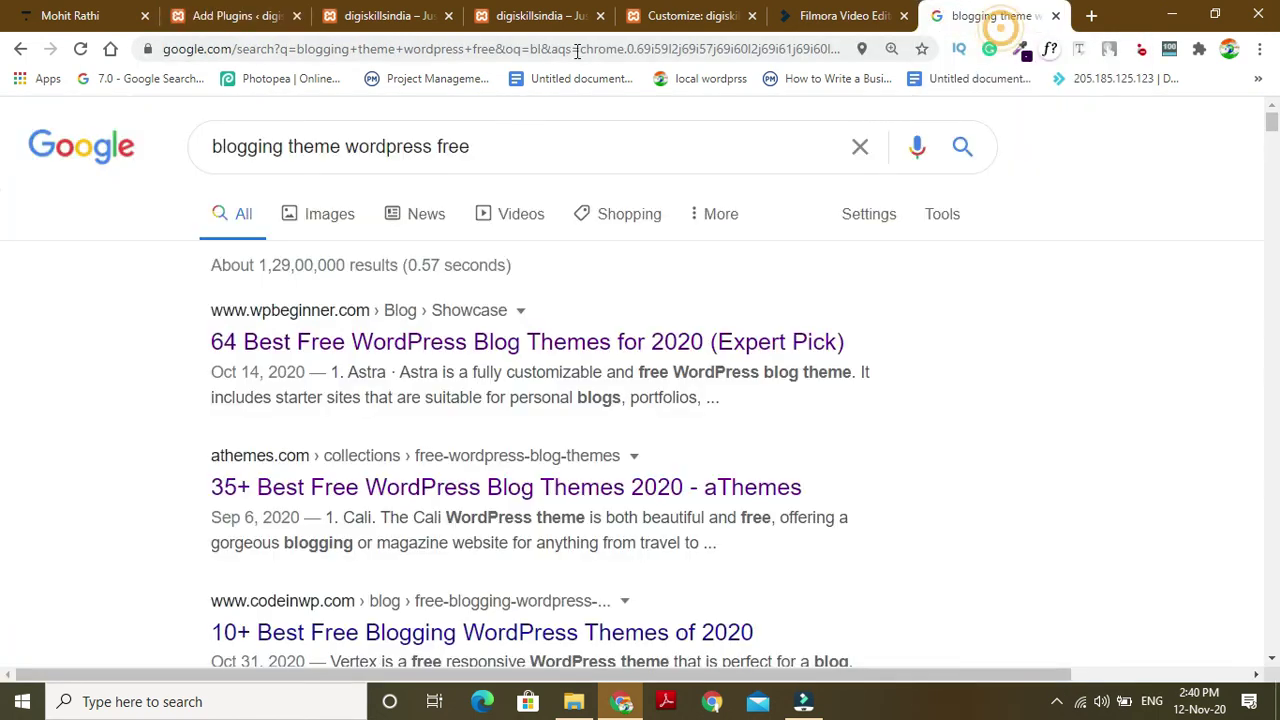
{"action": "left_click", "coordinate": [497, 160]}
{"action": "key", "text": "BackSpace"}
{"action": "key", "text": "BackSpace"}
{"action": "key", "text": "BackSpace"}
{"action": "key", "text": "BackSpace"}
{"action": "key", "text": "BackSpace"}
{"action": "key", "text": "BackSpace"}
{"action": "key", "text": "BackSpace"}
{"action": "key", "text": "BackSpace"}
{"action": "key", "text": "BackSpace"}
{"action": "key", "text": "BackSpace"}
{"action": "key", "text": "BackSpace"}
{"action": "key", "text": "BackSpace"}
{"action": "key", "text": "BackSpace"}
{"action": "key", "text": "BackSpace"}
{"action": "key", "text": "BackSpace"}
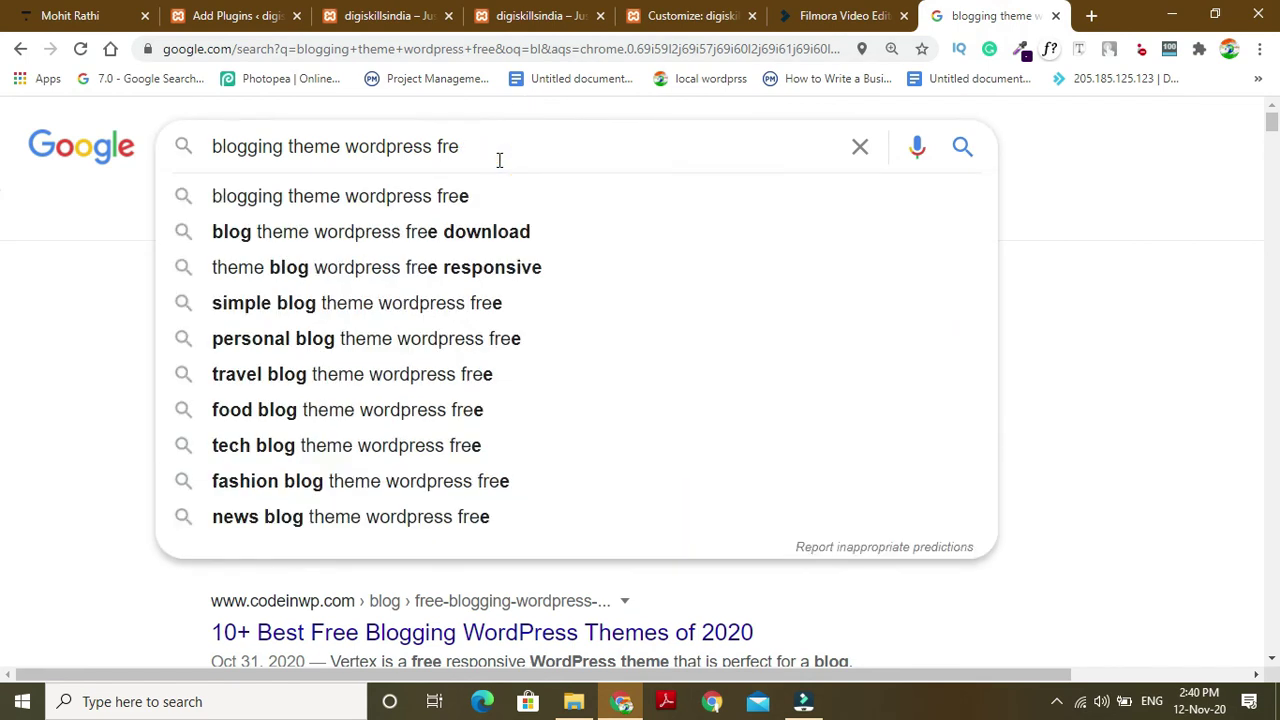
{"action": "key", "text": "BackSpace"}
{"action": "key", "text": "BackSpace"}
{"action": "key", "text": "BackSpace"}
{"action": "key", "text": "BackSpace"}
{"action": "key", "text": "BackSpace"}
{"action": "key", "text": "BackSpace"}
{"action": "key", "text": "BackSpace"}
{"action": "key", "text": "BackSpace"}
{"action": "key", "text": "BackSpace"}
{"action": "key", "text": "BackSpace"}
{"action": "key", "text": "BackSpace"}
{"action": "key", "text": "BackSpace"}
{"action": "key", "text": "BackSpace"}
{"action": "key", "text": "BackSpace"}
{"action": "type", "text": "soc"}
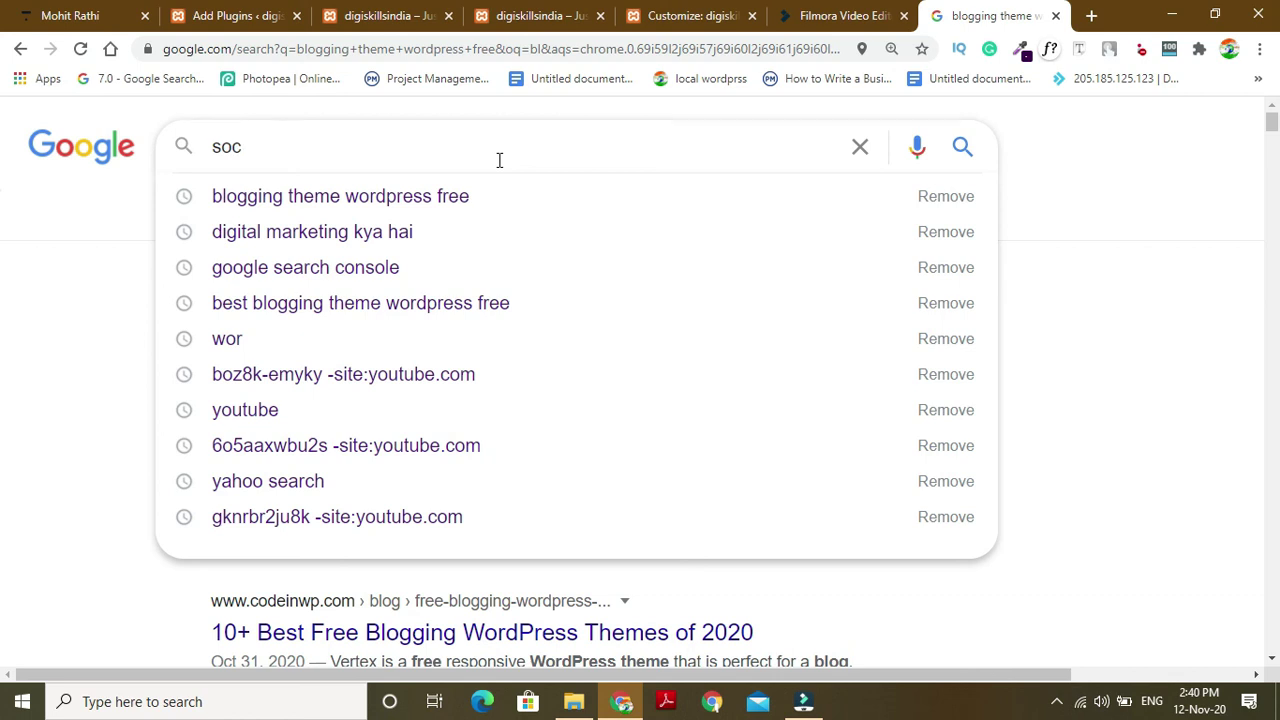
{"action": "type", "text": "ua"}
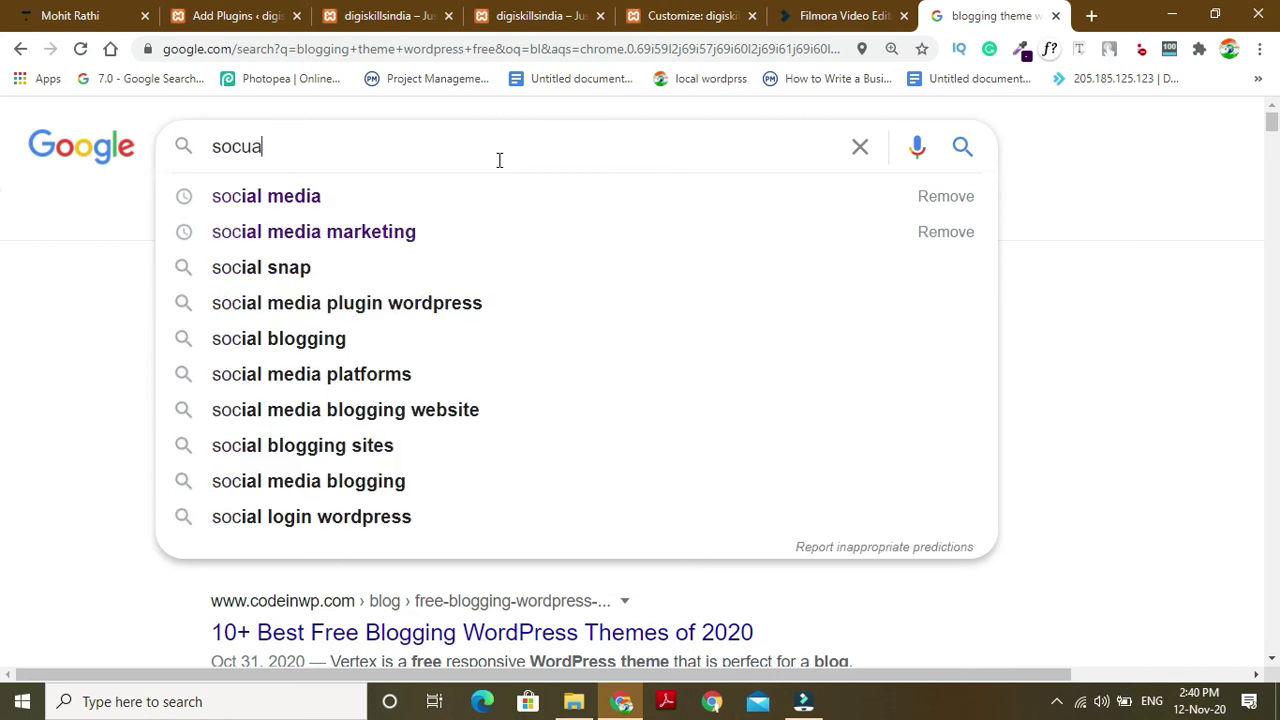
{"action": "key", "text": "Down"}
{"action": "key", "text": "Down"}
{"action": "key", "text": "Down"}
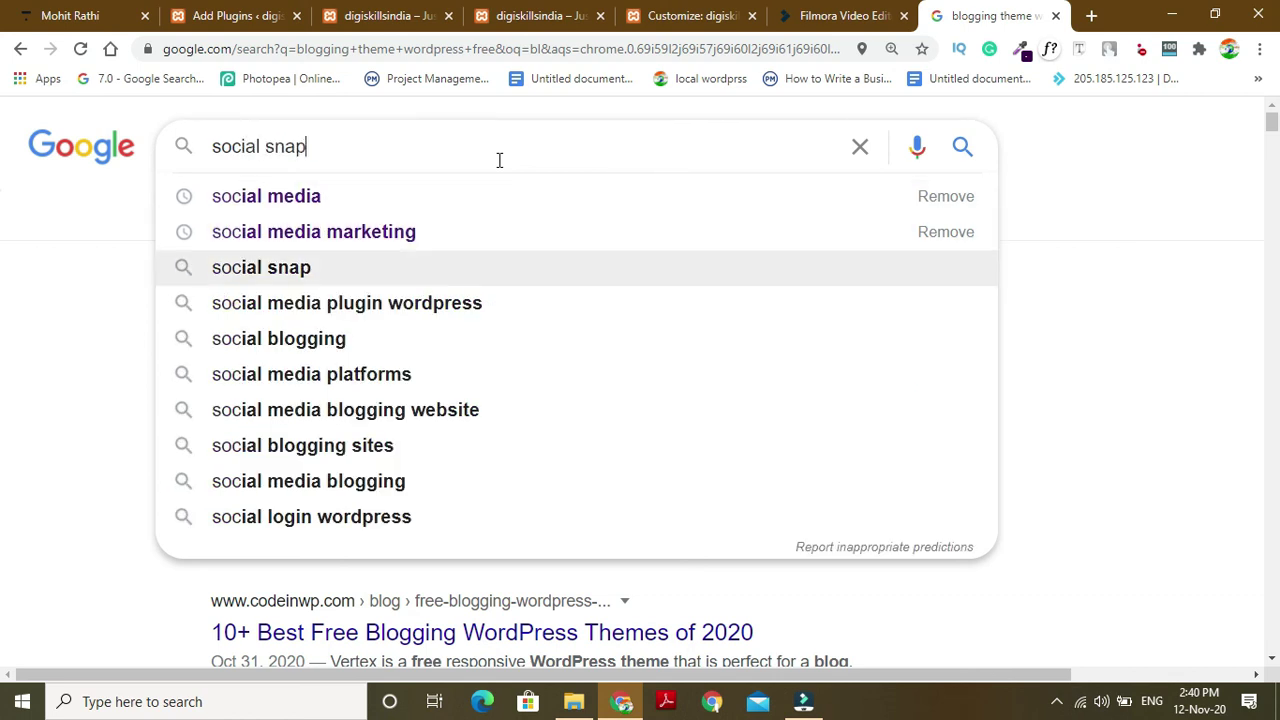
{"action": "key", "text": "Down"}
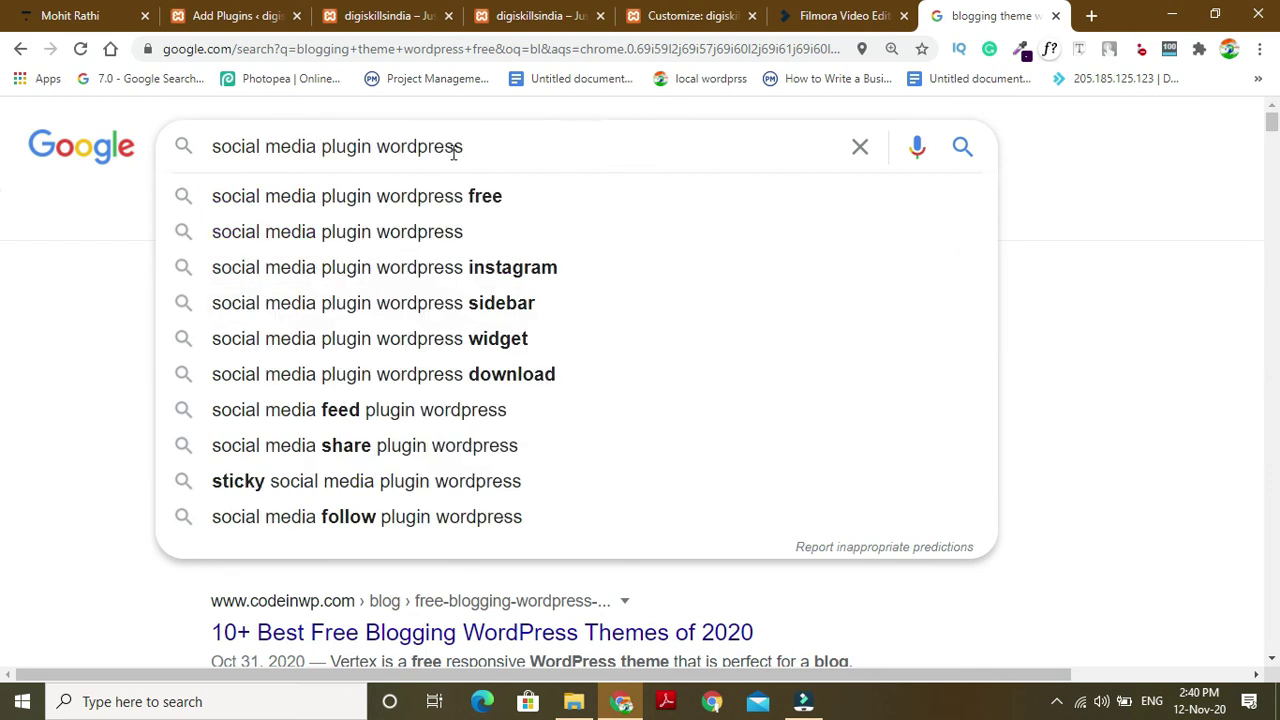
{"action": "left_click", "coordinate": [457, 198]}
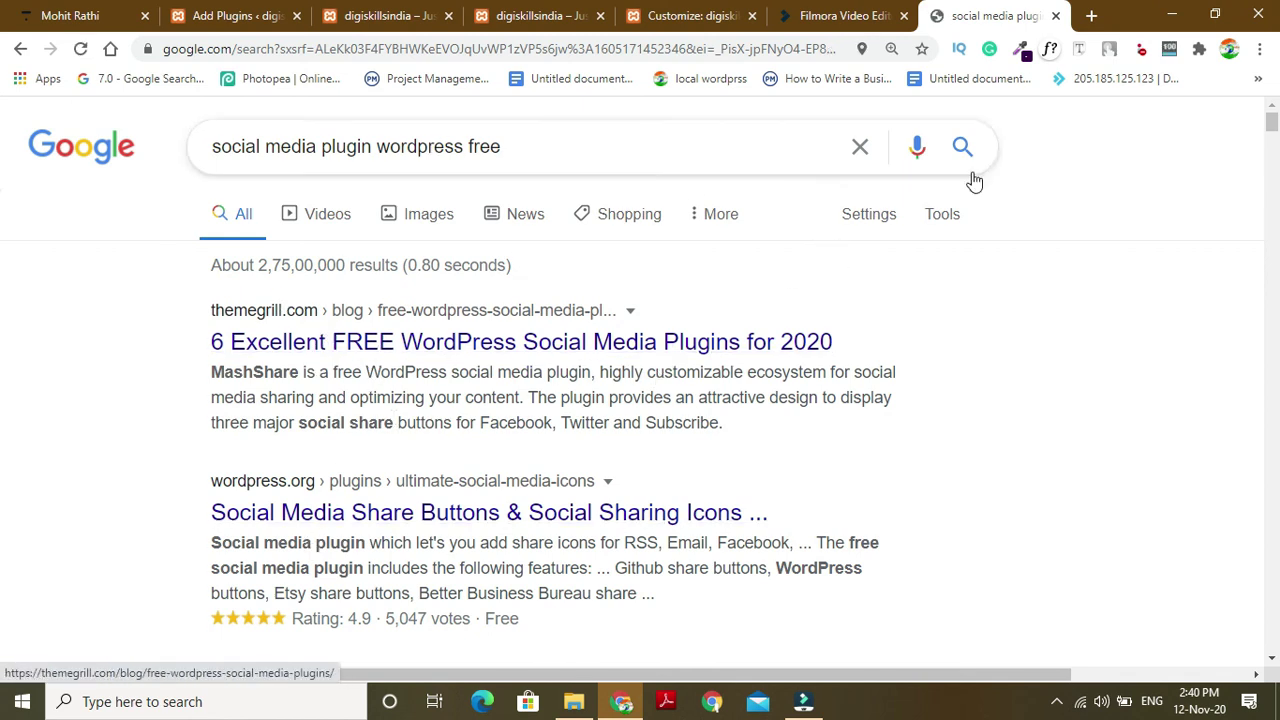
{"action": "left_click_drag", "start_coordinate": [1271, 122], "coordinate": [1262, 162]}
Return to the Add Plugins page and examine the zip upload form and the Featured plugins, rechecking the Google plugin results in between.
{"action": "left_click", "coordinate": [843, 15]}
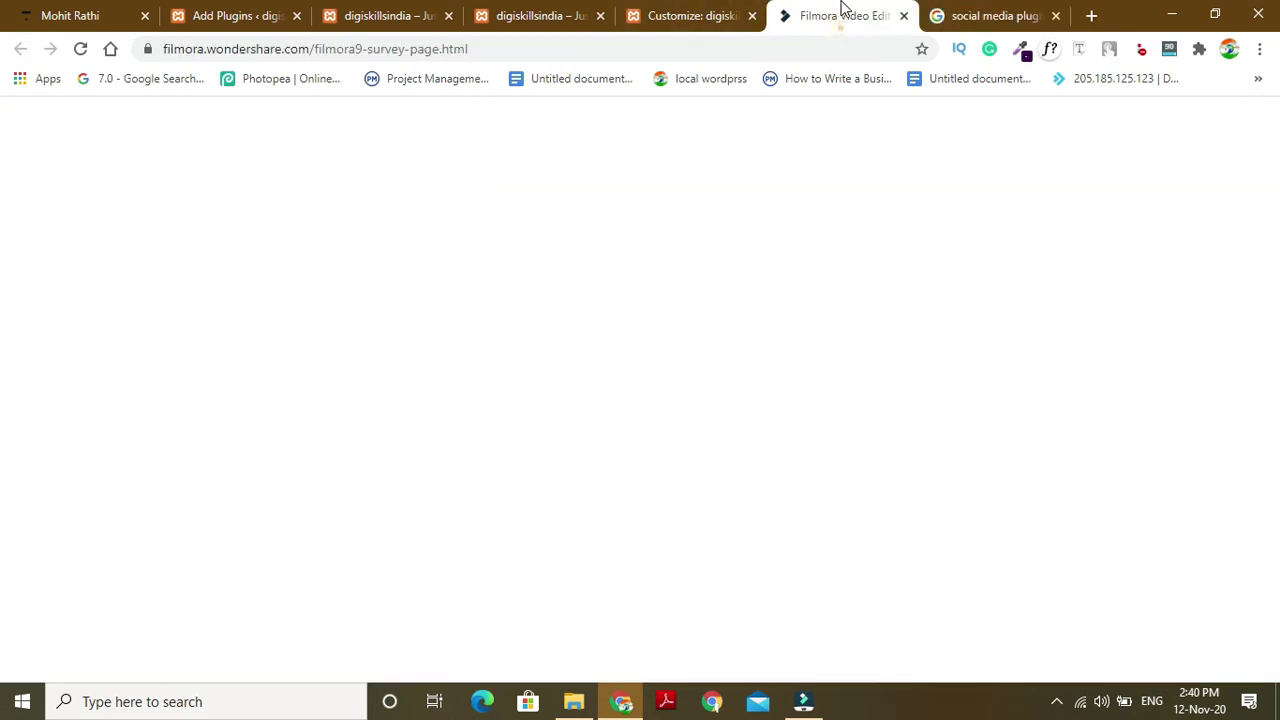
{"action": "left_click", "coordinate": [538, 12]}
{"action": "left_click", "coordinate": [390, 15]}
{"action": "left_click", "coordinate": [268, 15]}
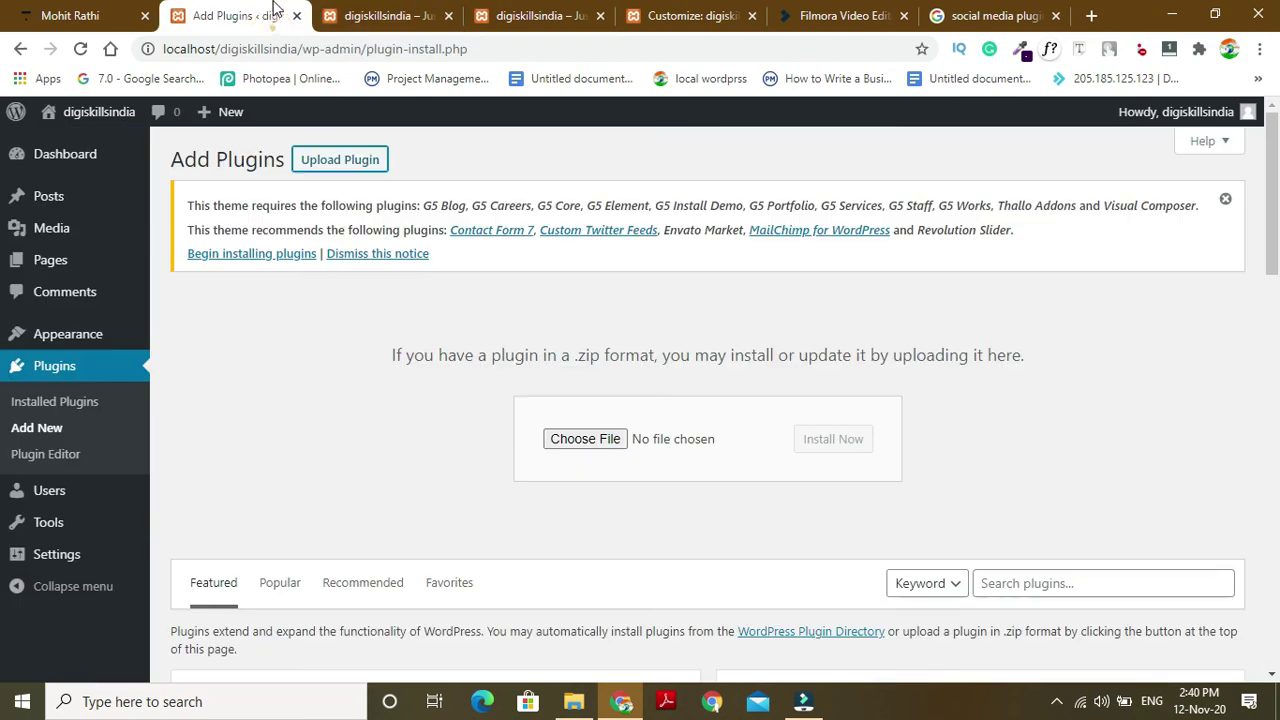
{"action": "left_click_drag", "start_coordinate": [1277, 201], "coordinate": [1277, 297]}
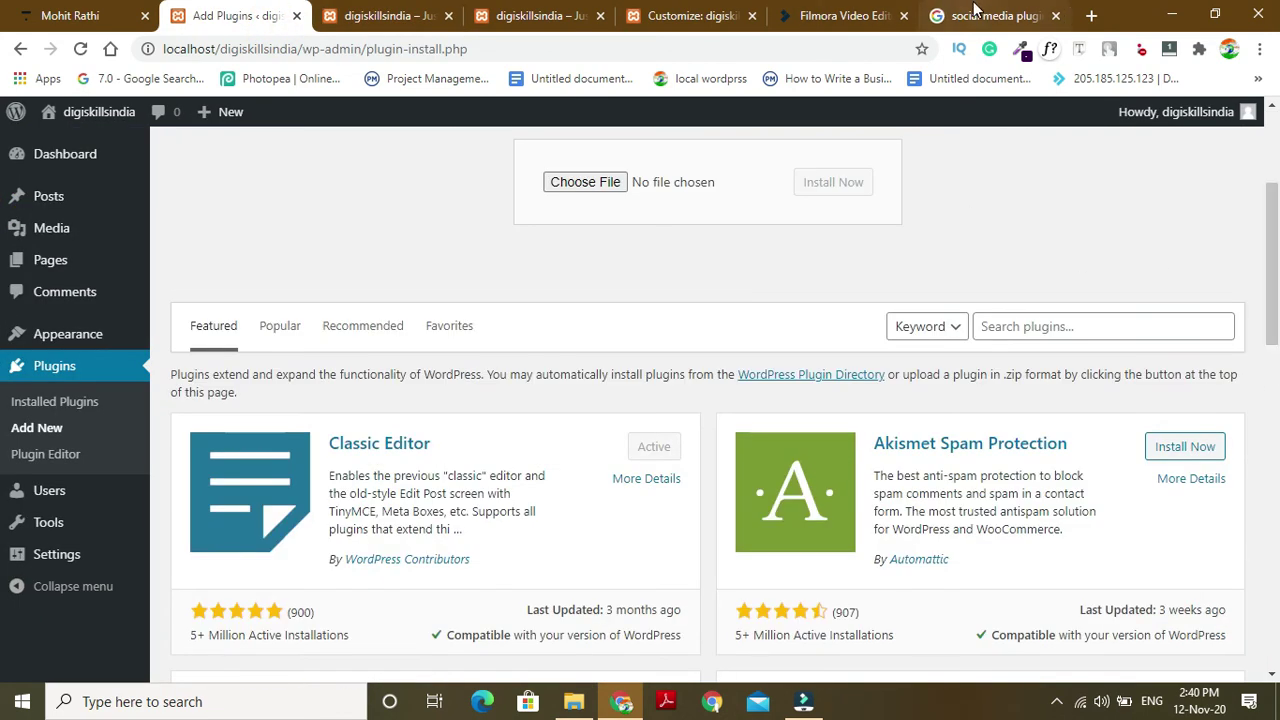
{"action": "left_click", "coordinate": [975, 18]}
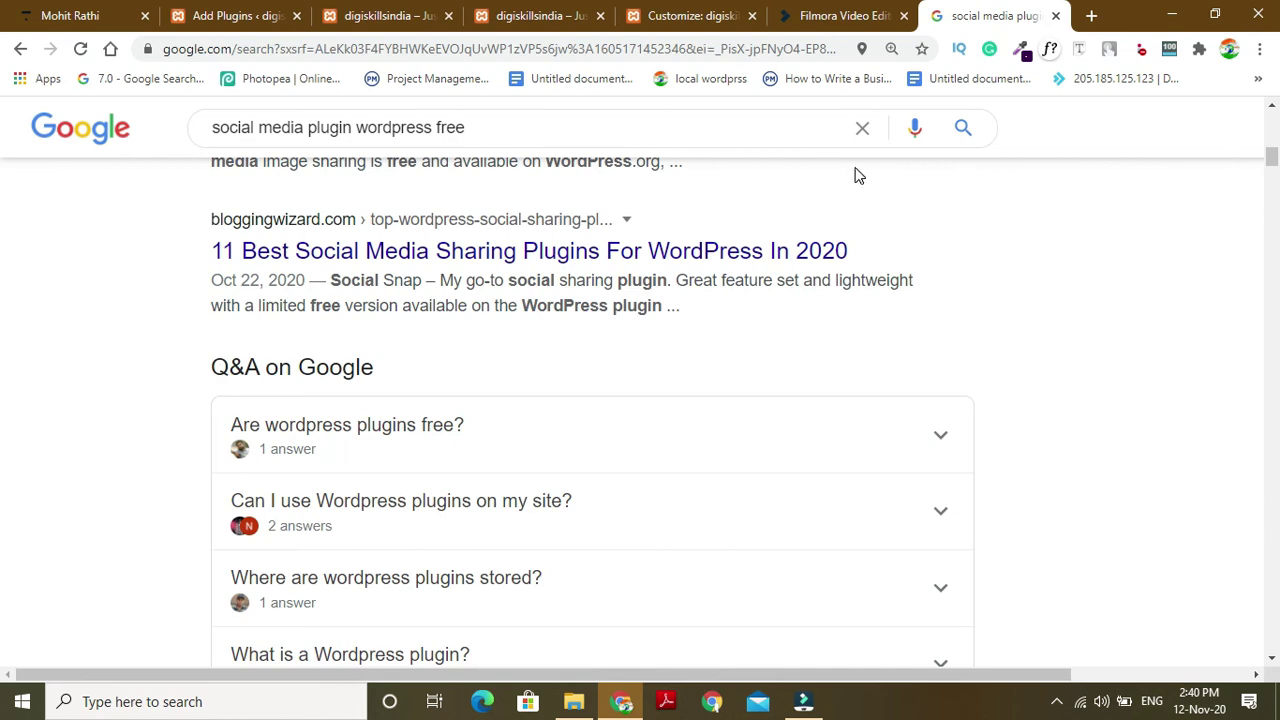
{"action": "left_click", "coordinate": [208, 8]}
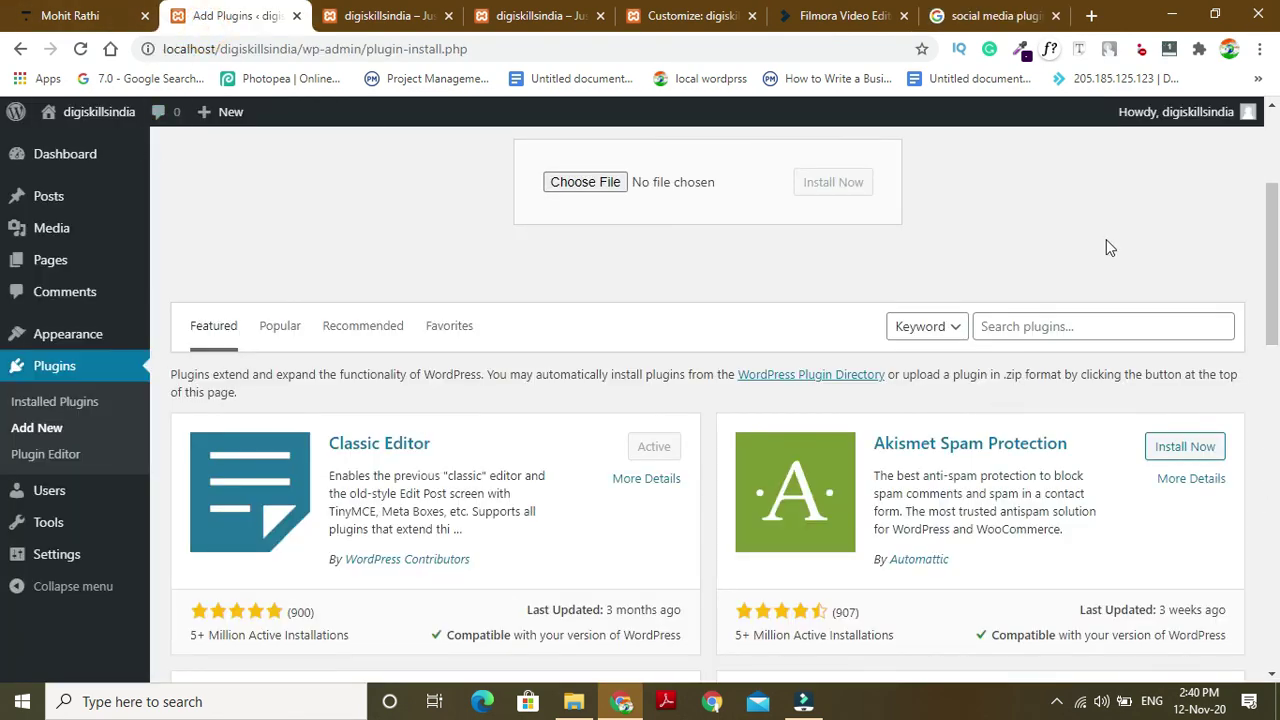
{"action": "left_click_drag", "start_coordinate": [1273, 330], "coordinate": [1268, 365]}
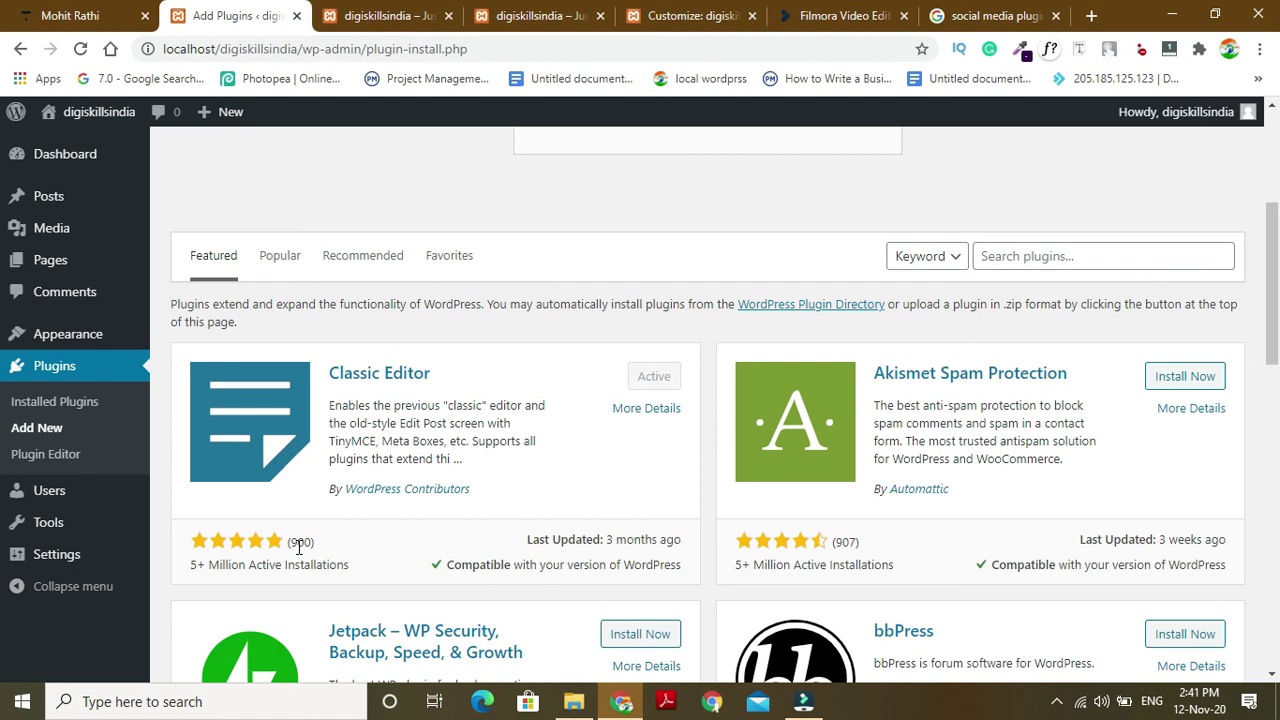
{"action": "left_click_drag", "start_coordinate": [1277, 275], "coordinate": [1277, 307]}
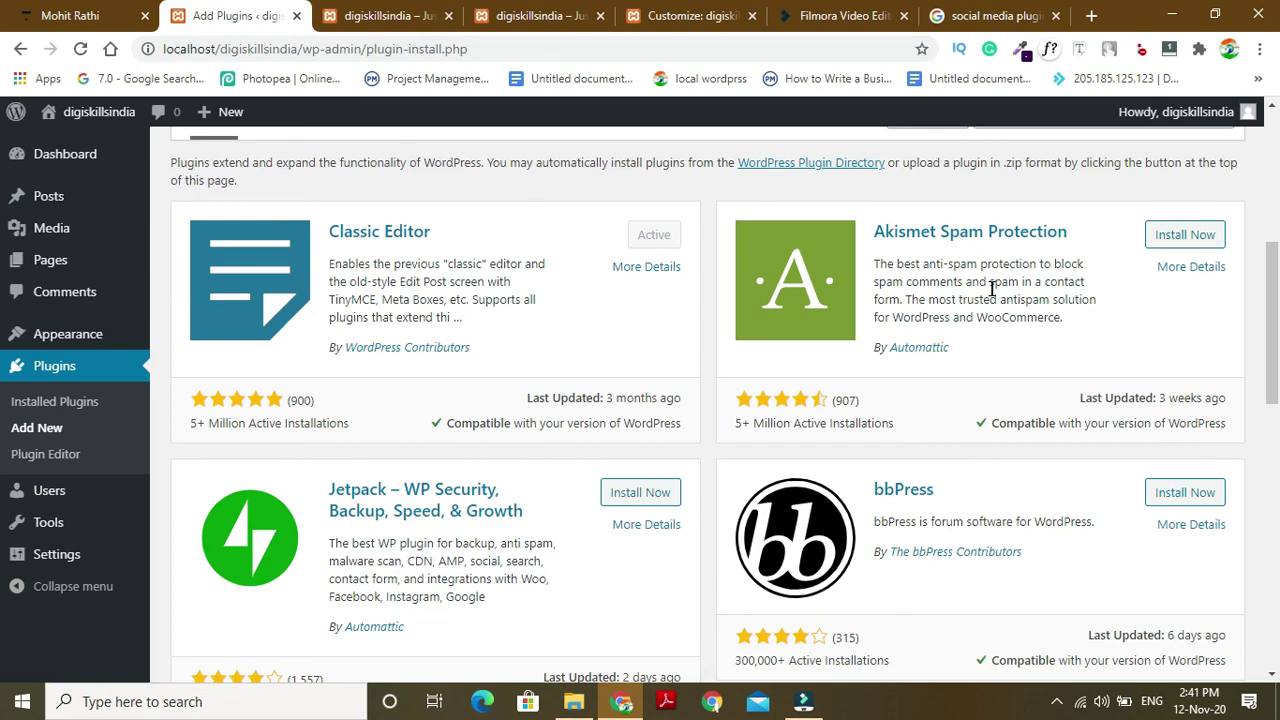
{"action": "left_click_drag", "start_coordinate": [1277, 338], "coordinate": [1275, 263]}
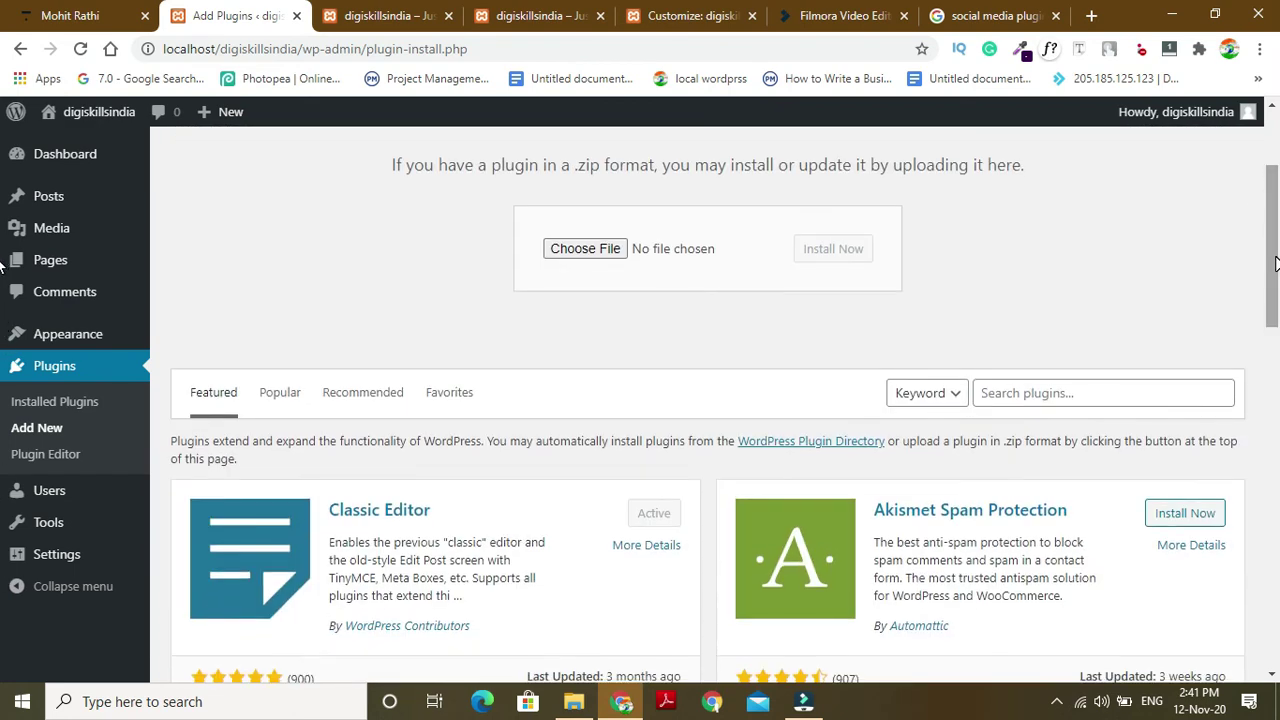